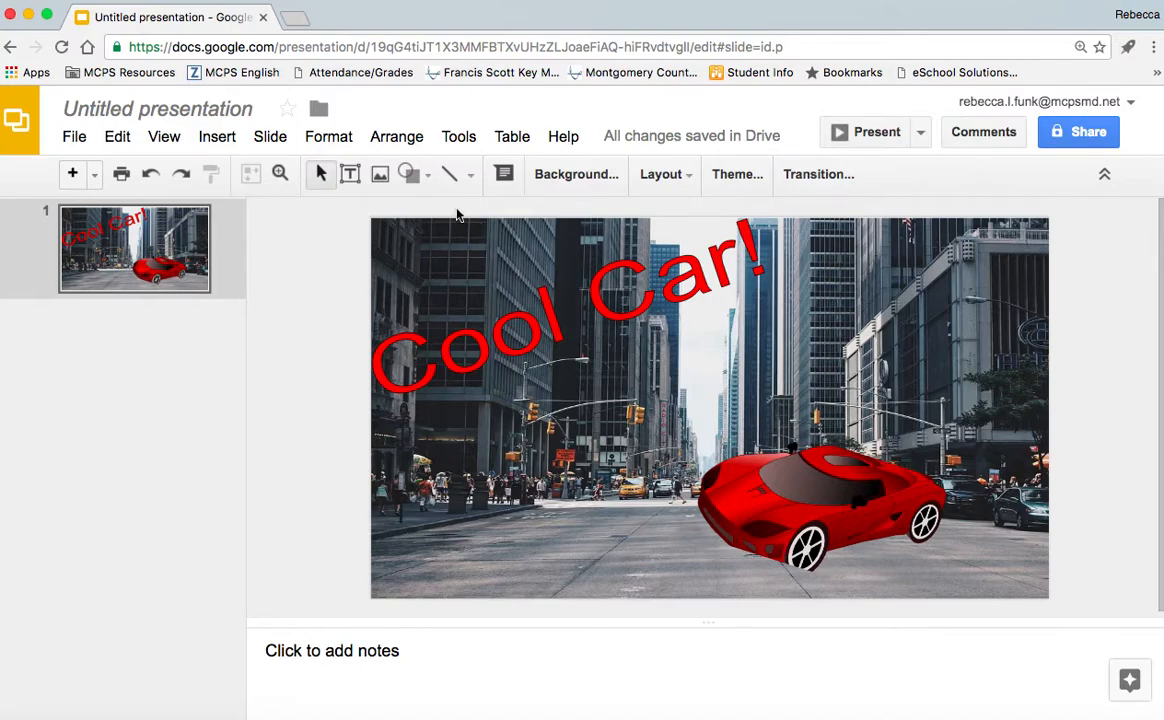
- Duplicate the Cool Car! slide three times to make slides 2, 3 and 4
{"action": "left_click", "coordinate": [270, 137]}
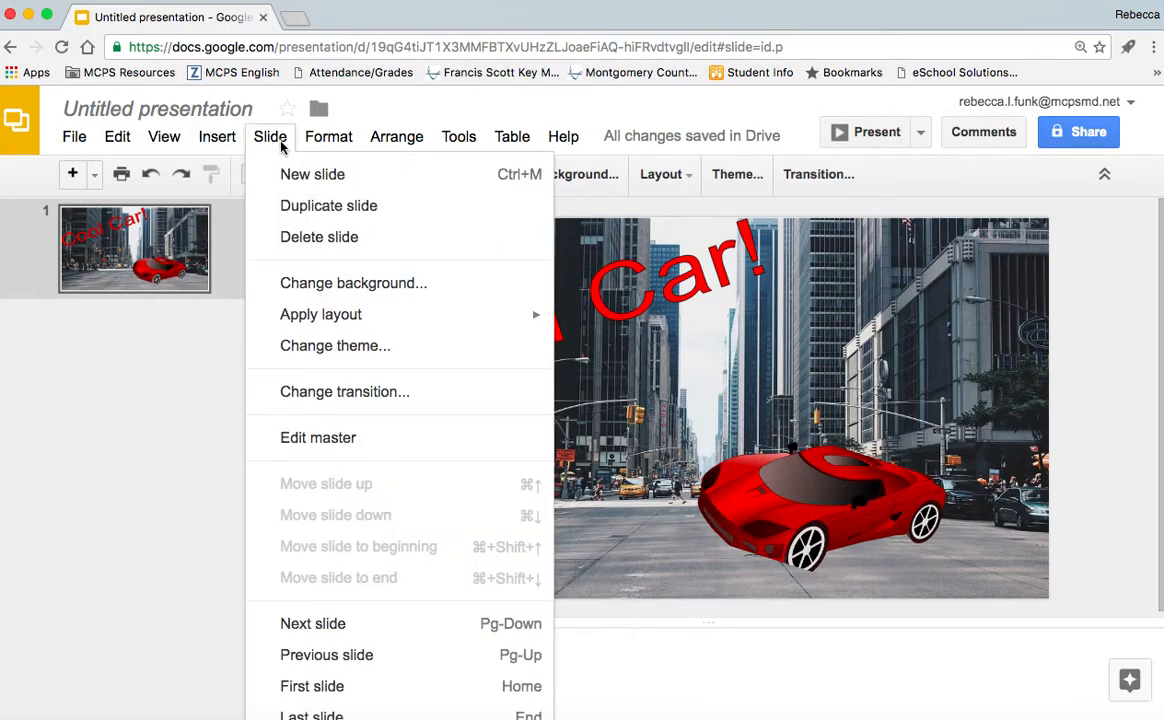
{"action": "left_click", "coordinate": [311, 219]}
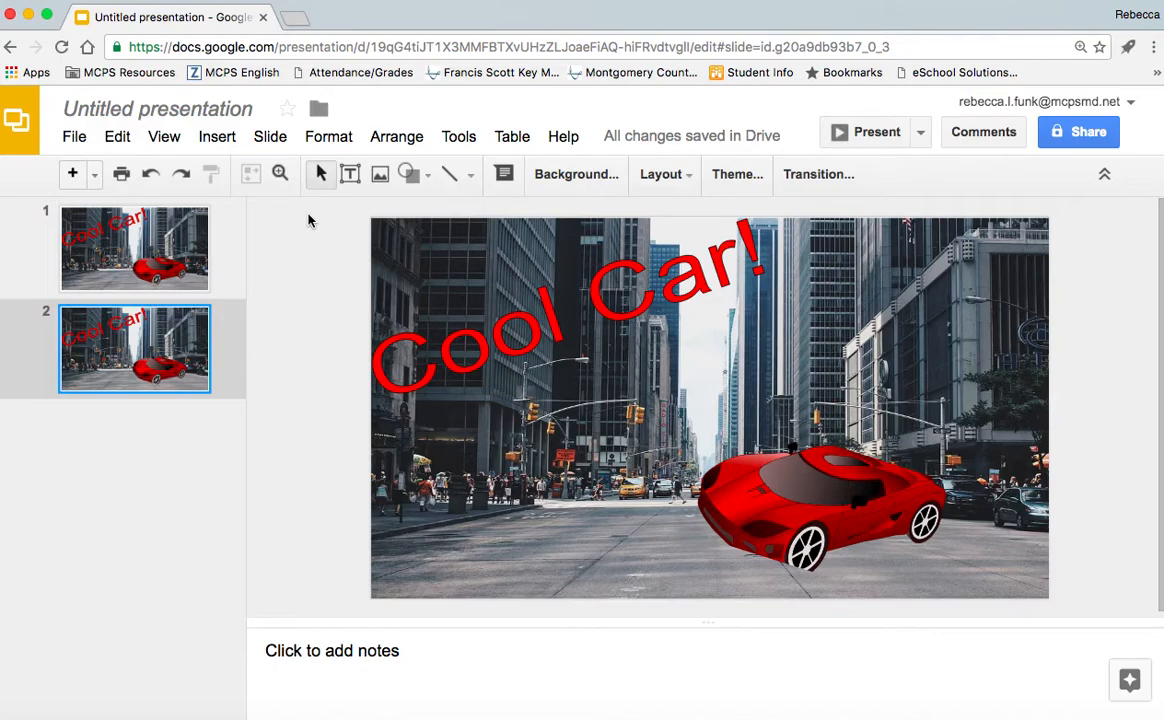
{"action": "left_click", "coordinate": [283, 143]}
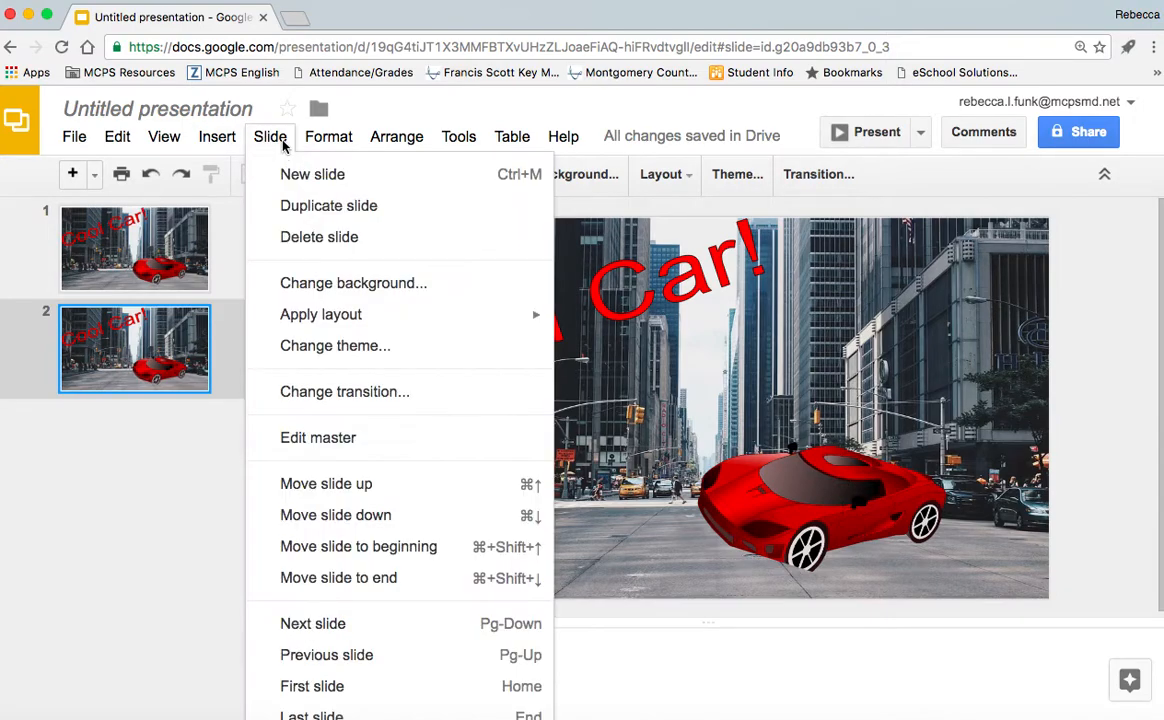
{"action": "left_click", "coordinate": [344, 218]}
{"action": "left_click", "coordinate": [268, 138]}
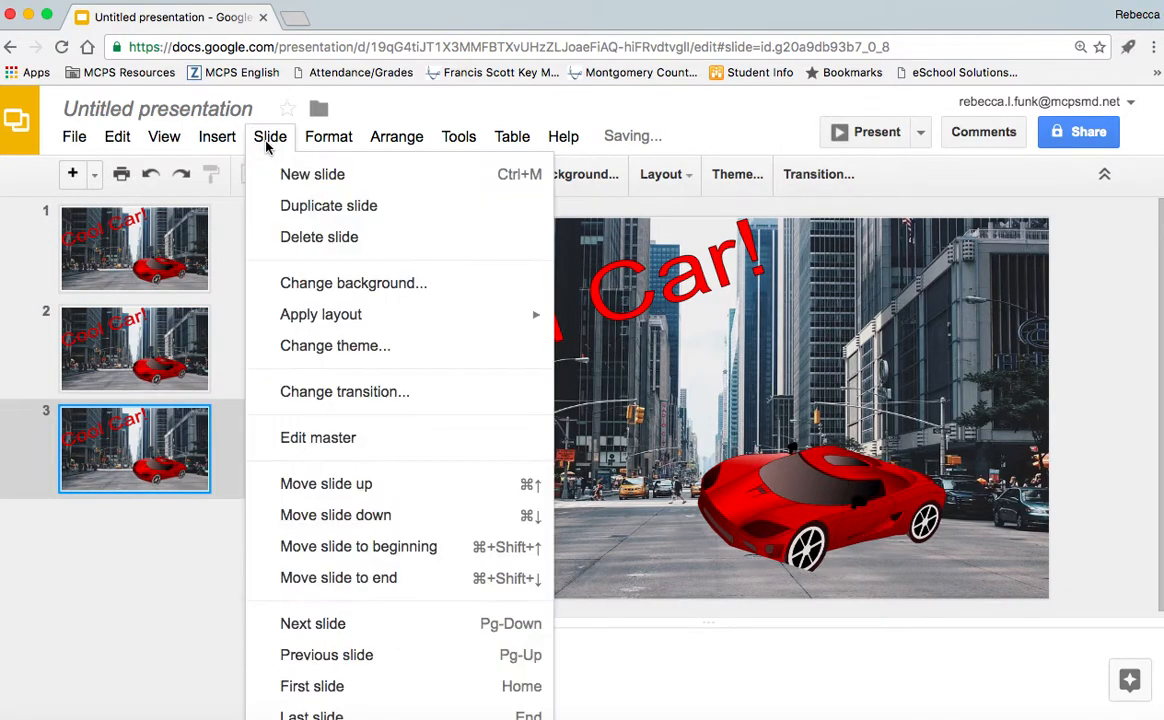
{"action": "left_click", "coordinate": [305, 210]}
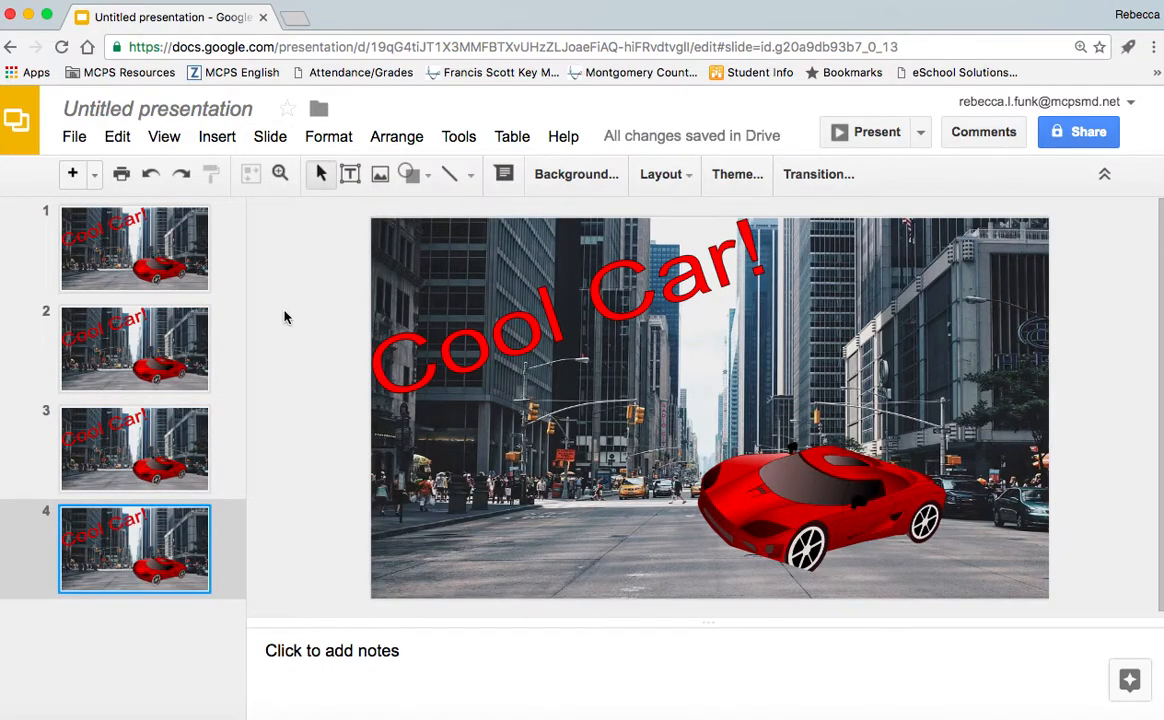
- Start inserting an image on slide 4 and search Google images for "clip art Barack Obama"
{"action": "left_click", "coordinate": [229, 141]}
{"action": "left_click", "coordinate": [234, 219]}
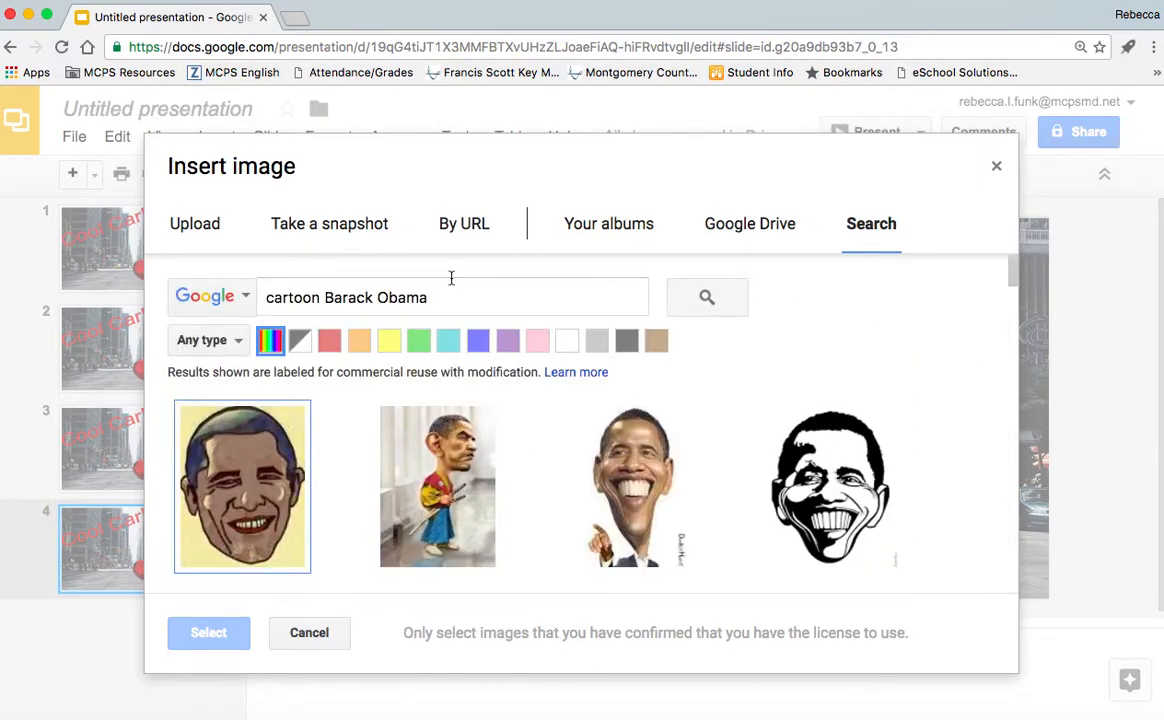
{"action": "double_click", "coordinate": [291, 297]}
{"action": "type", "text": "clip ar"}
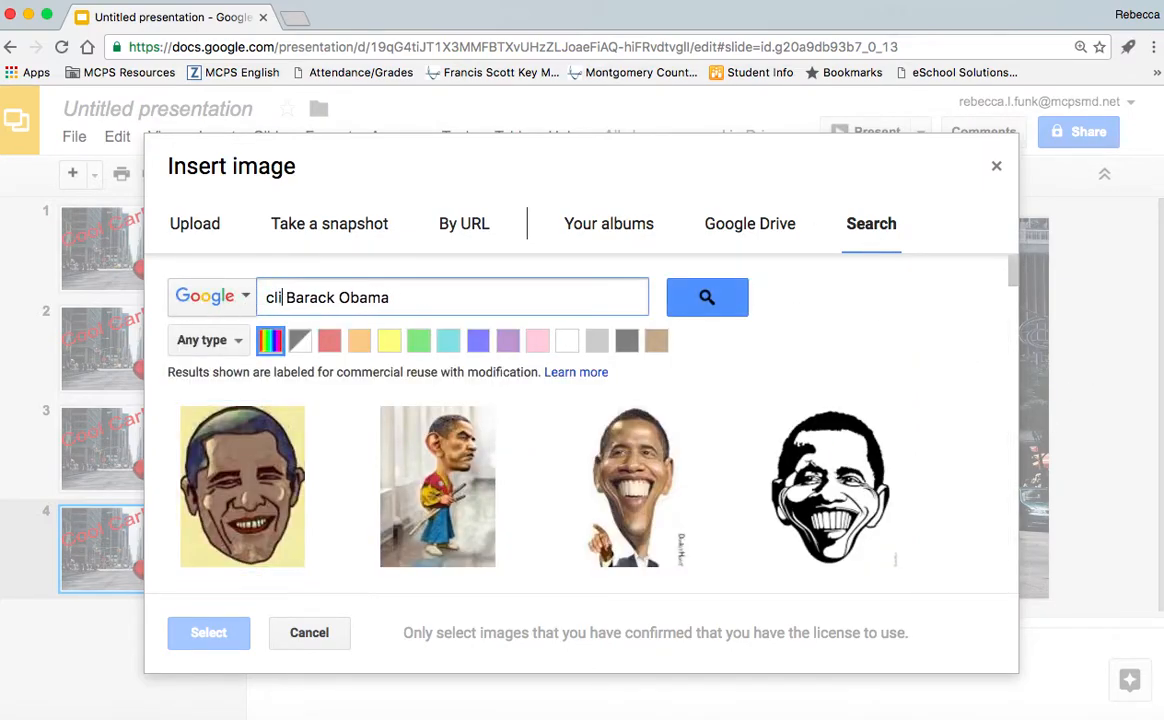
{"action": "type", "text": "t"}
{"action": "key", "text": "Return"}
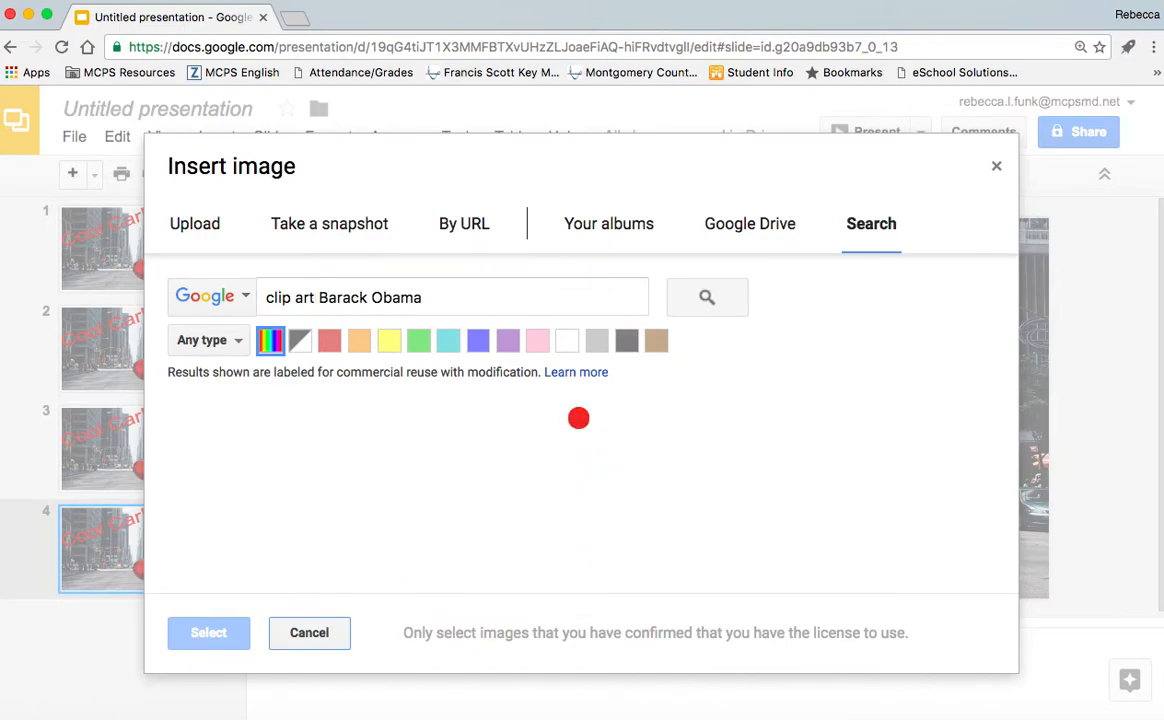
- Insert the full-body Obama cartoon with crossed arms and a black suit from the search results onto slide 4
{"action": "left_click_drag", "start_coordinate": [1013, 288], "coordinate": [1011, 379]}
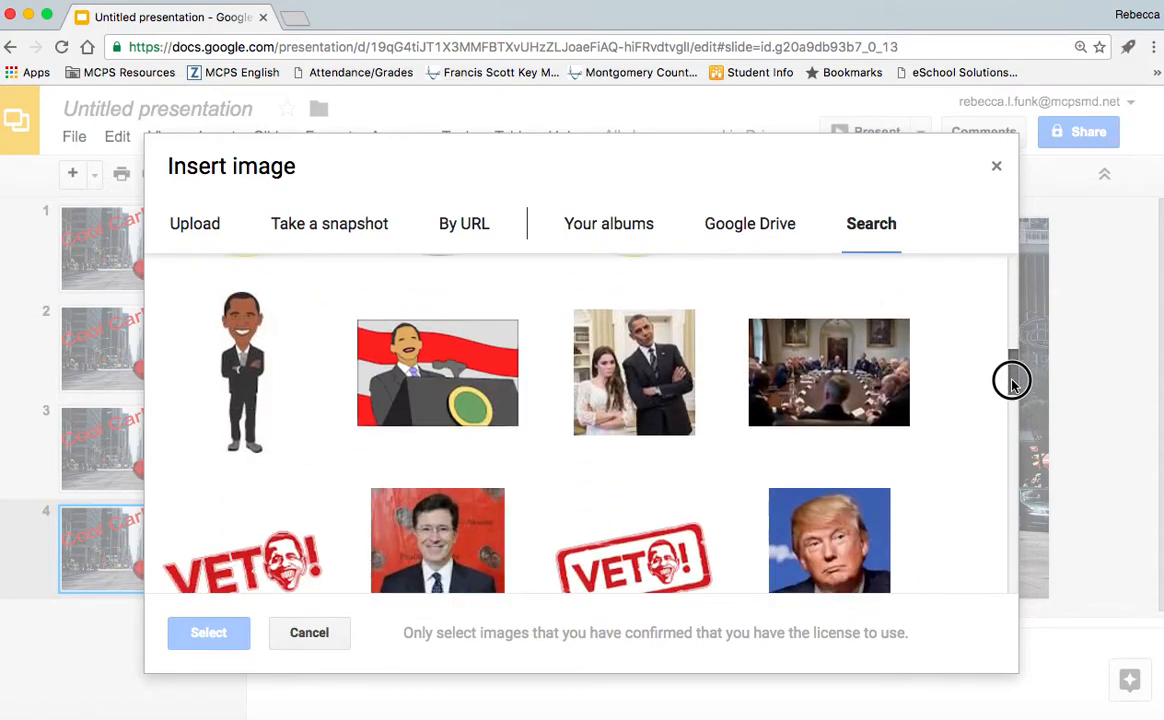
{"action": "left_click", "coordinate": [258, 365]}
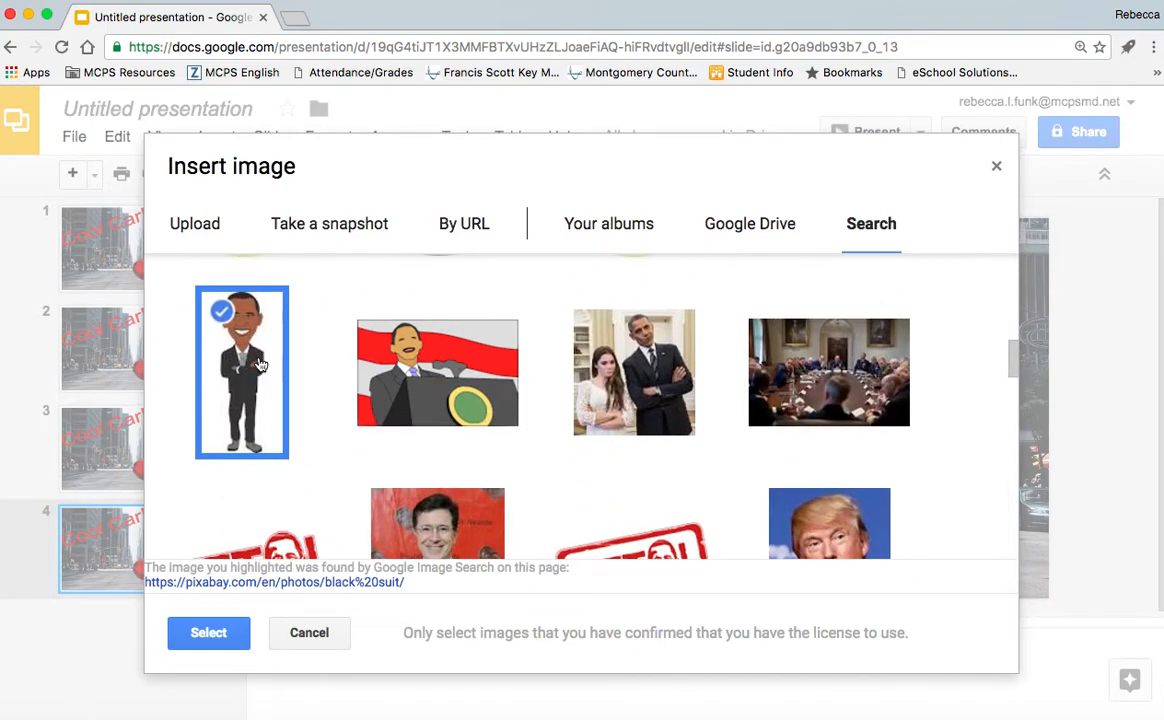
{"action": "left_click", "coordinate": [207, 634]}
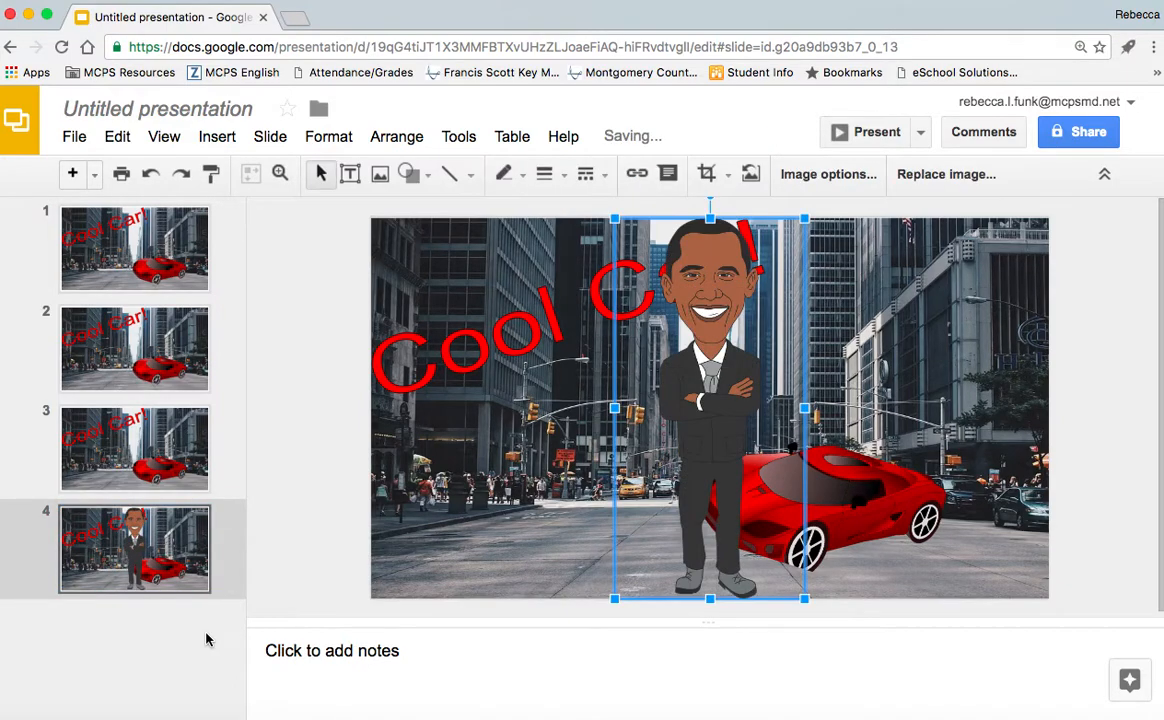
- Shrink the Obama figure to just over half the slide's height and place it partly off slide 4's lower-left edge
{"action": "left_click_drag", "start_coordinate": [615, 219], "coordinate": [493, 450]}
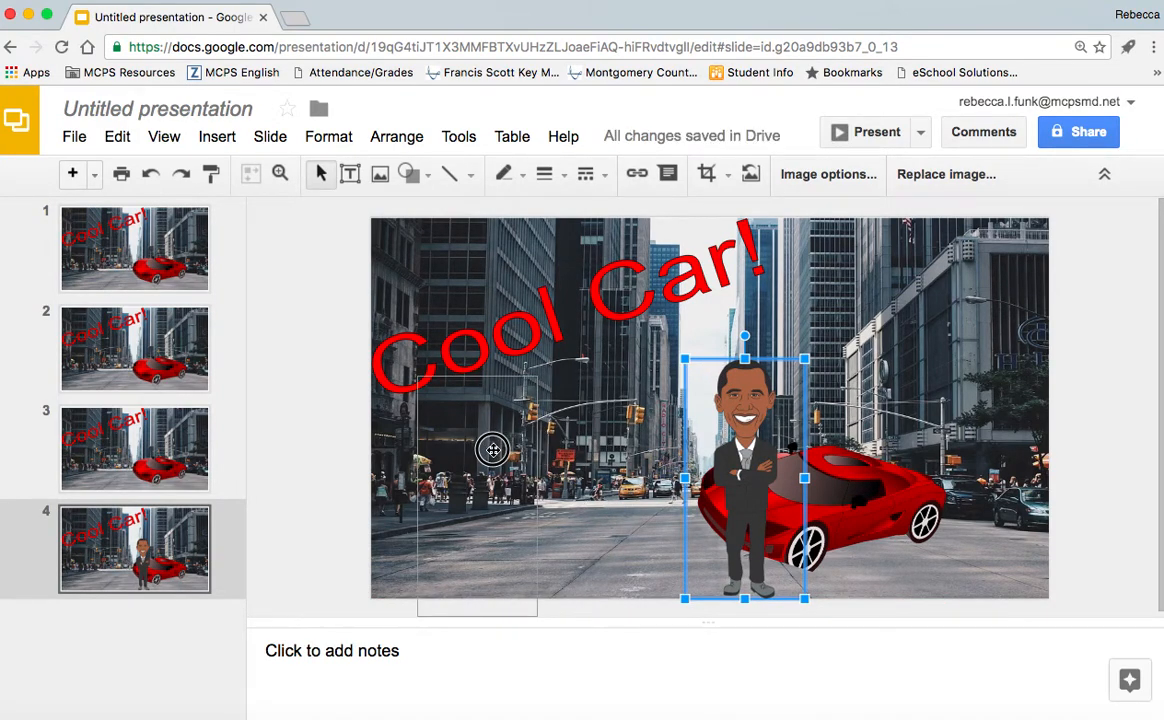
{"action": "left_click_drag", "start_coordinate": [493, 450], "coordinate": [493, 450]}
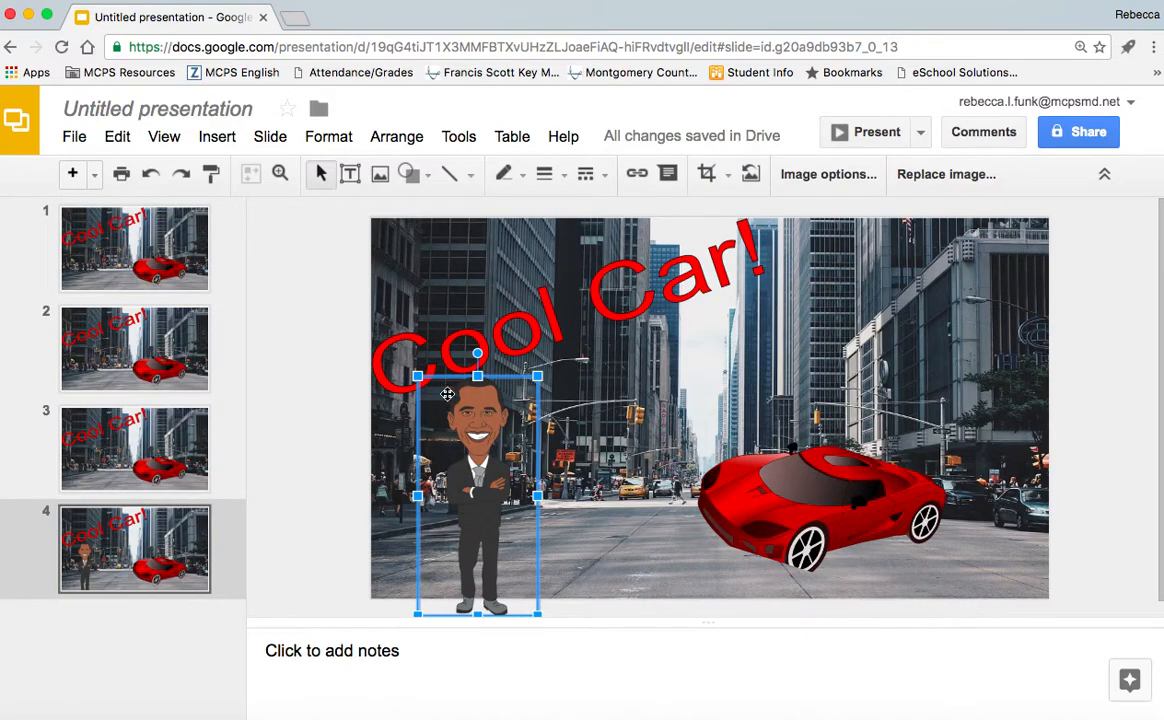
{"action": "left_click_drag", "start_coordinate": [424, 381], "coordinate": [434, 403]}
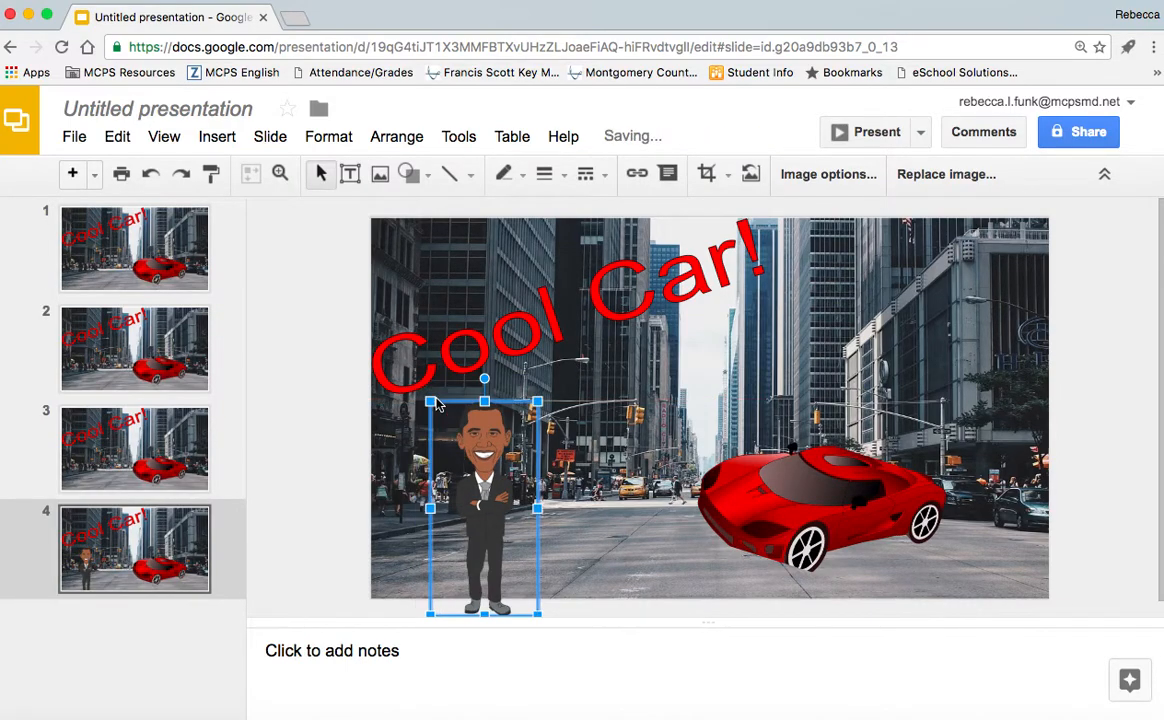
{"action": "left_click_drag", "start_coordinate": [492, 470], "coordinate": [376, 470]}
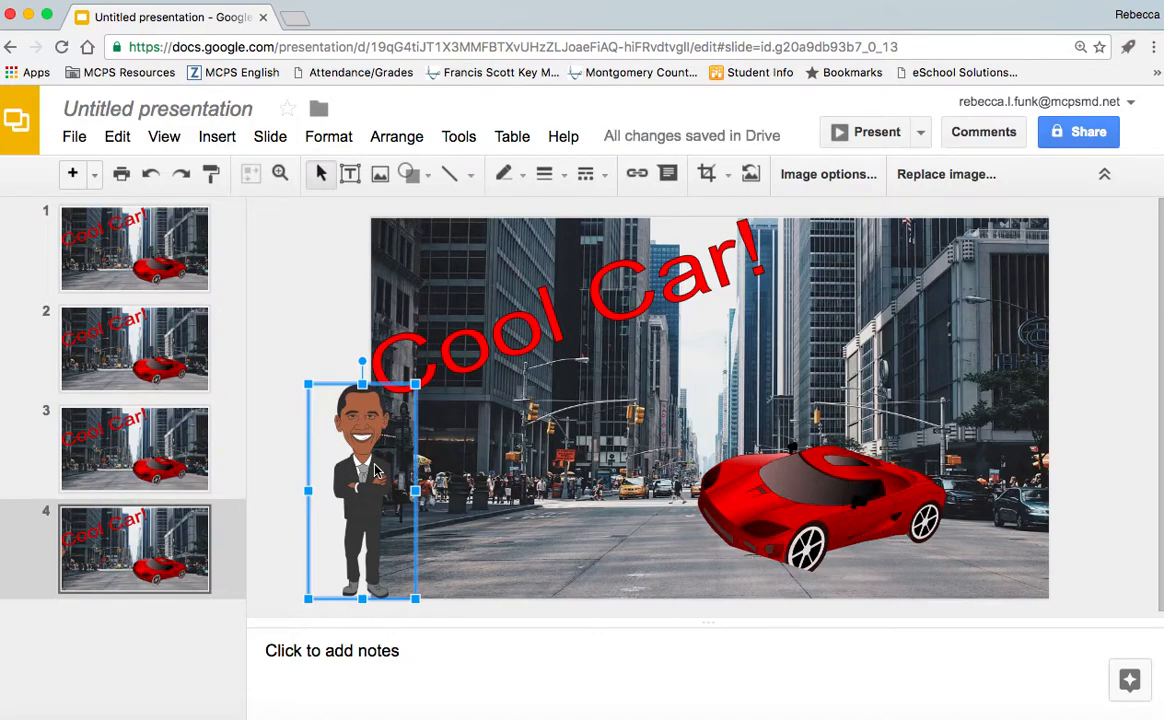
{"action": "left_click", "coordinate": [330, 294]}
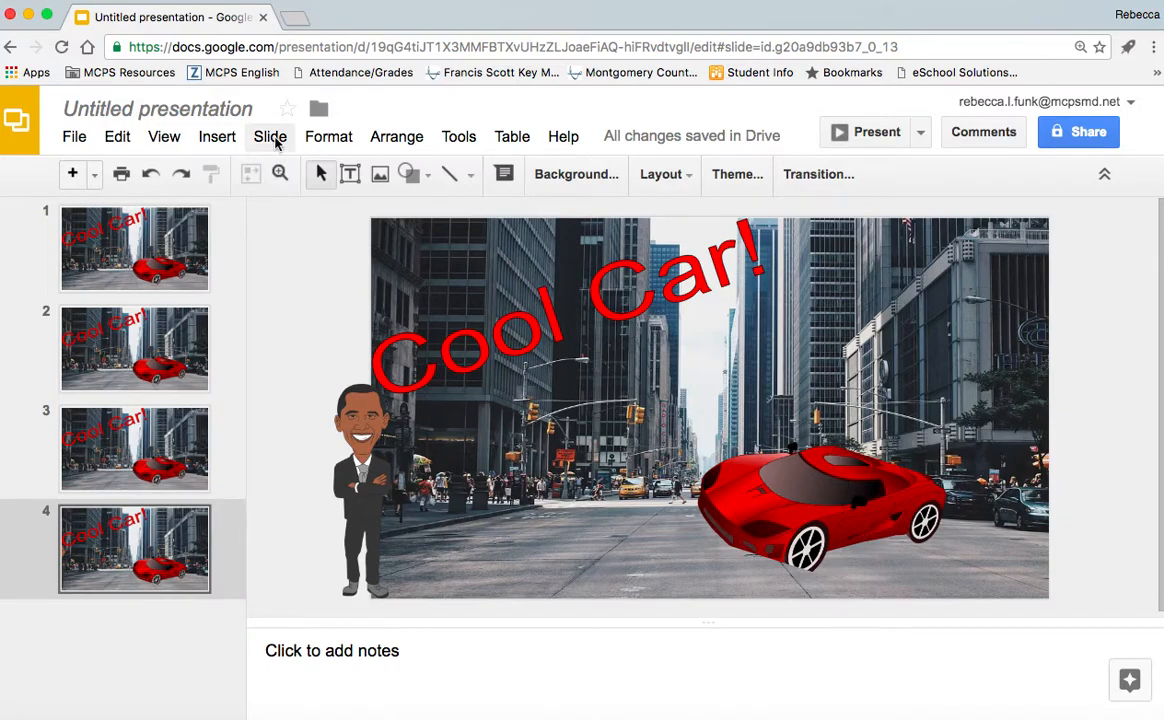
- Duplicate slide 4 and nudge the Obama figure slightly right on the new slide 5
{"action": "left_click", "coordinate": [276, 143]}
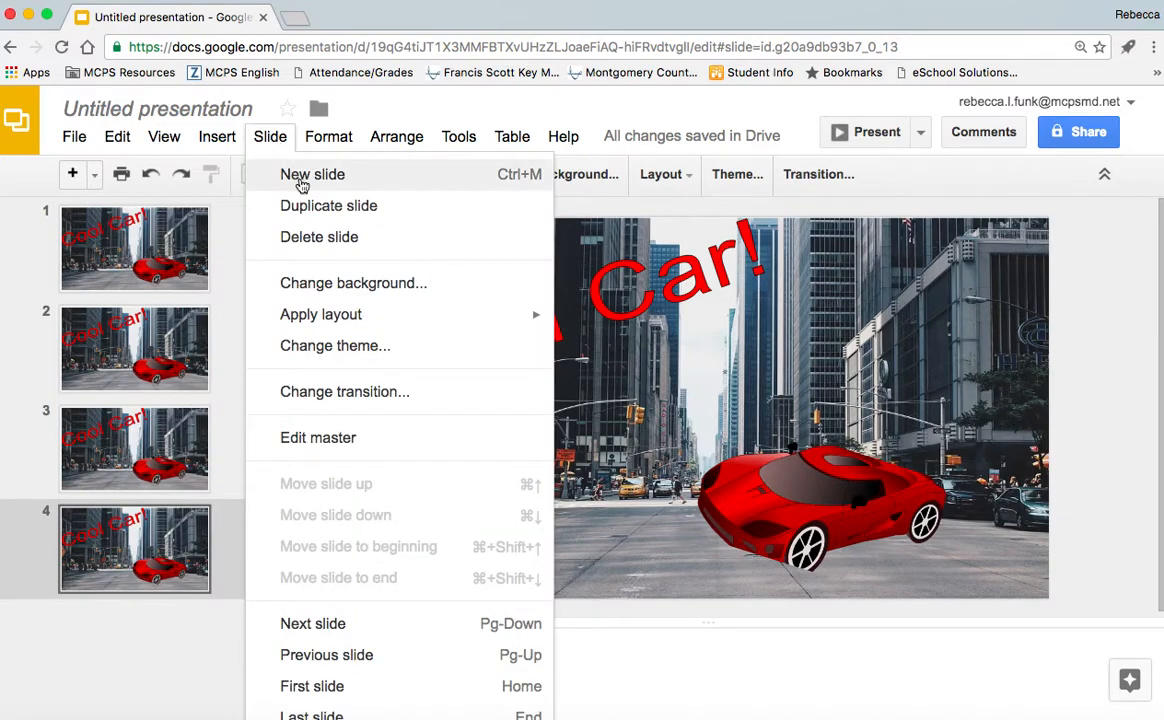
{"action": "left_click", "coordinate": [312, 207]}
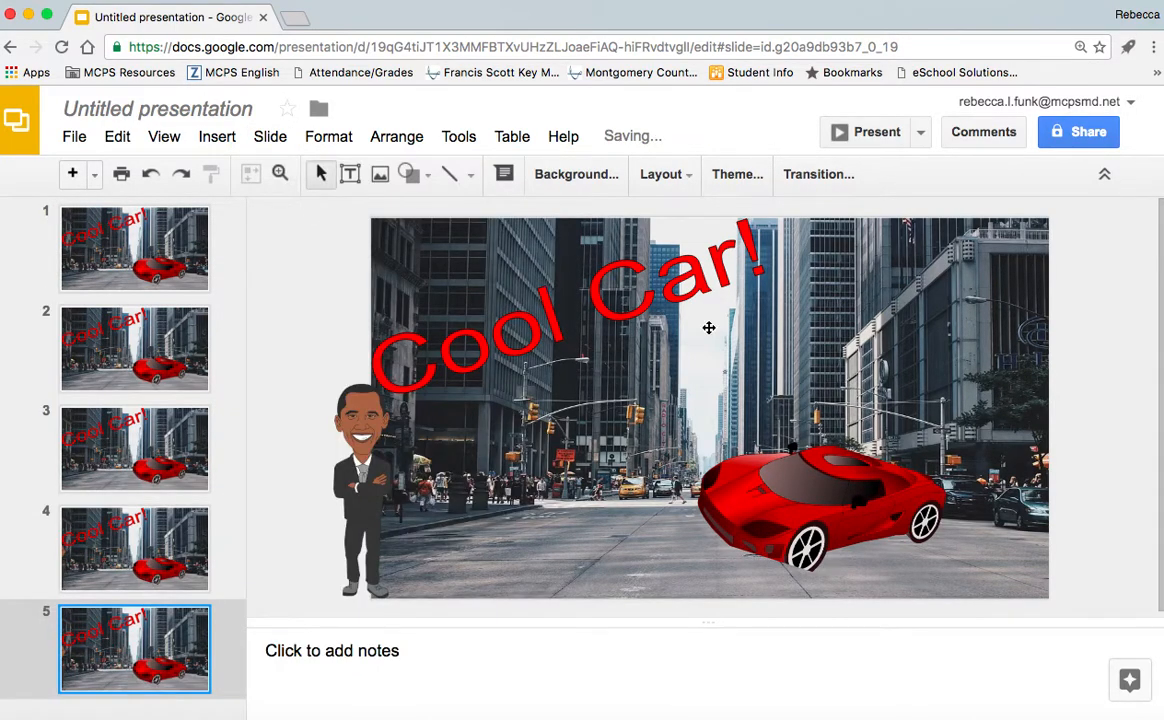
{"action": "left_click_drag", "start_coordinate": [1160, 304], "coordinate": [1160, 367]}
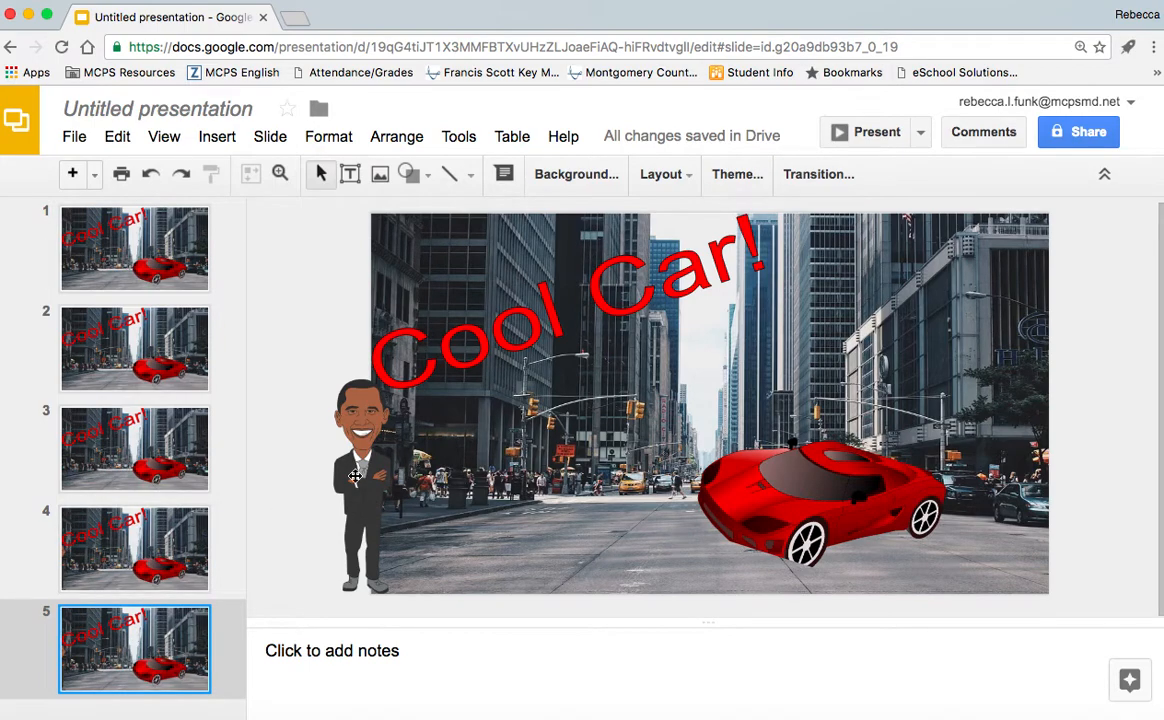
{"action": "left_click", "coordinate": [352, 481]}
{"action": "left_click_drag", "start_coordinate": [352, 481], "coordinate": [365, 485]}
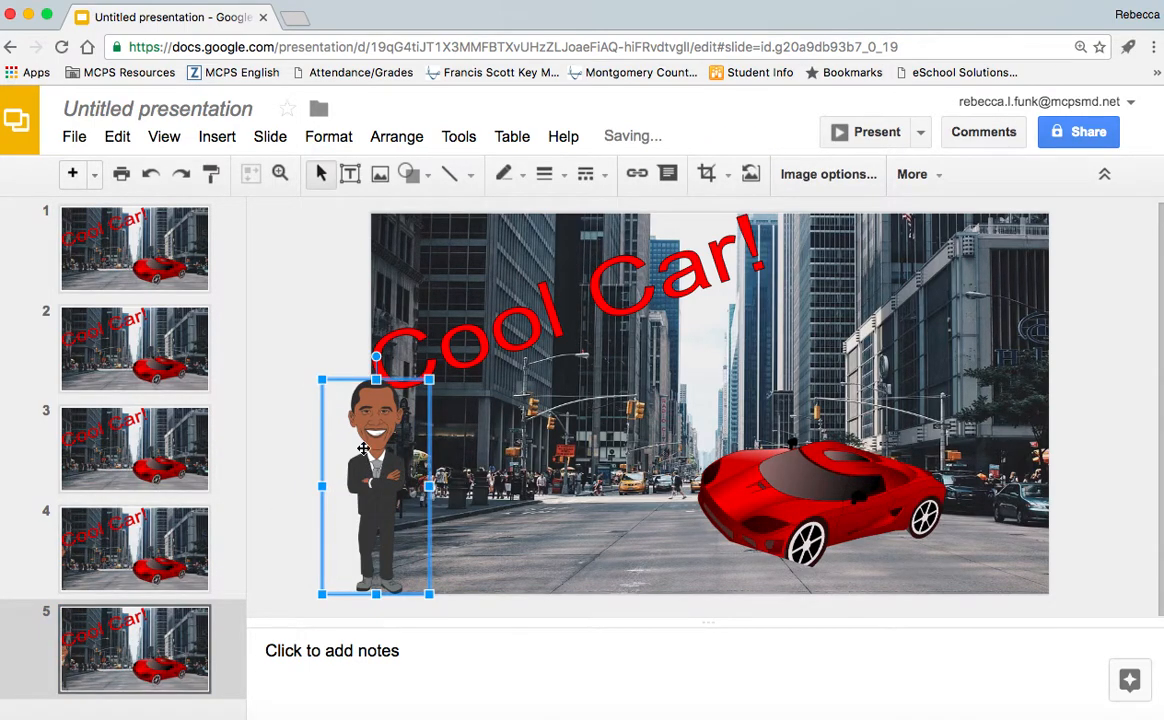
- Duplicate slide 5 and shift the Obama figure right on slide 6 so its body is just inside the slide's left edge
{"action": "left_click", "coordinate": [229, 140]}
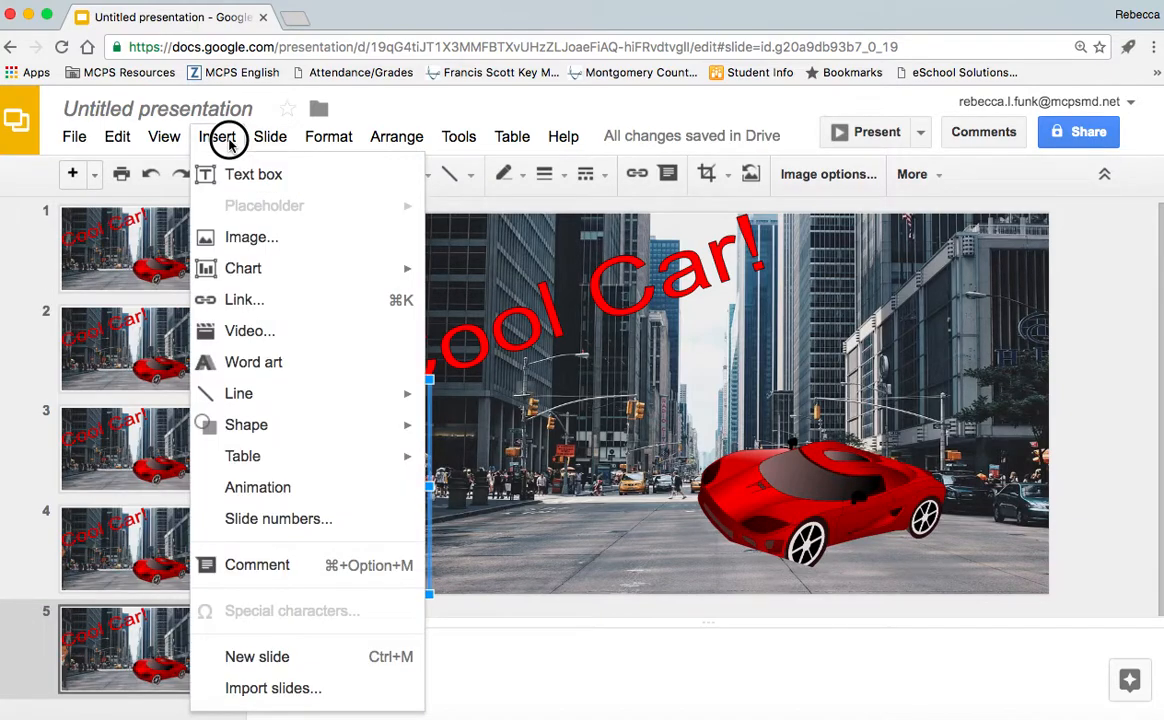
{"action": "mouse_move", "coordinate": [270, 136]}
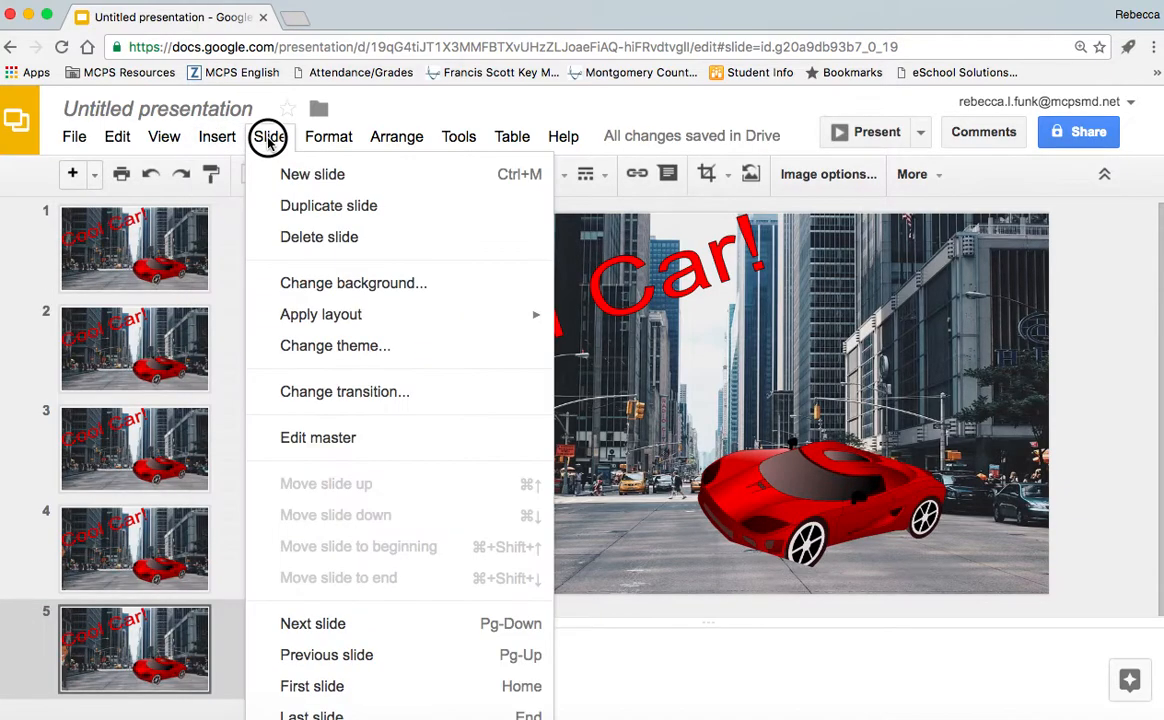
{"action": "left_click", "coordinate": [286, 214]}
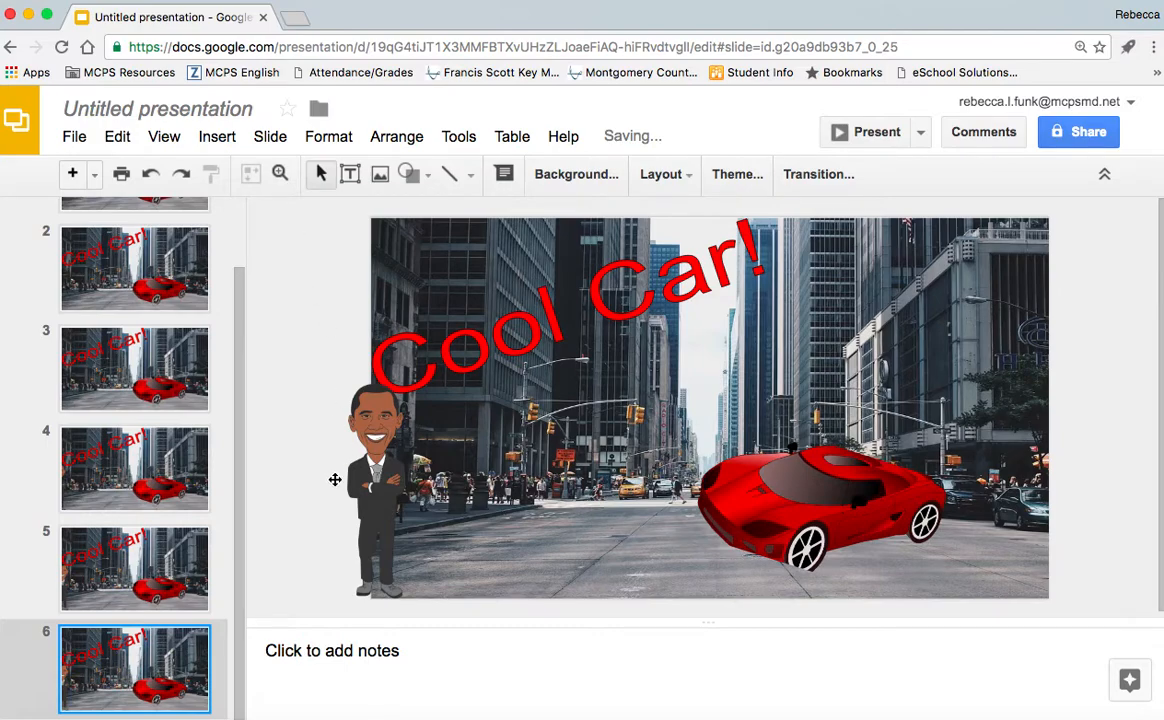
{"action": "left_click_drag", "start_coordinate": [374, 480], "coordinate": [395, 483]}
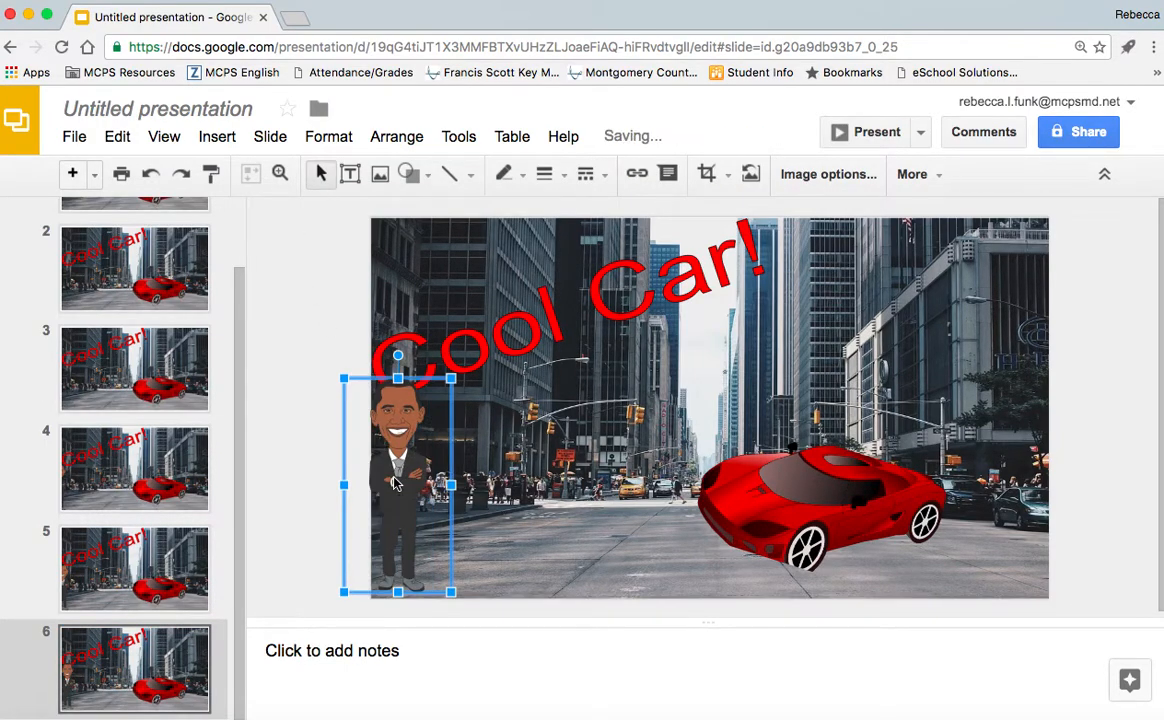
- Duplicate slide 6 and move the Obama figure further right on slide 7, below the word "Cool"
{"action": "left_click", "coordinate": [271, 140]}
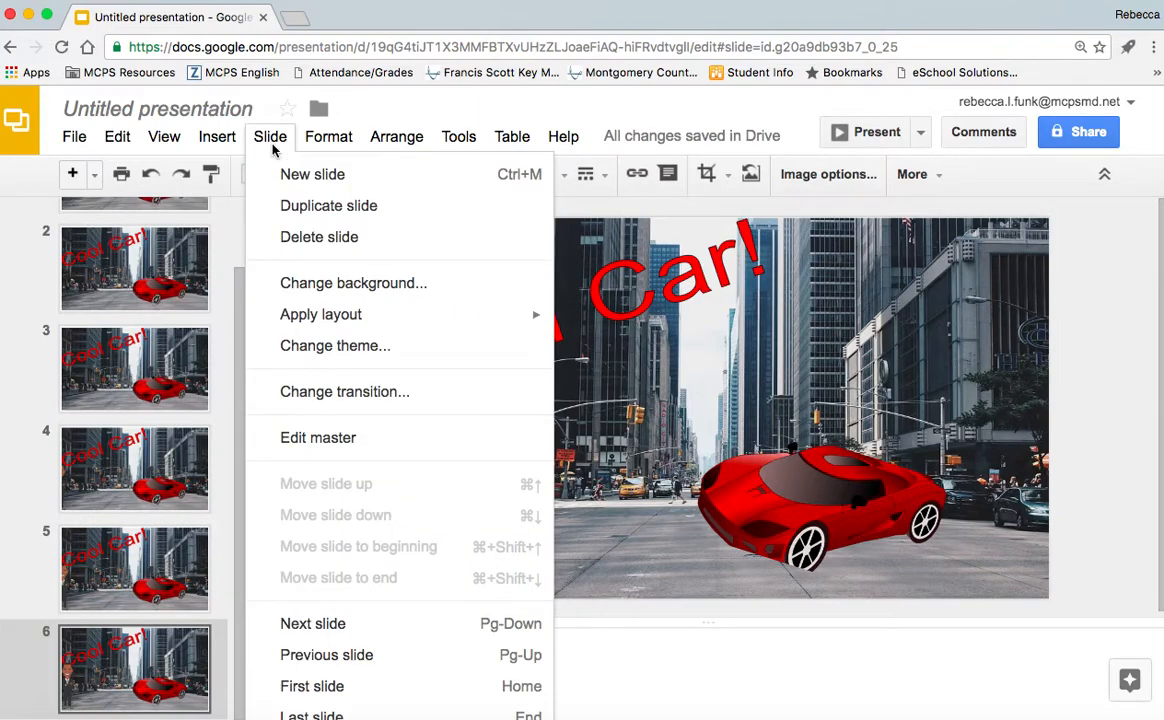
{"action": "left_click", "coordinate": [294, 205]}
{"action": "left_click_drag", "start_coordinate": [411, 455], "coordinate": [458, 459]}
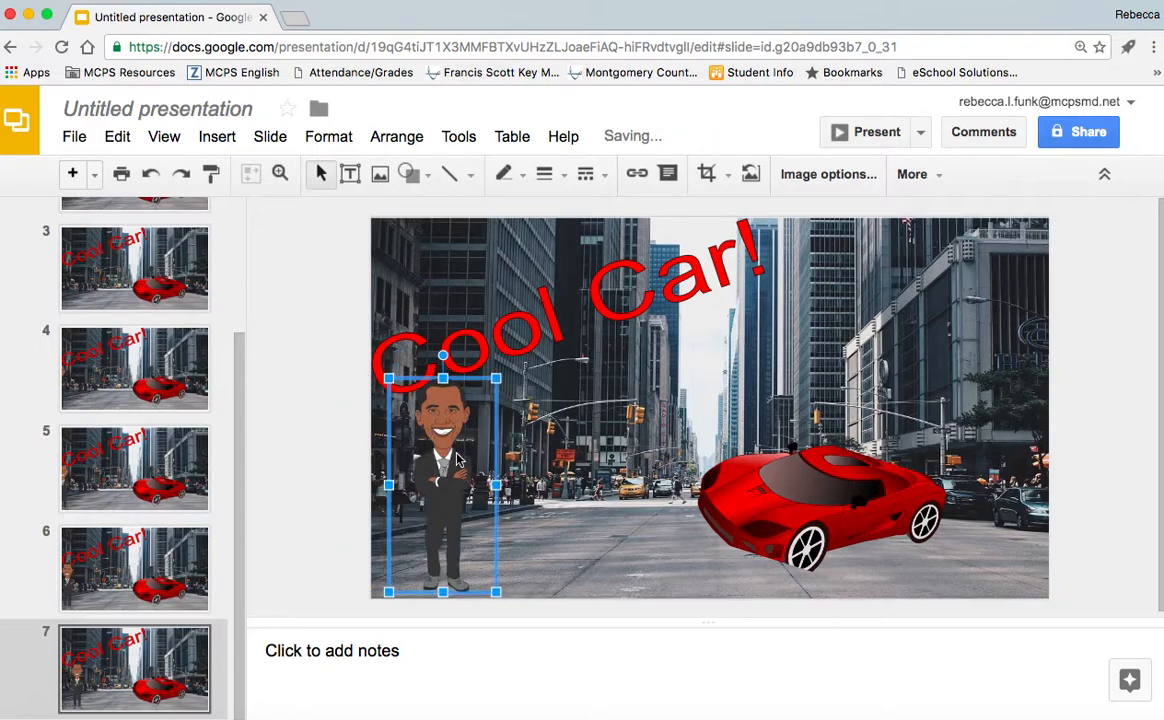
- Duplicate slide 7 and move the Obama figure slightly right and up on slide 8
{"action": "left_click", "coordinate": [264, 136]}
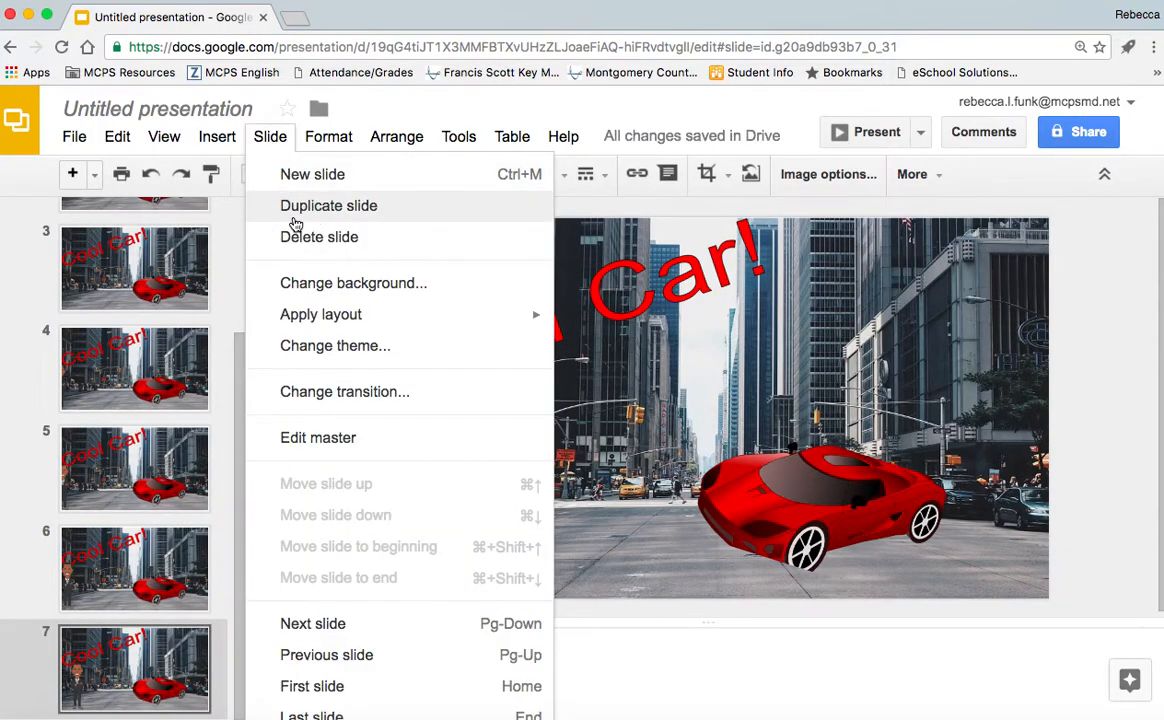
{"action": "left_click", "coordinate": [294, 218]}
{"action": "left_click", "coordinate": [454, 457]}
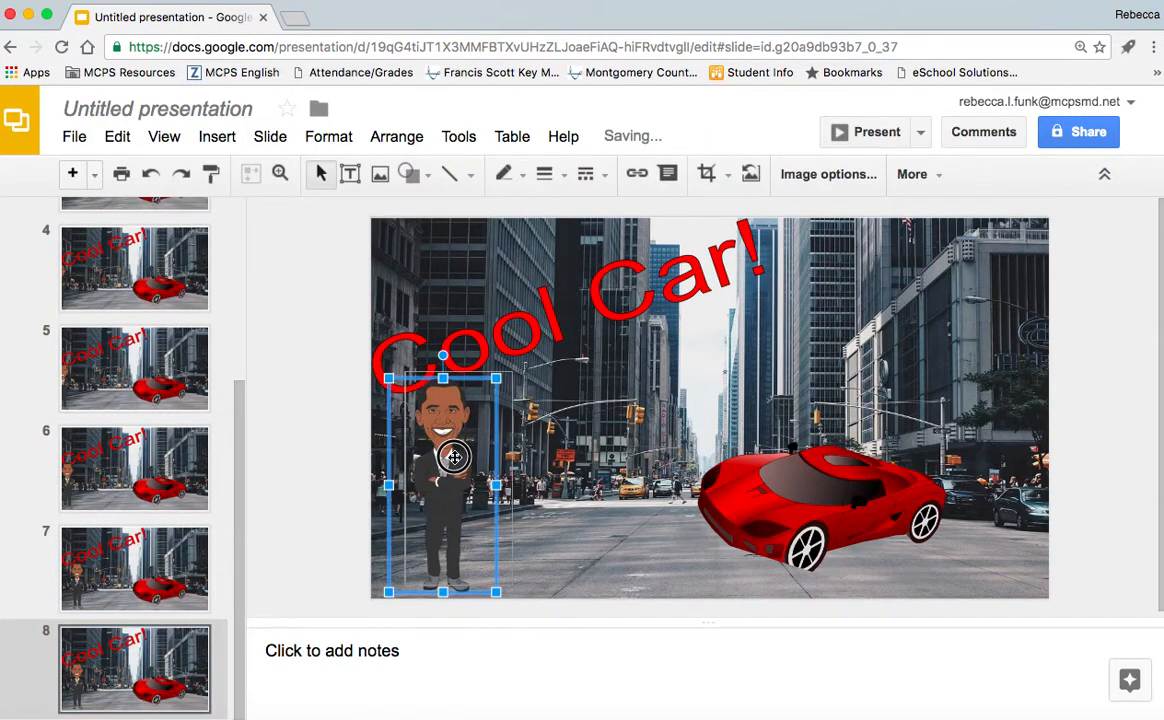
{"action": "left_click_drag", "start_coordinate": [454, 457], "coordinate": [471, 450]}
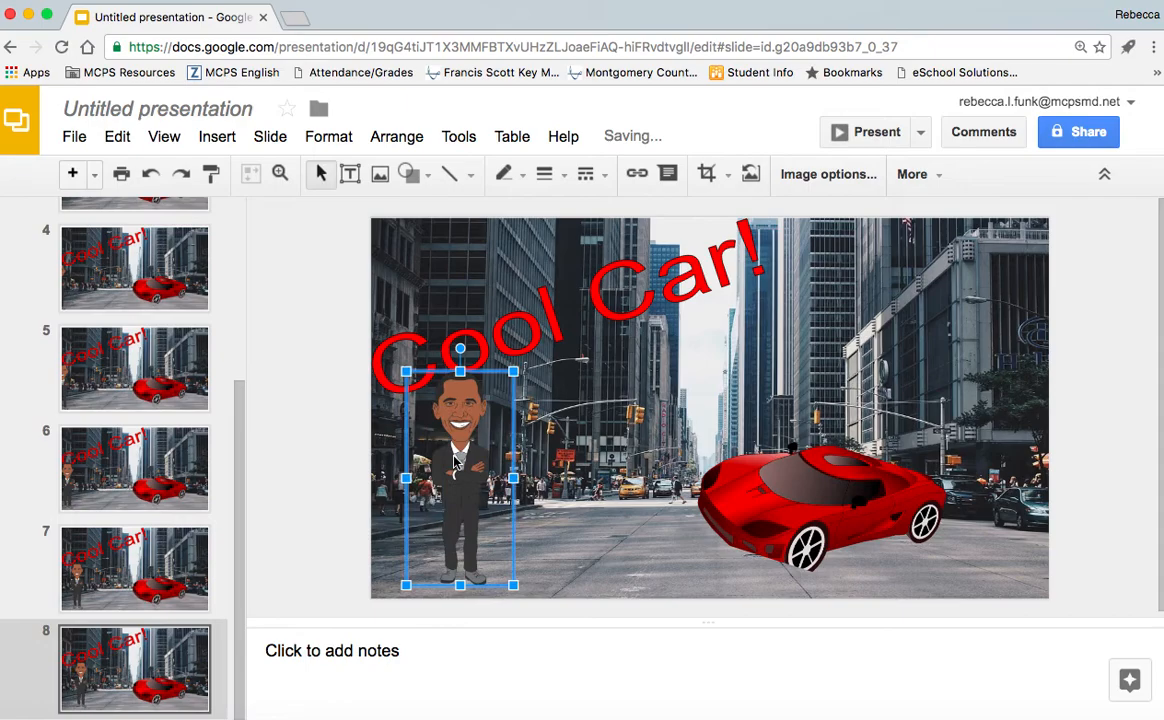
- Duplicate slide 8 and move the Obama figure another small step right and up on slide 9
{"action": "left_click", "coordinate": [270, 136]}
{"action": "left_click", "coordinate": [316, 208]}
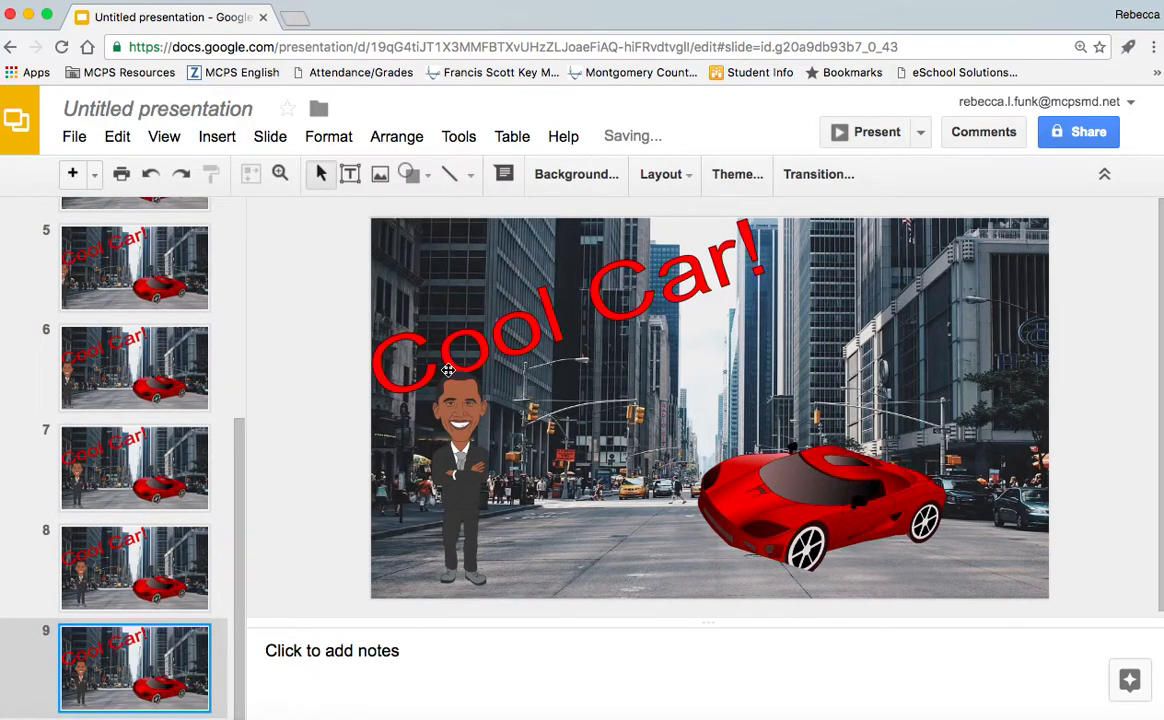
{"action": "left_click", "coordinate": [454, 415]}
{"action": "left_click_drag", "start_coordinate": [454, 415], "coordinate": [478, 410]}
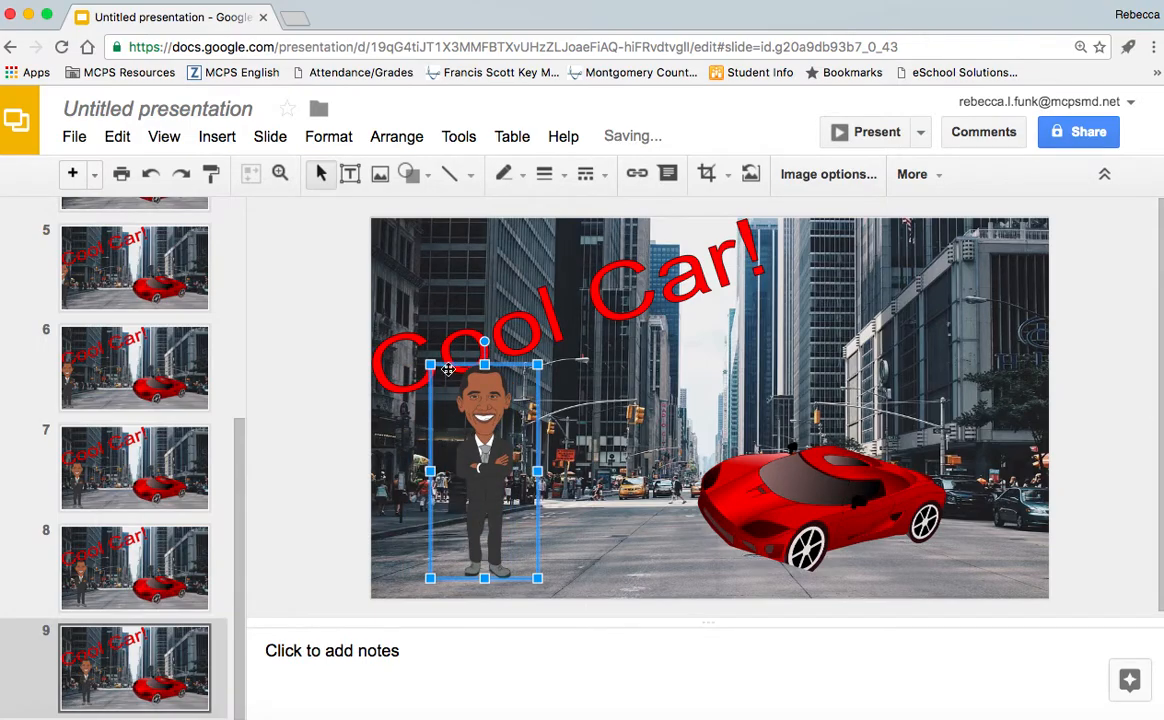
- Duplicate slide 9 and move the Obama figure a little further right and up on slide 10, towards the car
{"action": "left_click", "coordinate": [272, 137]}
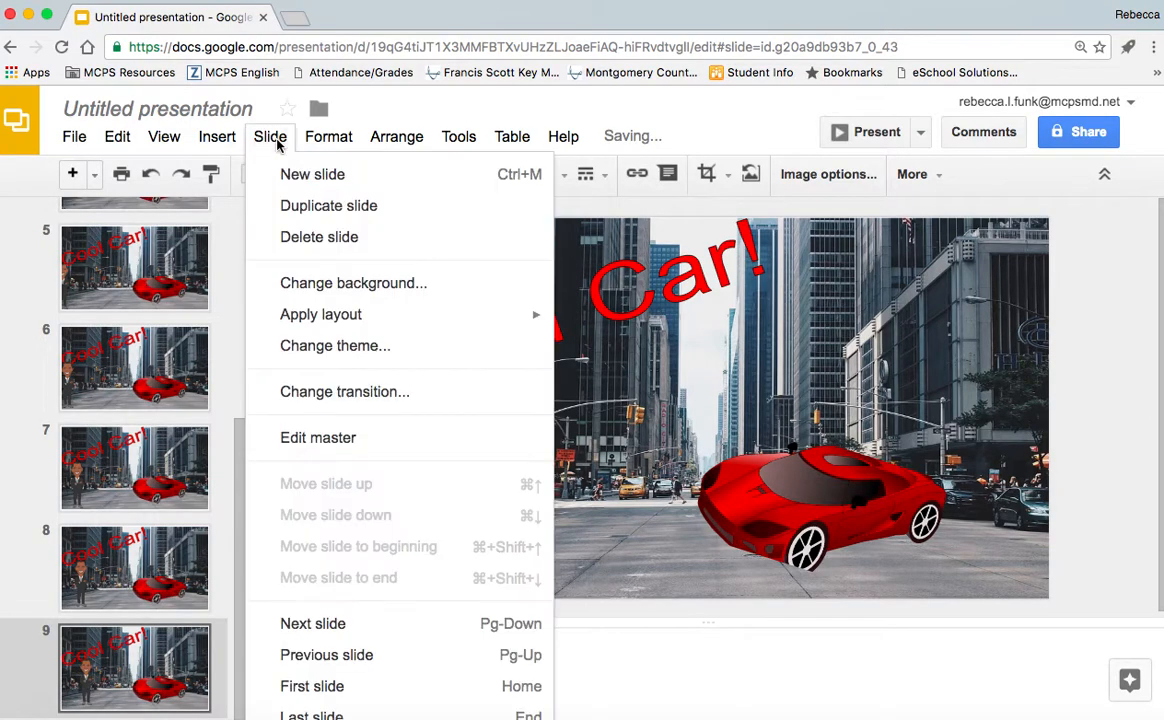
{"action": "left_click", "coordinate": [320, 208]}
{"action": "left_click", "coordinate": [480, 400]}
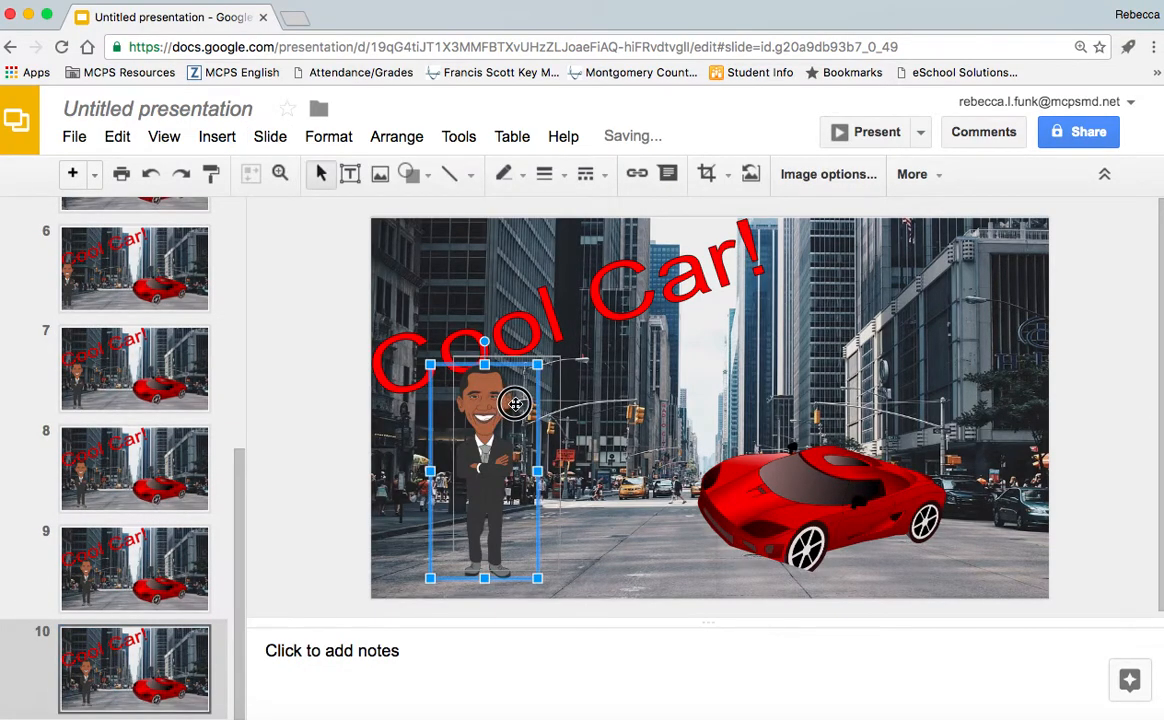
{"action": "left_click_drag", "start_coordinate": [491, 412], "coordinate": [517, 410]}
- Duplicate slide 10 and move the Obama figure a small step straight to the right on slide 11
{"action": "left_click", "coordinate": [275, 137]}
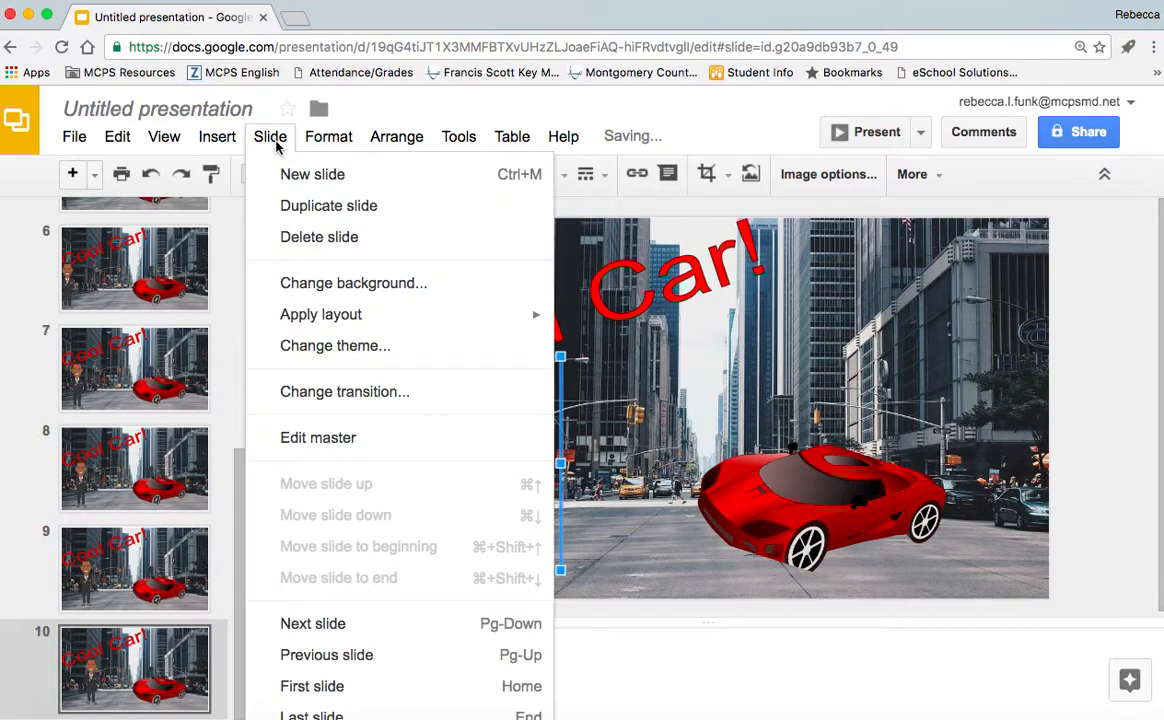
{"action": "left_click", "coordinate": [295, 210]}
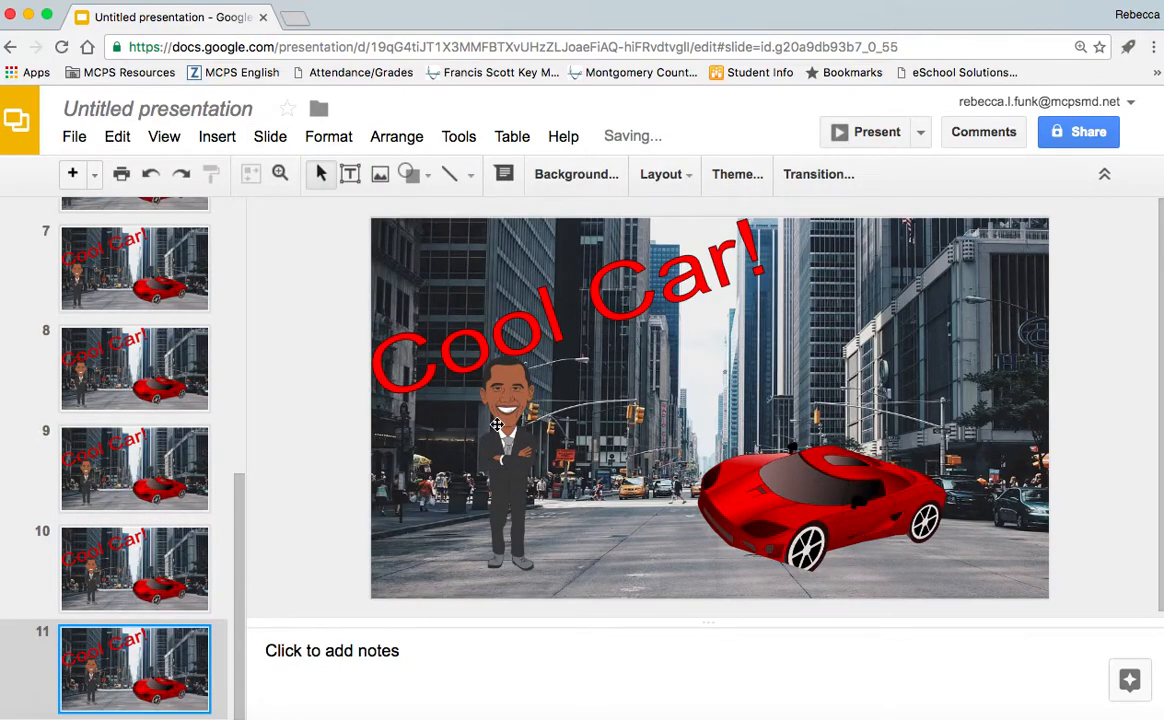
{"action": "left_click", "coordinate": [470, 390]}
{"action": "left_click_drag", "start_coordinate": [519, 427], "coordinate": [537, 427]}
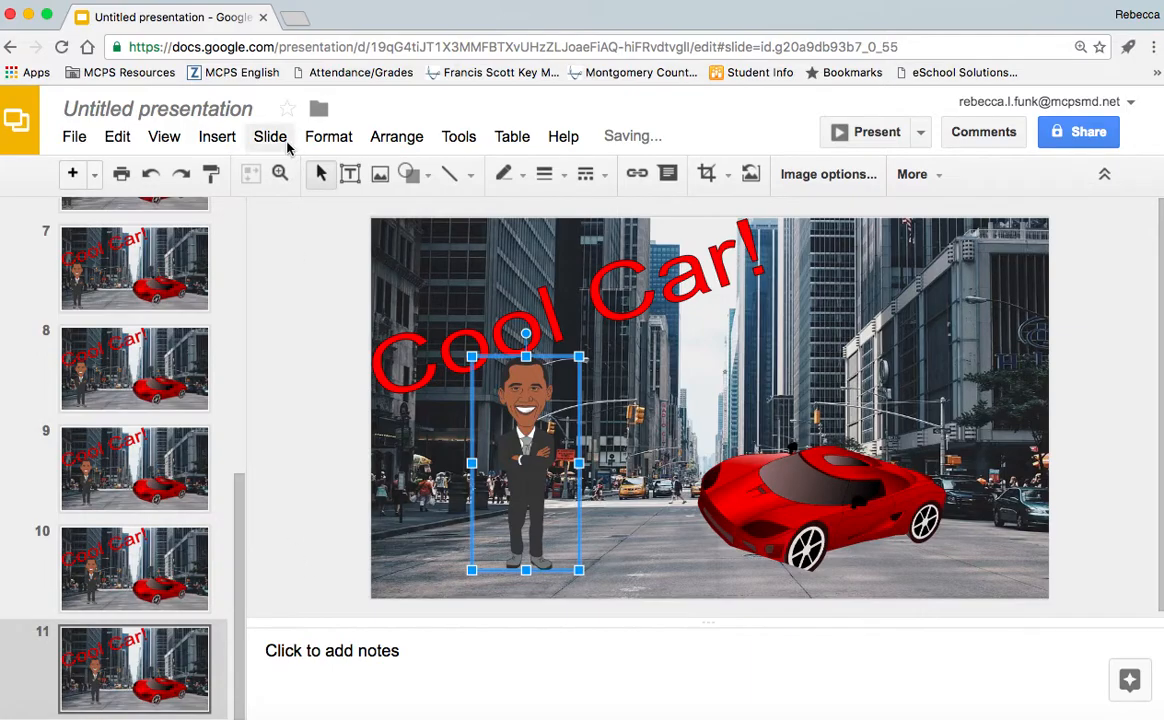
- Duplicate slide 11 and move the Obama figure slightly right and up on slide 12
{"action": "left_click", "coordinate": [275, 137]}
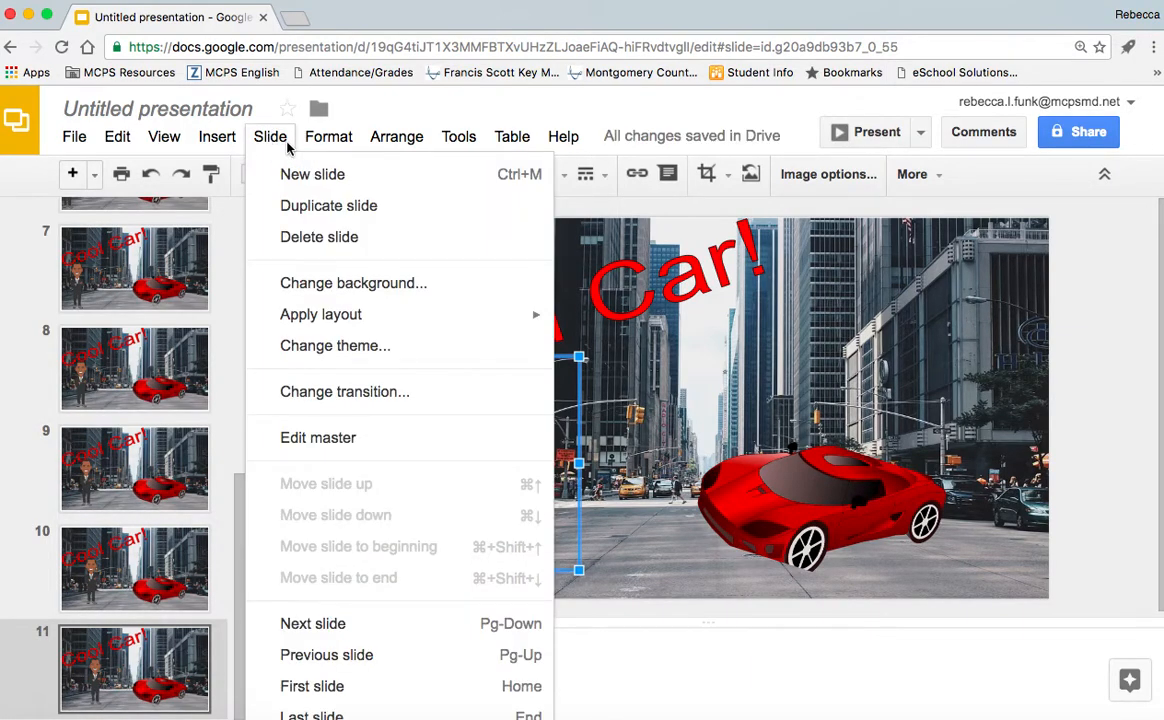
{"action": "left_click", "coordinate": [292, 202]}
{"action": "left_click_drag", "start_coordinate": [487, 378], "coordinate": [505, 378]}
- Duplicate slide 12 and move the Obama figure another small step right on slide 13, towards the car
{"action": "left_click", "coordinate": [268, 136]}
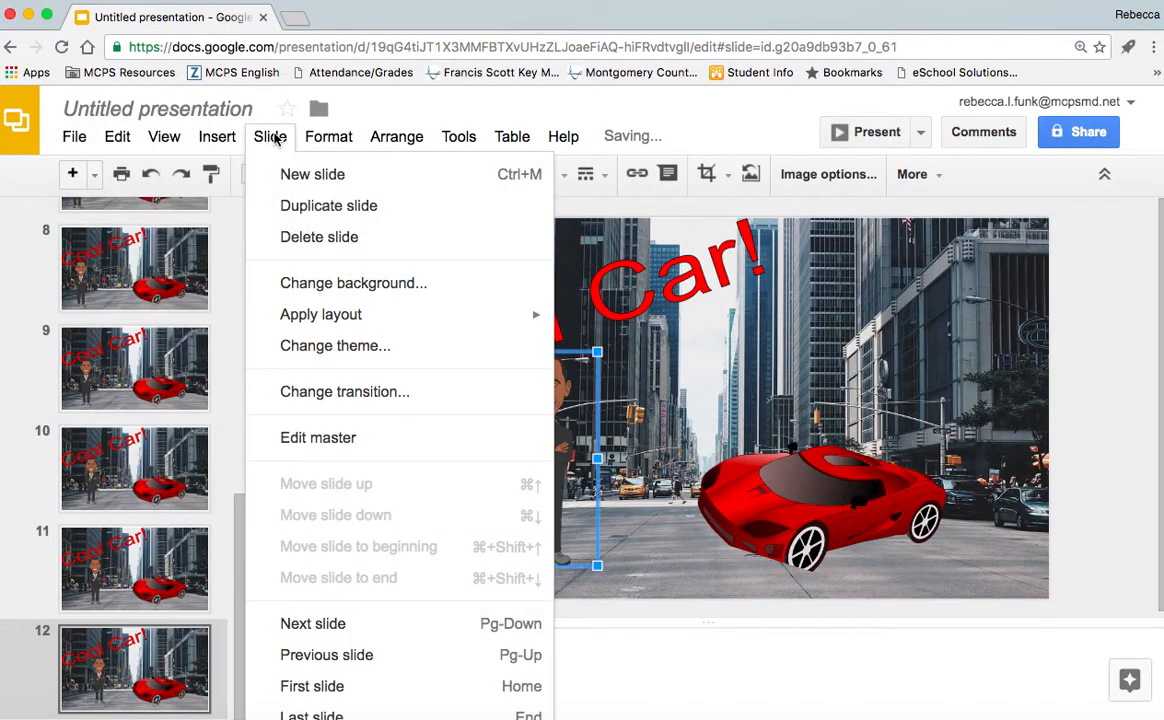
{"action": "left_click", "coordinate": [303, 208]}
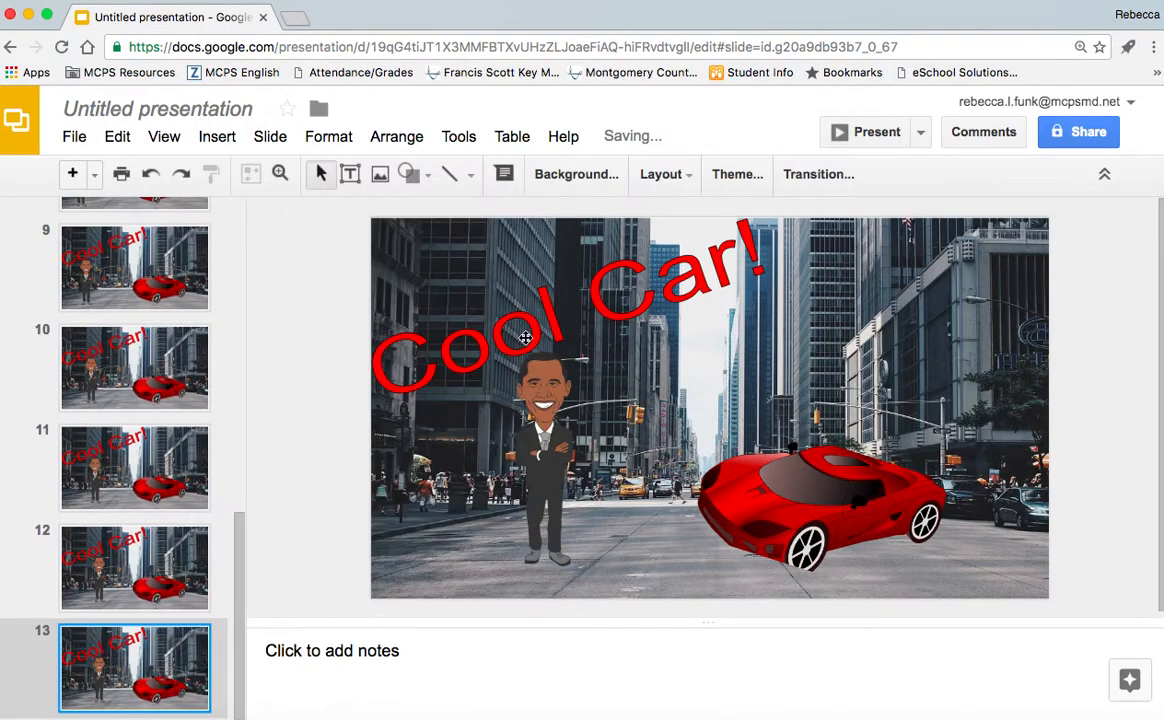
{"action": "left_click", "coordinate": [553, 412]}
{"action": "left_click_drag", "start_coordinate": [553, 412], "coordinate": [574, 412]}
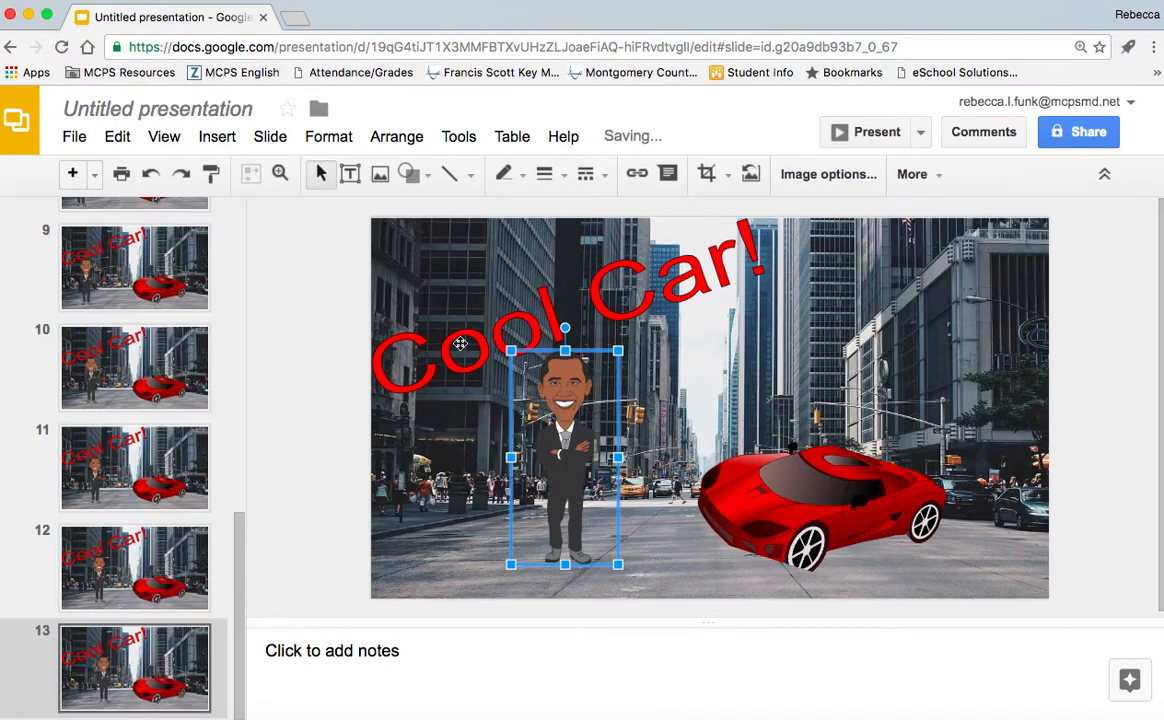
- Duplicate slide 13 and move the Obama figure slightly right and up on slide 14, just past the word "Cool"
{"action": "left_click", "coordinate": [274, 138]}
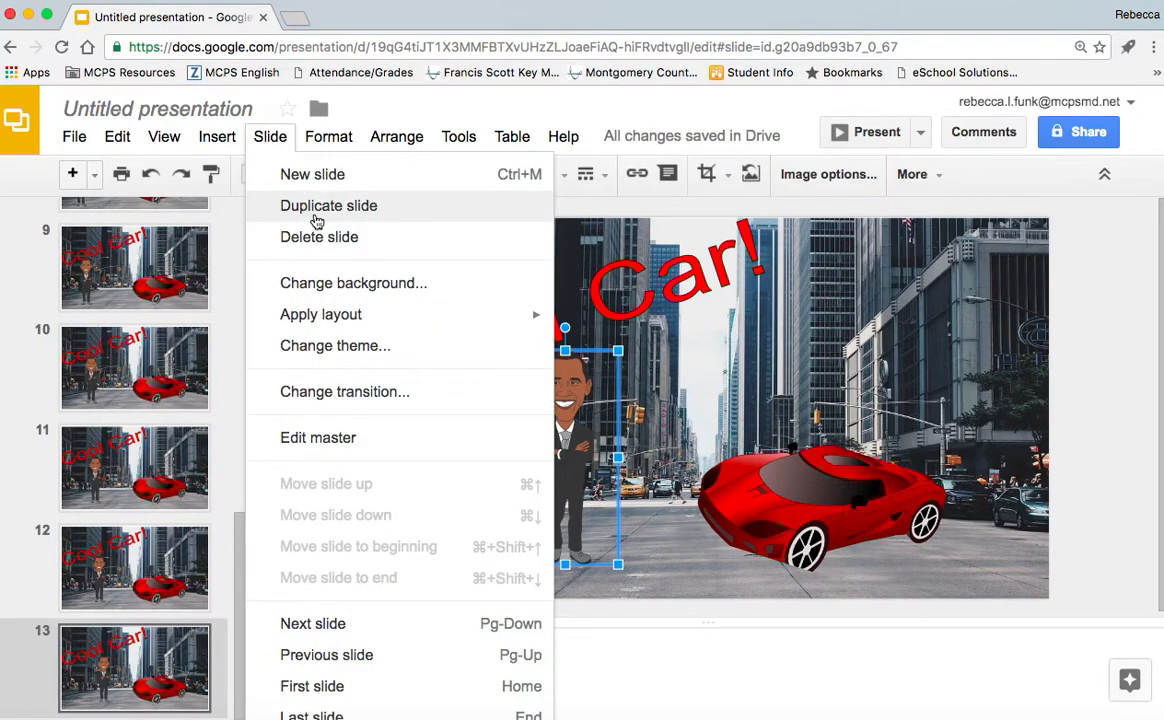
{"action": "left_click", "coordinate": [305, 206]}
{"action": "left_click_drag", "start_coordinate": [550, 415], "coordinate": [571, 425]}
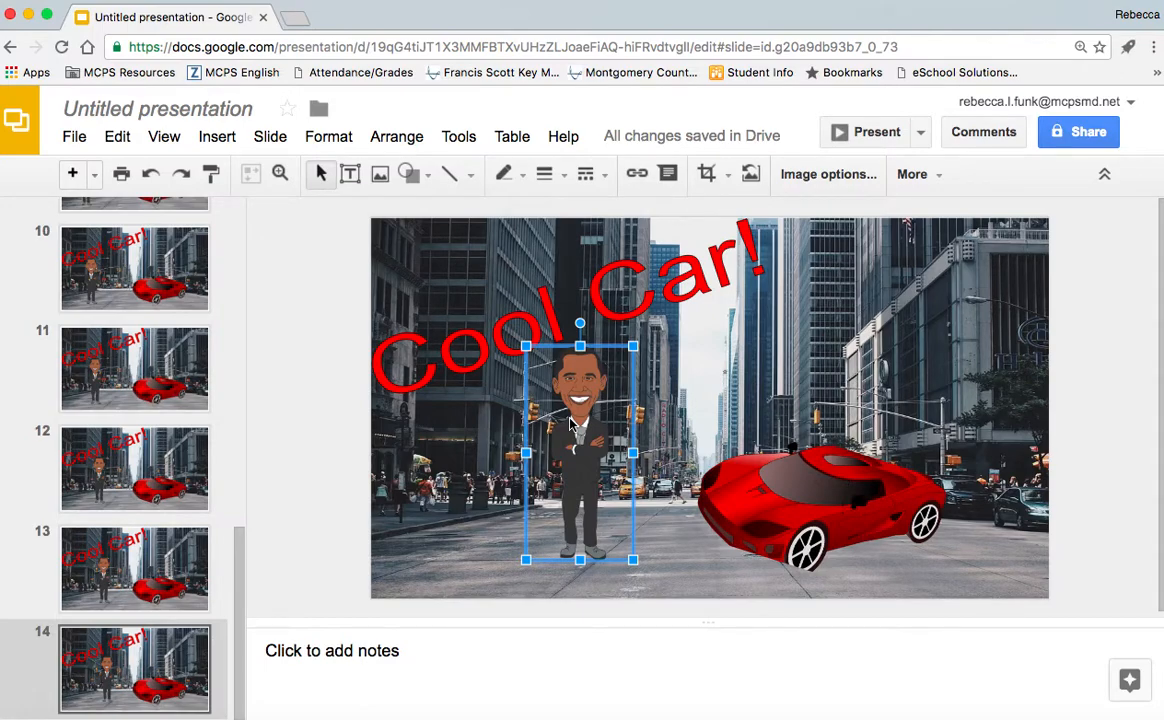
{"action": "left_click", "coordinate": [700, 382]}
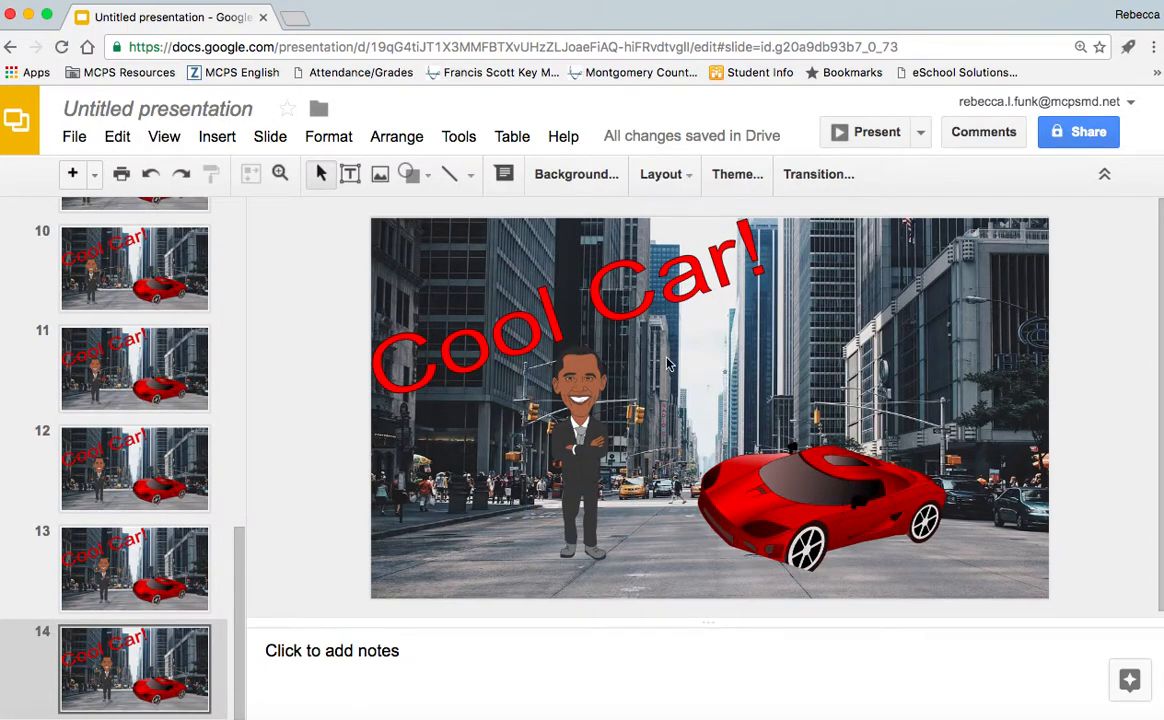
- Add an oval speech bubble callout to the right of the Obama figure's head on slide 14, just below the title
{"action": "left_click", "coordinate": [228, 140]}
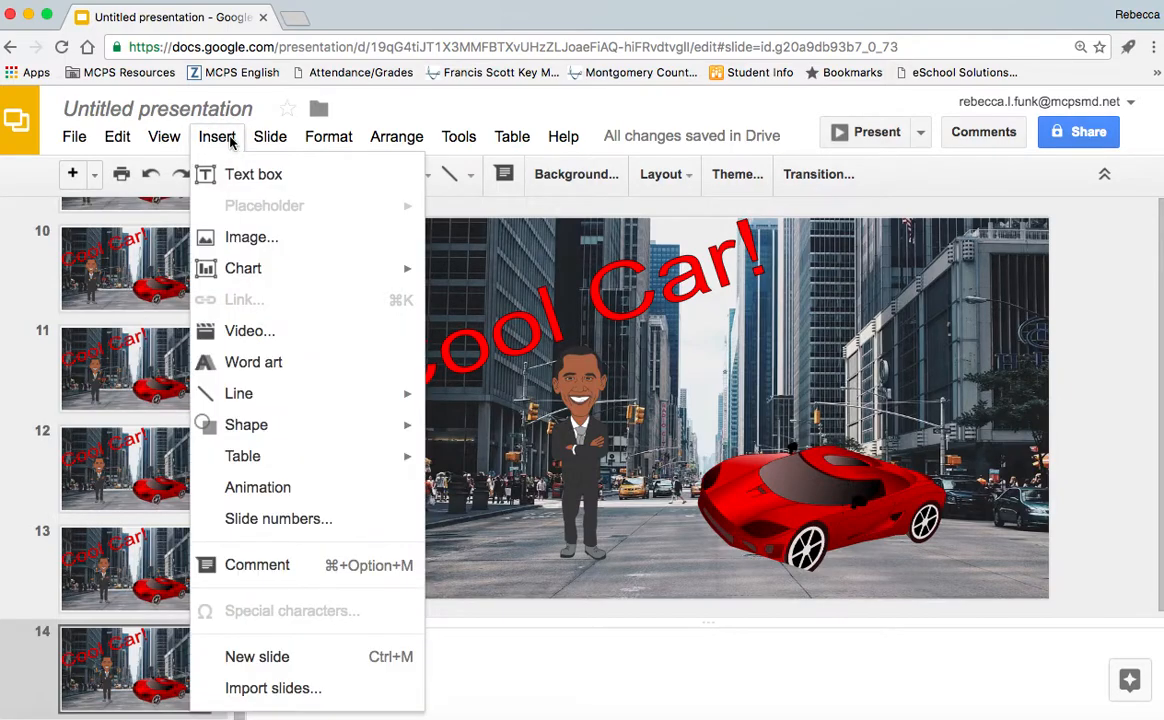
{"action": "mouse_move", "coordinate": [282, 427]}
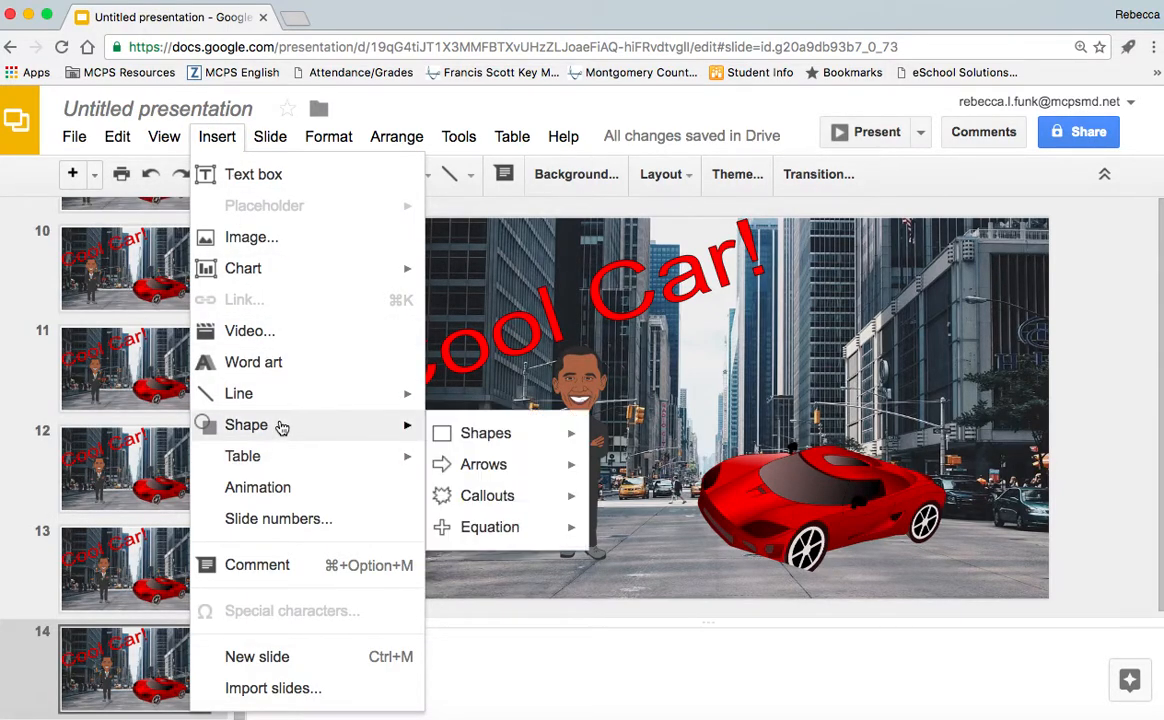
{"action": "mouse_move", "coordinate": [487, 500]}
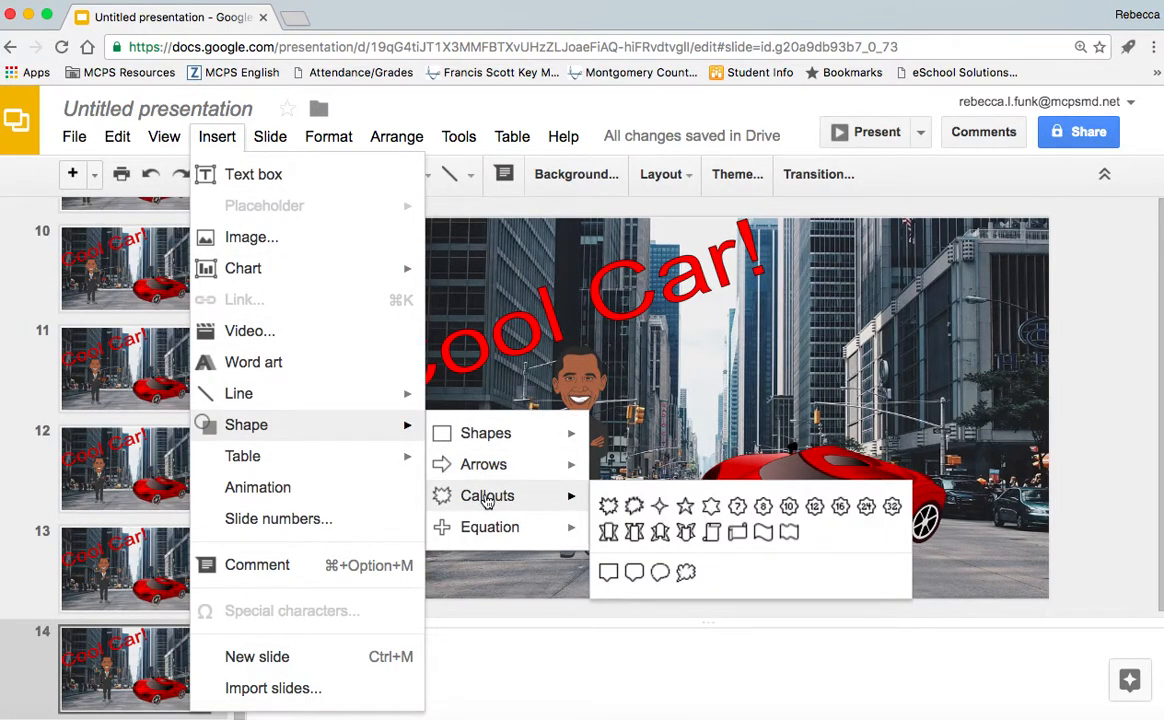
{"action": "left_click", "coordinate": [661, 573]}
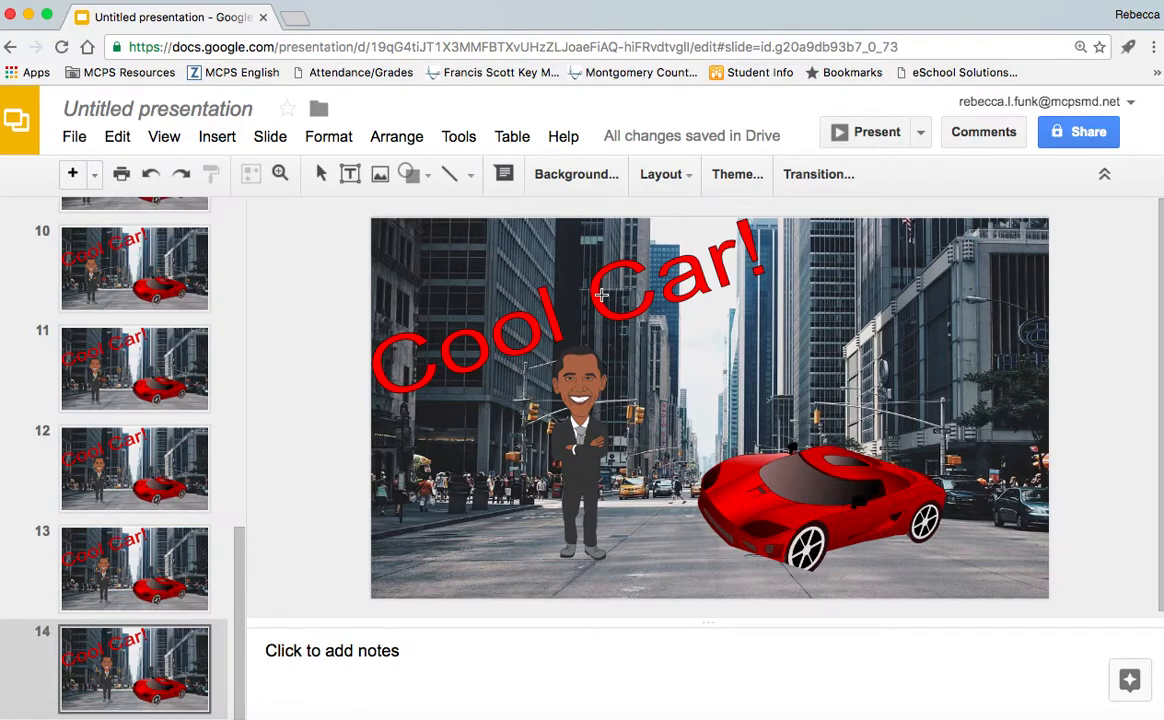
{"action": "left_click_drag", "start_coordinate": [623, 318], "coordinate": [721, 401]}
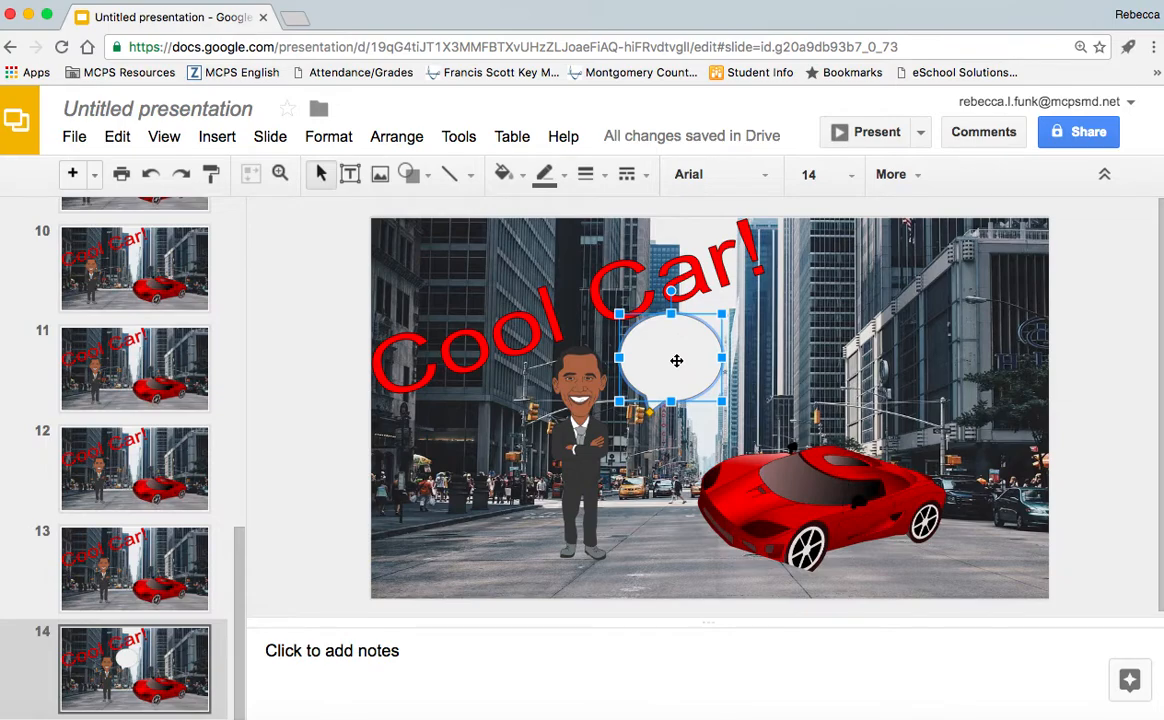
{"action": "left_click", "coordinate": [707, 294]}
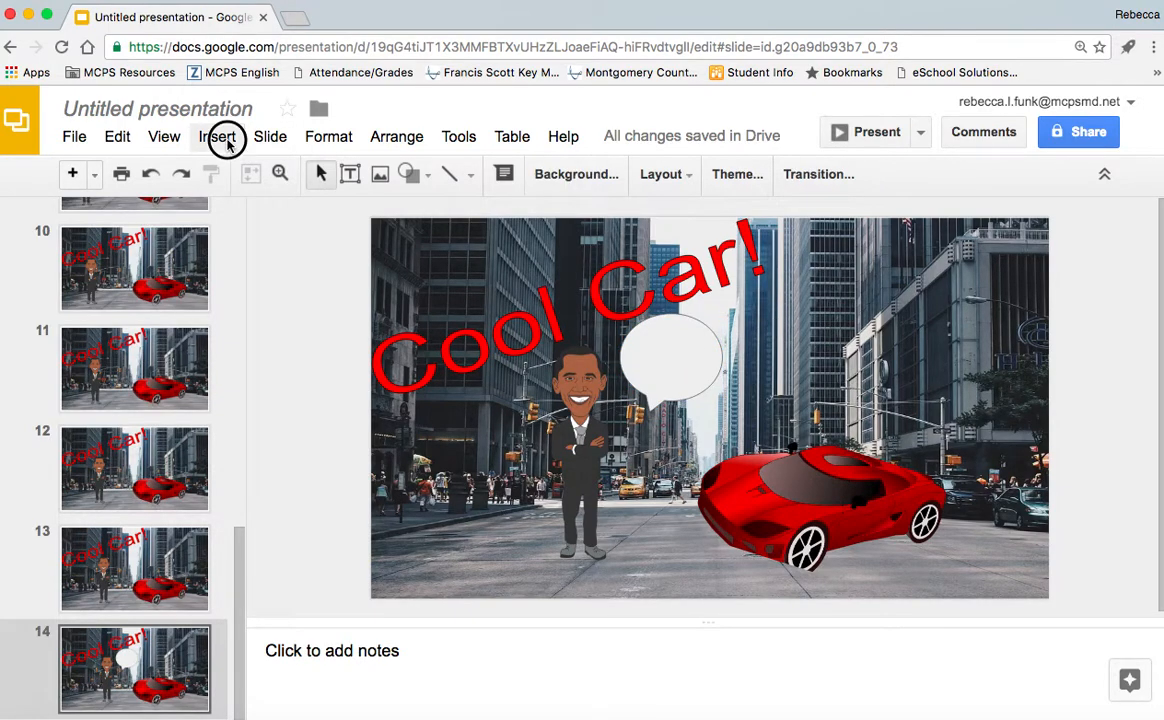
- Draw a text box inside the speech bubble on slide 14
{"action": "left_click", "coordinate": [226, 143]}
{"action": "left_click", "coordinate": [208, 176]}
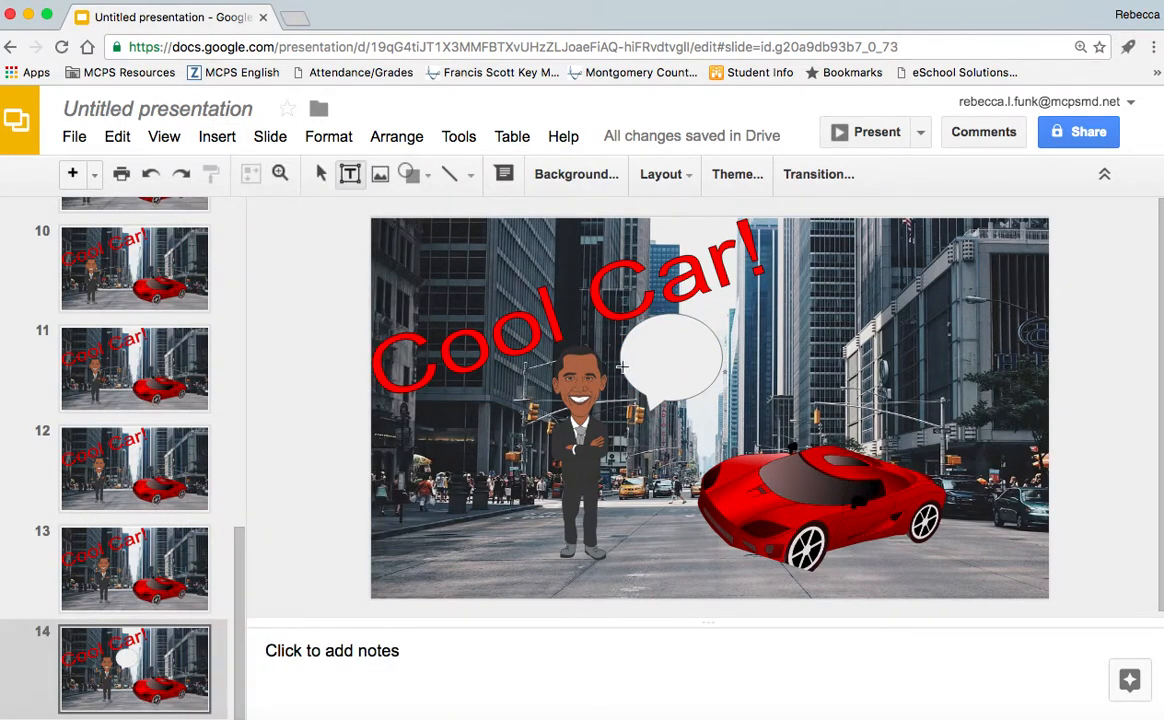
{"action": "left_click_drag", "start_coordinate": [632, 335], "coordinate": [708, 378]}
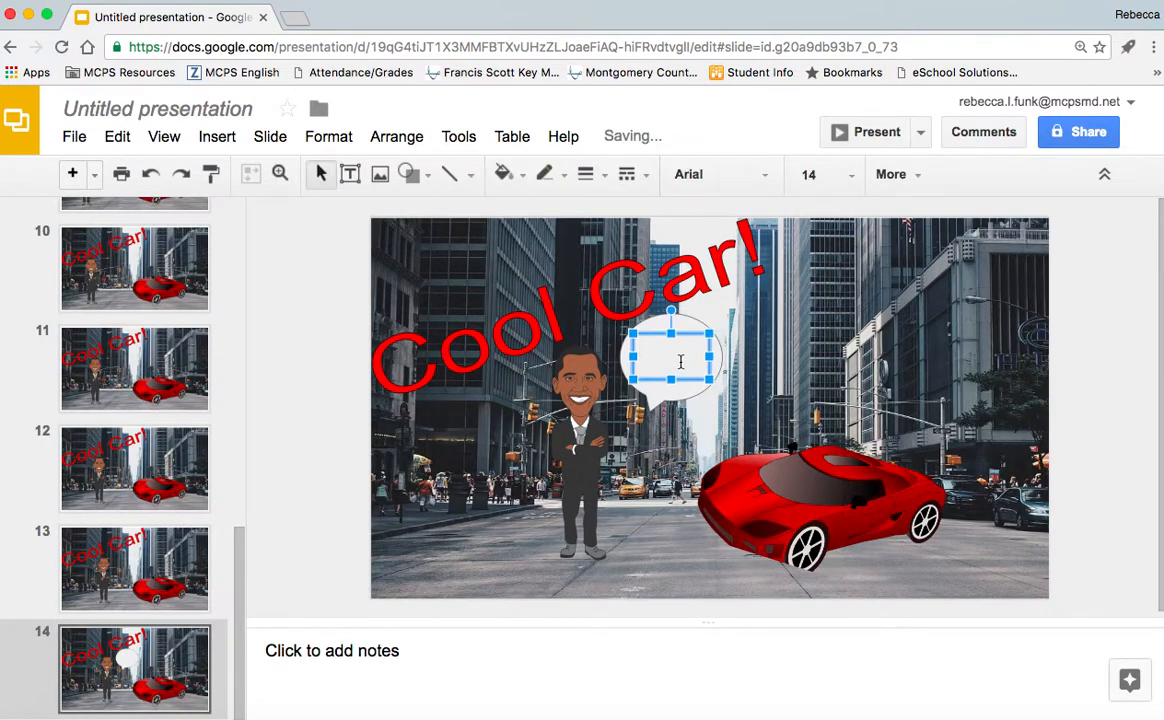
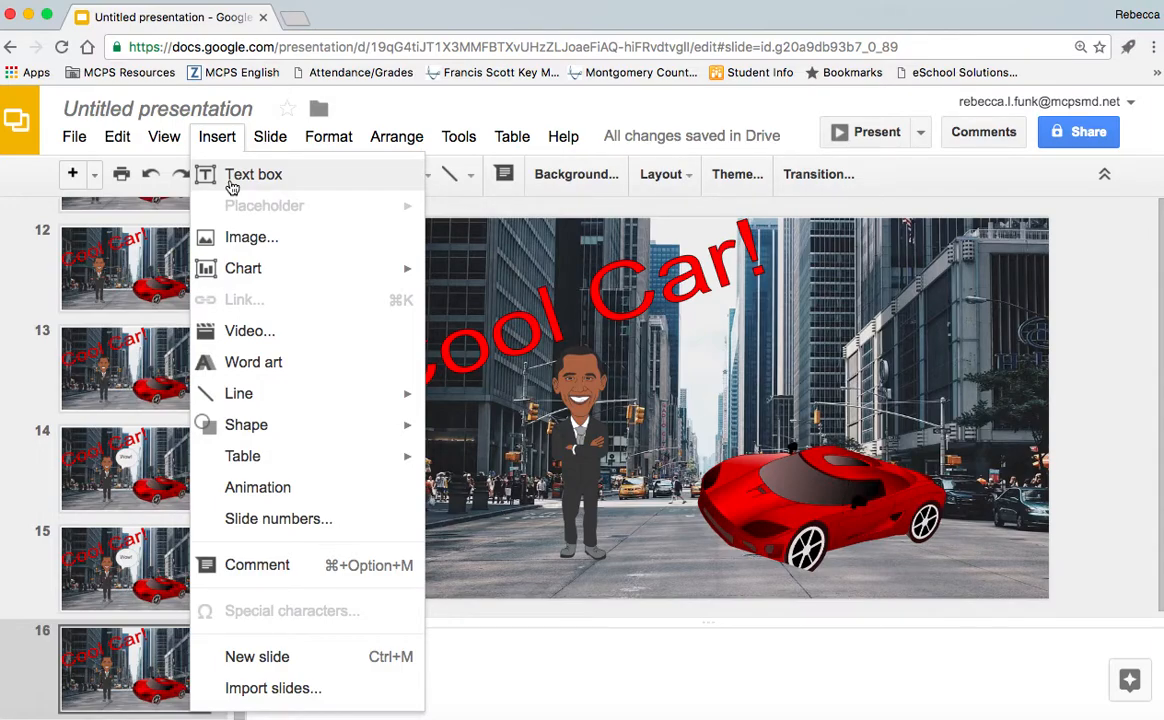
- Add a wide text box above the car on slide 16 reading "Fastest car in America!"
{"action": "left_click", "coordinate": [232, 187]}
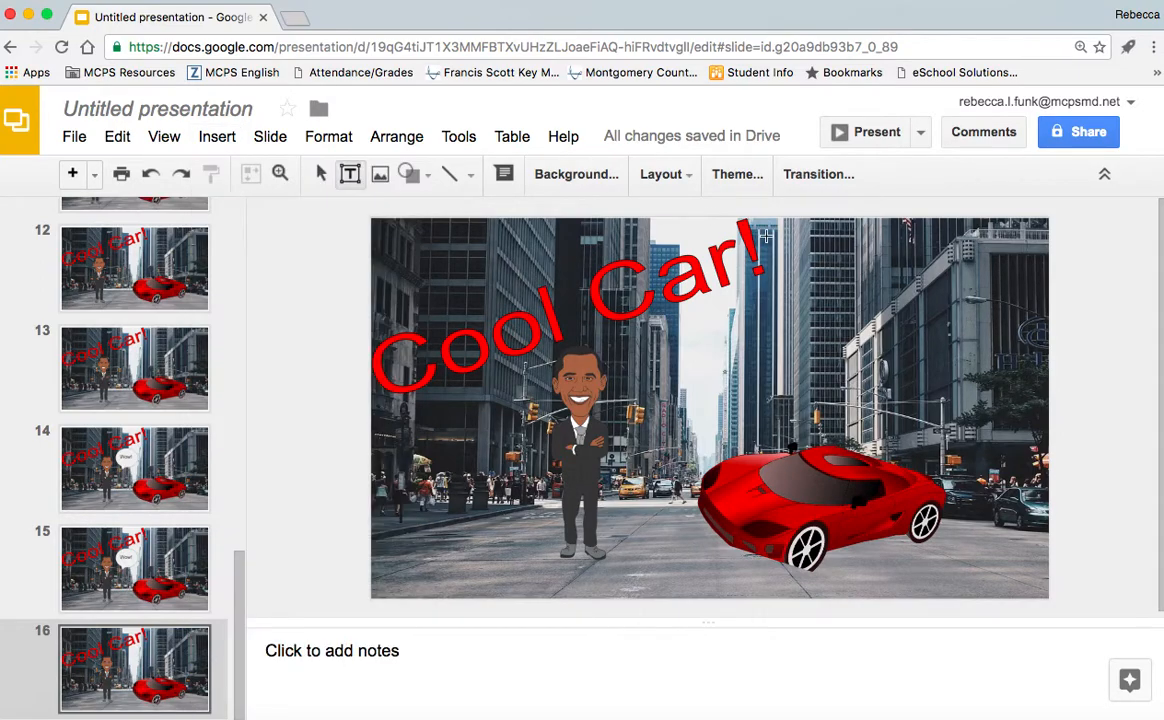
{"action": "left_click_drag", "start_coordinate": [684, 331], "coordinate": [999, 401]}
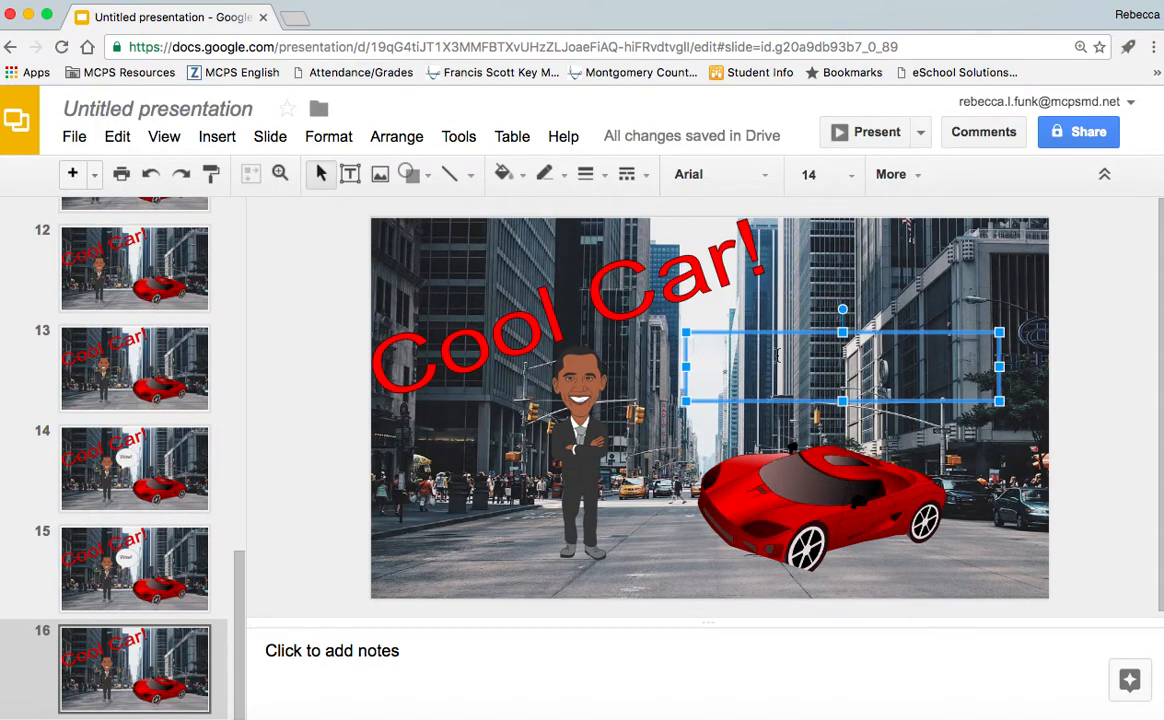
{"action": "type", "text": "Fastest car"}
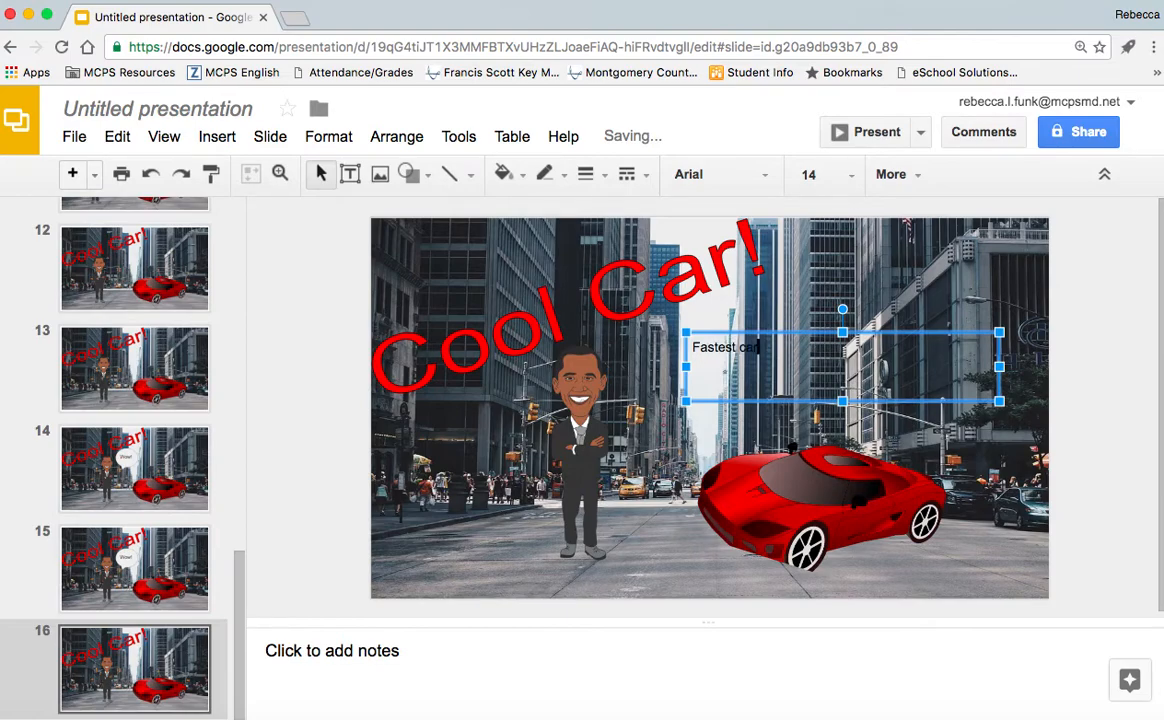
{"action": "type", "text": " in America!"}
- Set the "Fastest car in America!" text to size 24 in the ABeeZee font
{"action": "triple_click", "coordinate": [703, 346]}
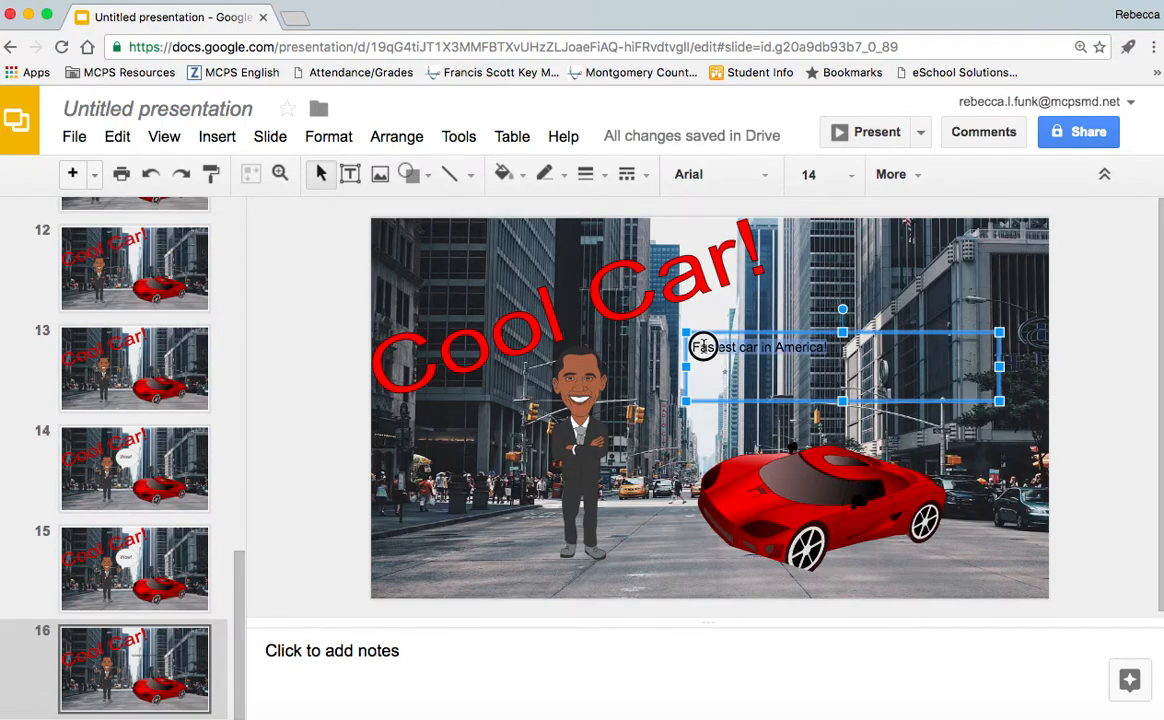
{"action": "left_click", "coordinate": [849, 177]}
{"action": "left_click", "coordinate": [831, 504]}
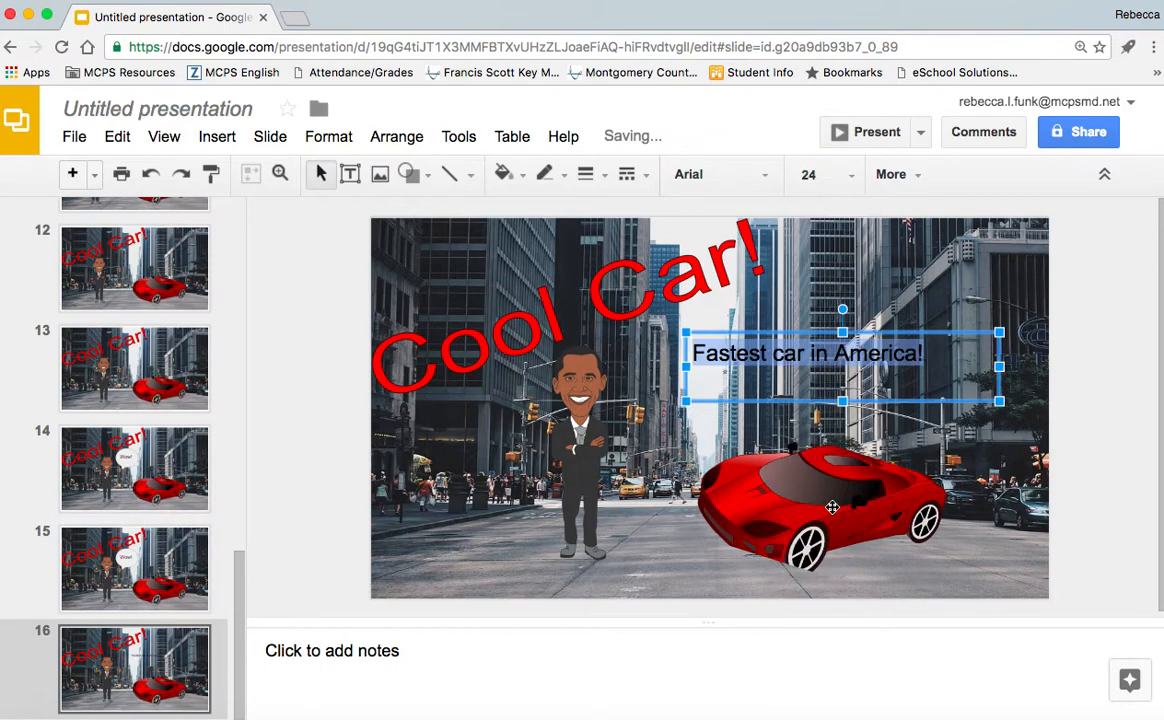
{"action": "left_click", "coordinate": [768, 177]}
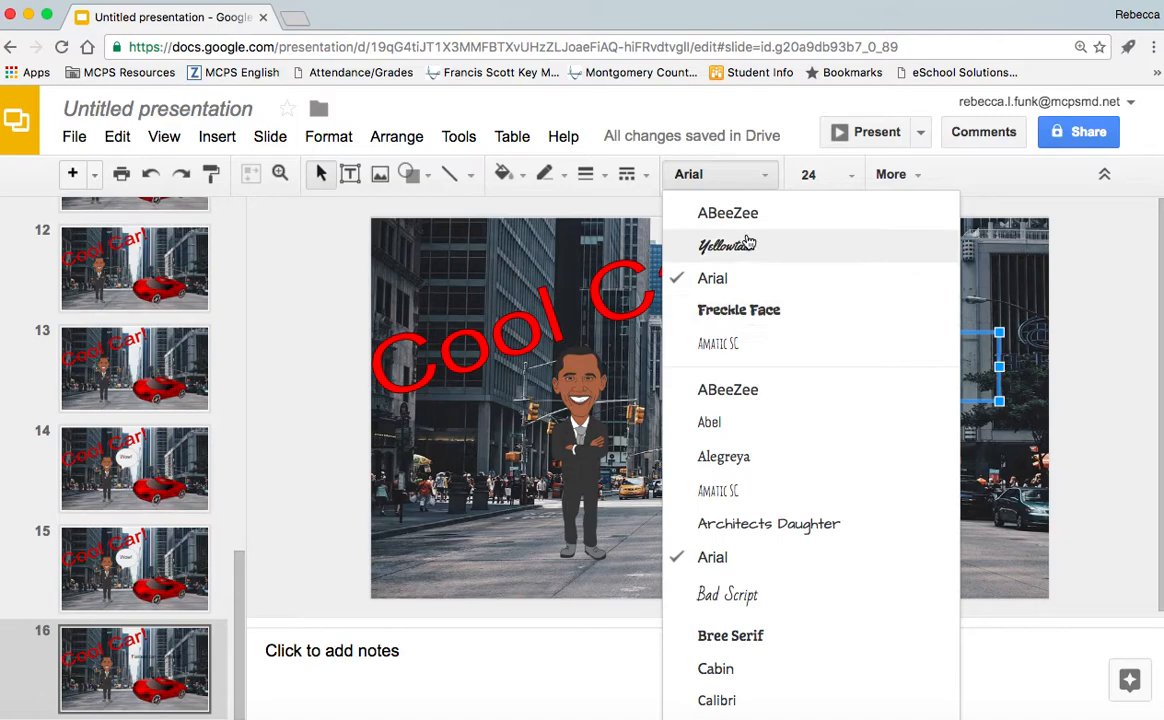
{"action": "left_click", "coordinate": [746, 213]}
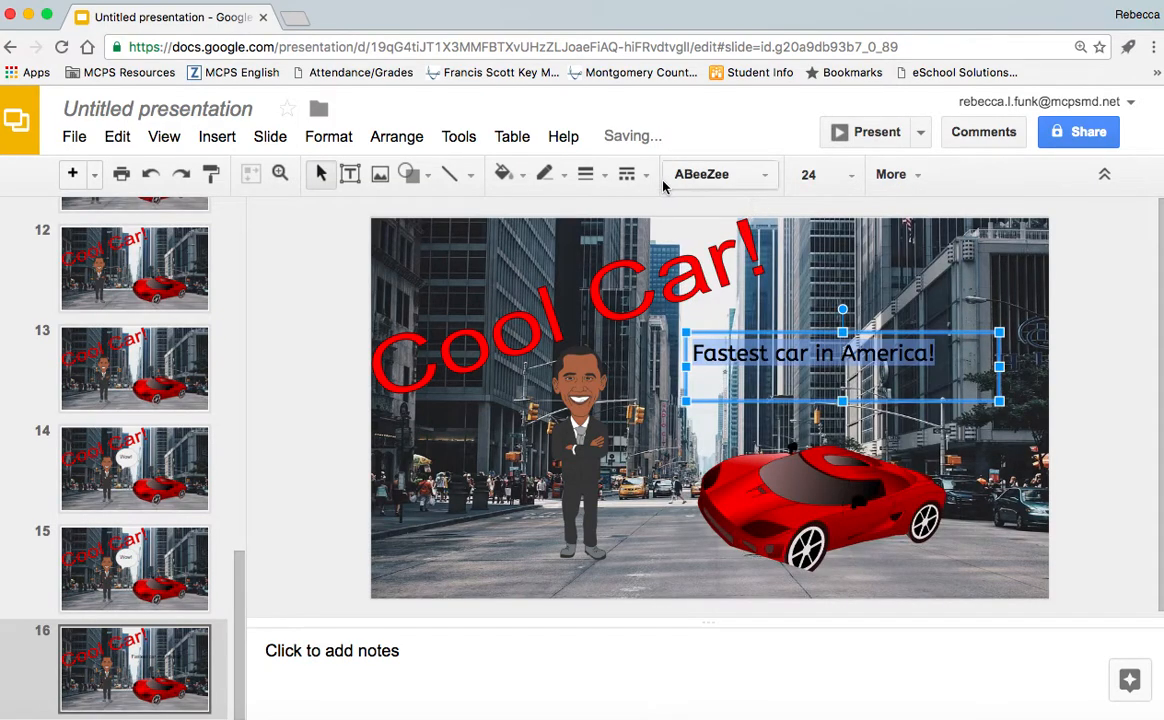
- Make the "Fastest car in America!" text bold red and place it tilted clockwise, sloping down from the title's exclamation mark
{"action": "left_click", "coordinate": [918, 178]}
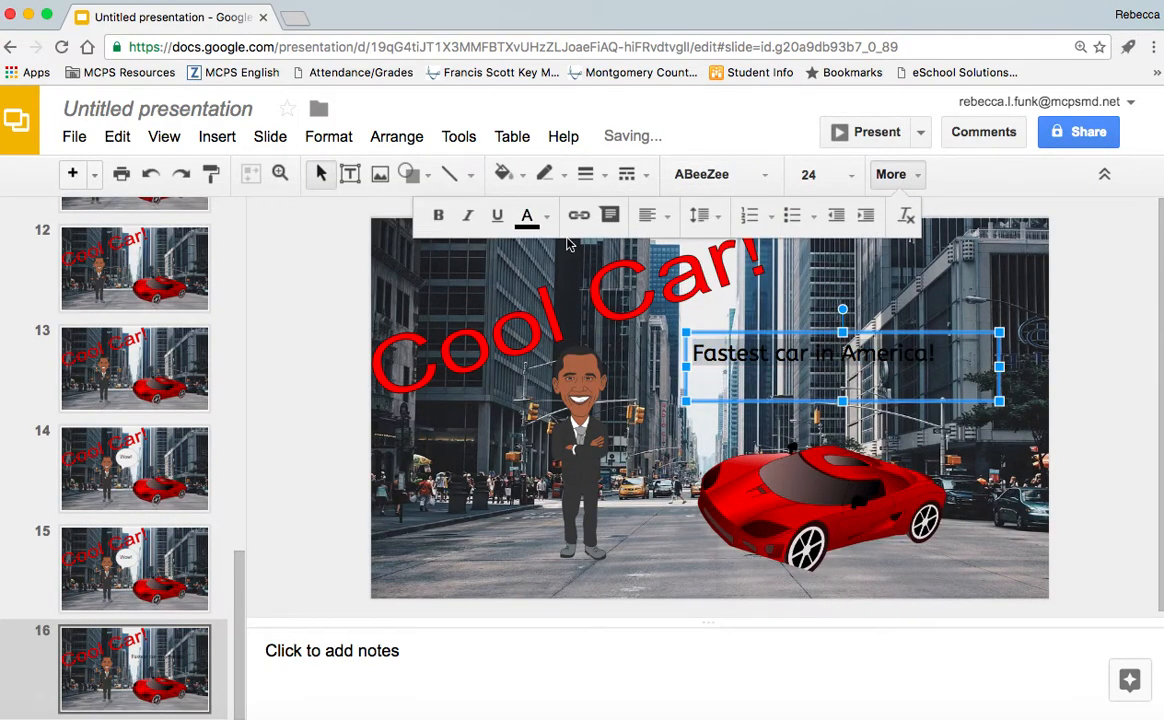
{"action": "left_click", "coordinate": [545, 218]}
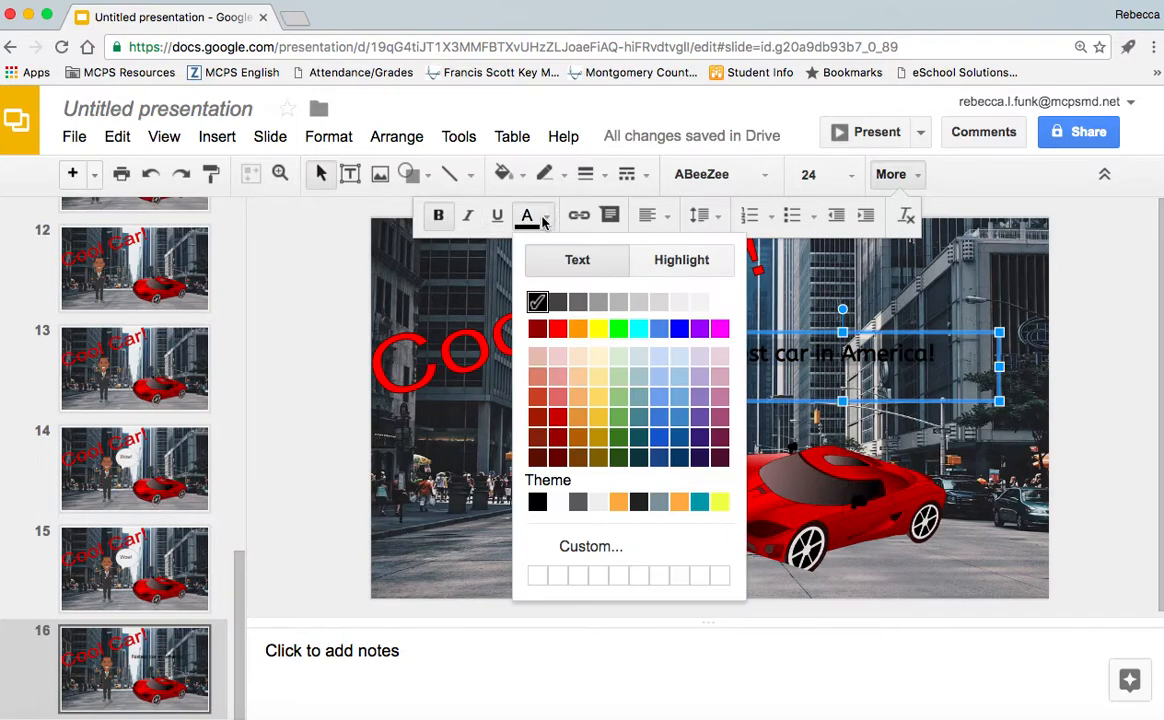
{"action": "left_click", "coordinate": [558, 329]}
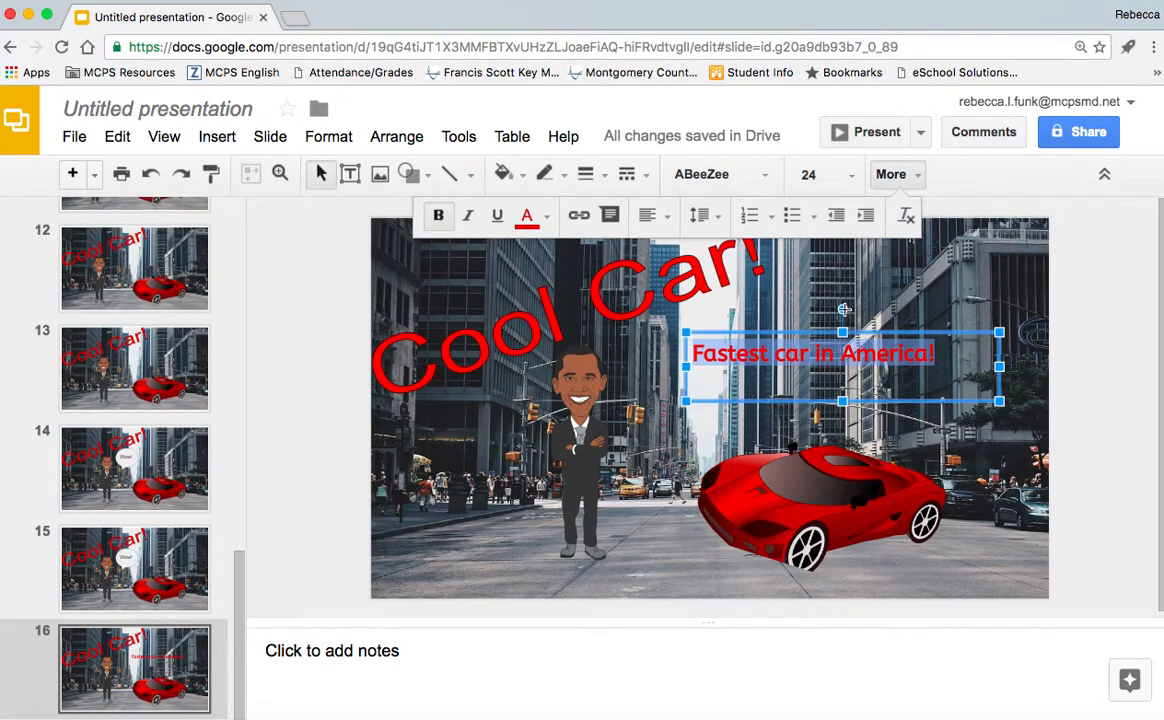
{"action": "left_click_drag", "start_coordinate": [843, 309], "coordinate": [876, 307]}
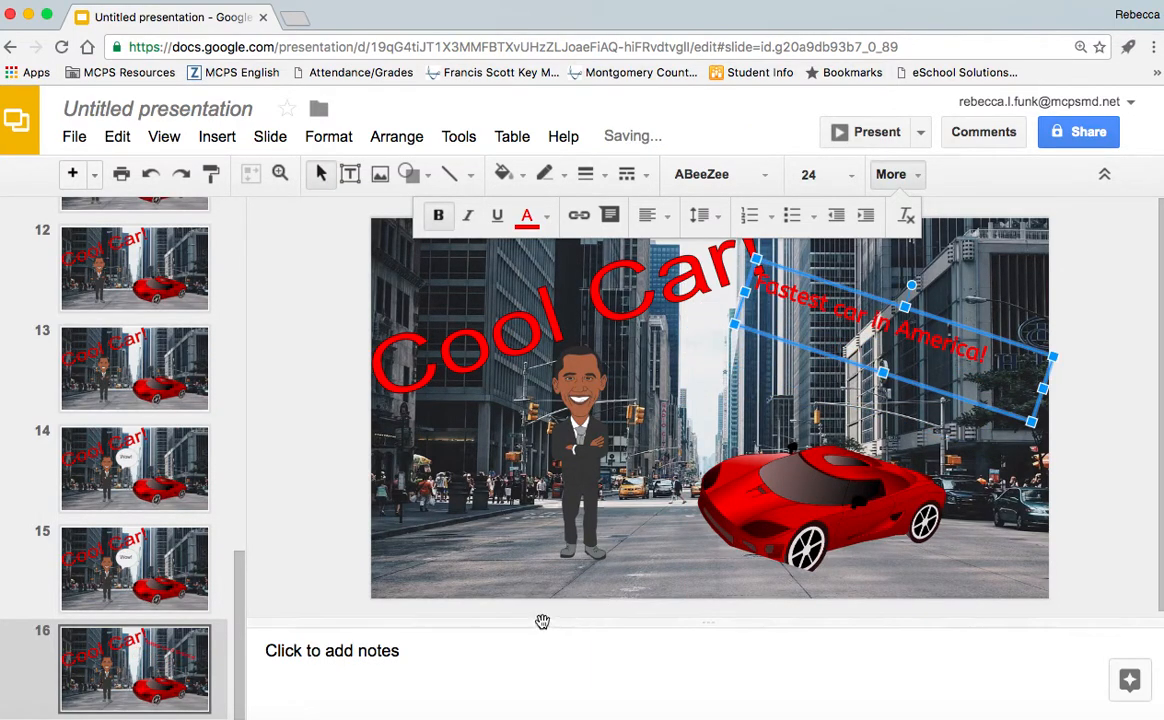
{"action": "left_click", "coordinate": [548, 465]}
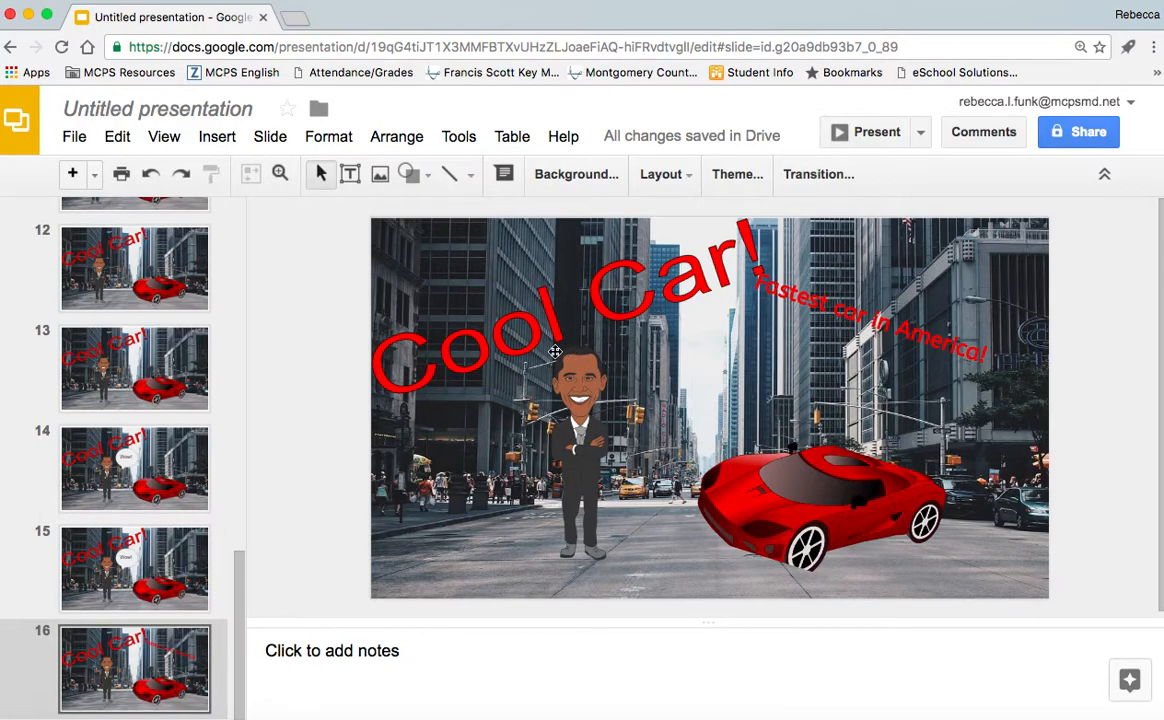
- Duplicate slide 16 three times in a row to create identical slides 17, 18 and 19
{"action": "left_click", "coordinate": [272, 136]}
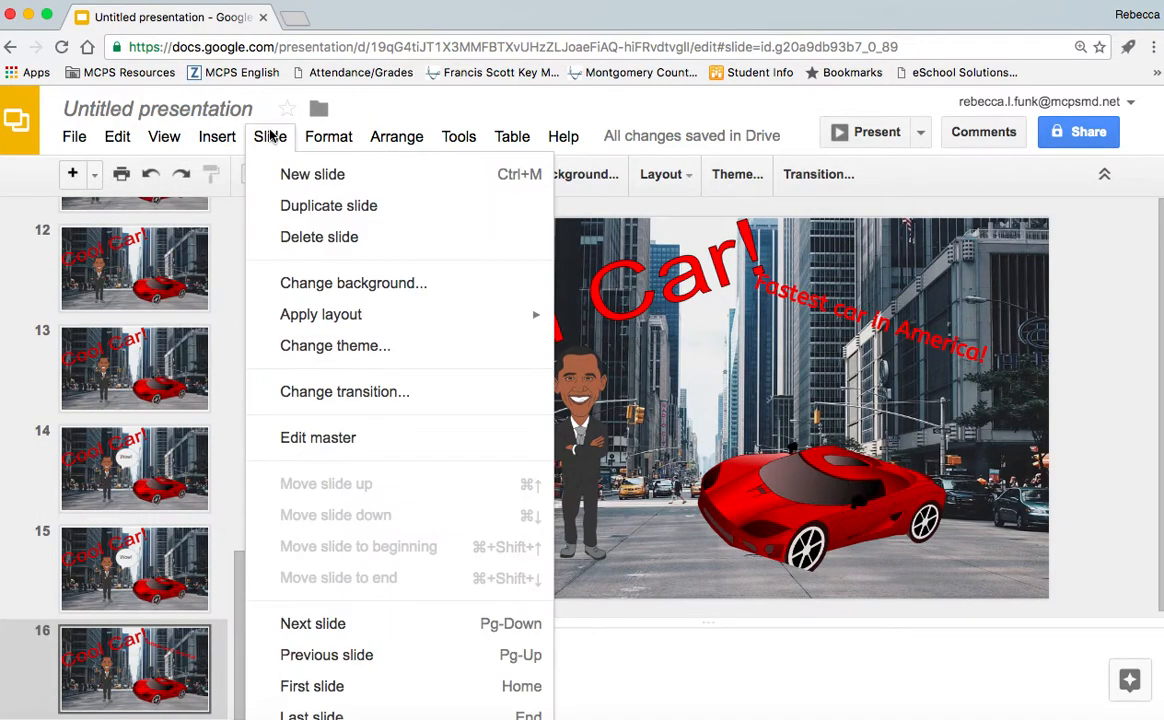
{"action": "left_click", "coordinate": [308, 207]}
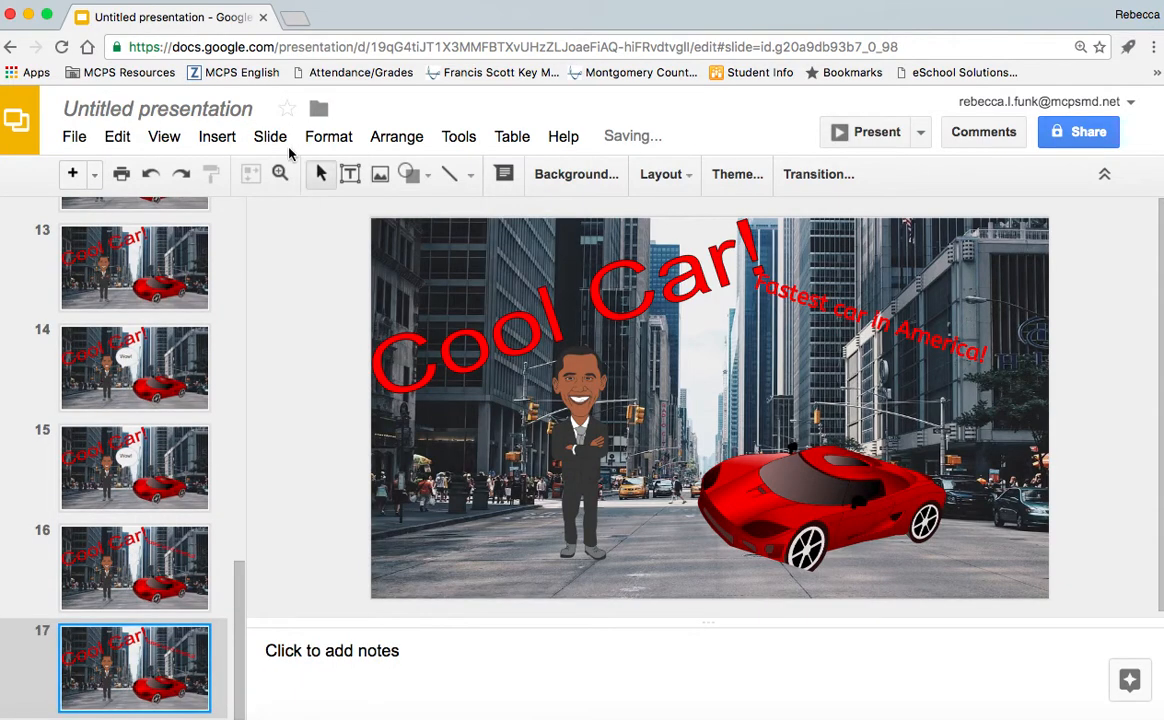
{"action": "left_click", "coordinate": [270, 137]}
{"action": "left_click", "coordinate": [324, 208]}
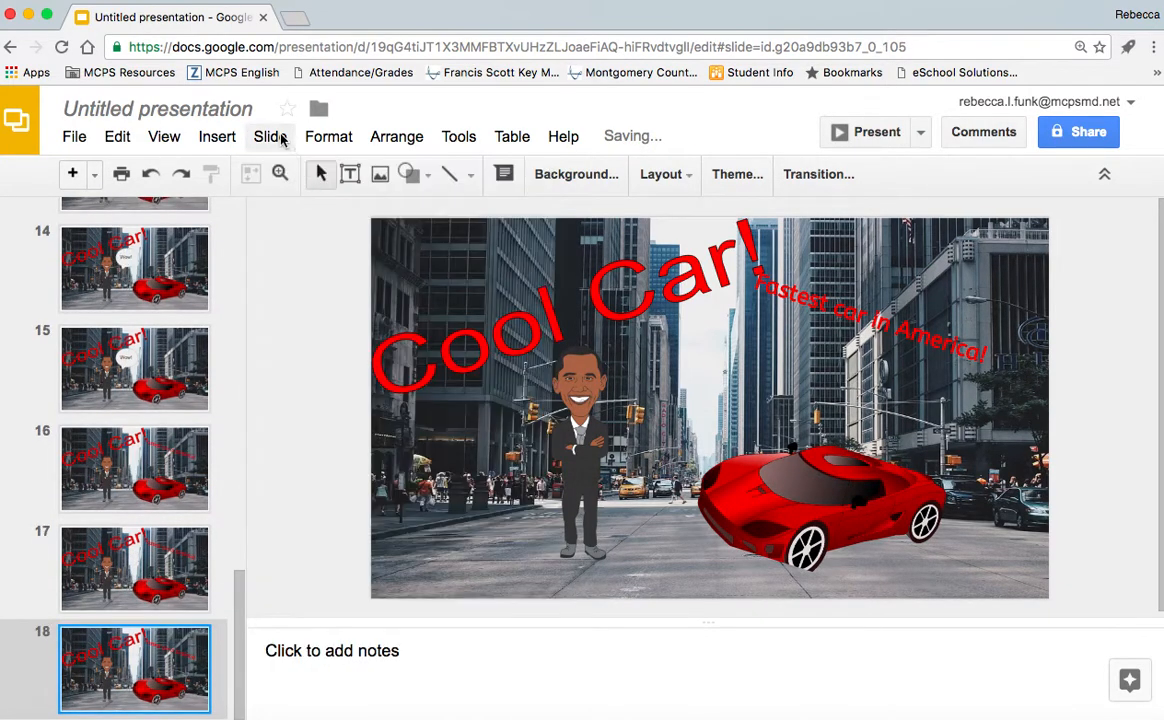
{"action": "left_click", "coordinate": [276, 136]}
{"action": "left_click", "coordinate": [324, 208]}
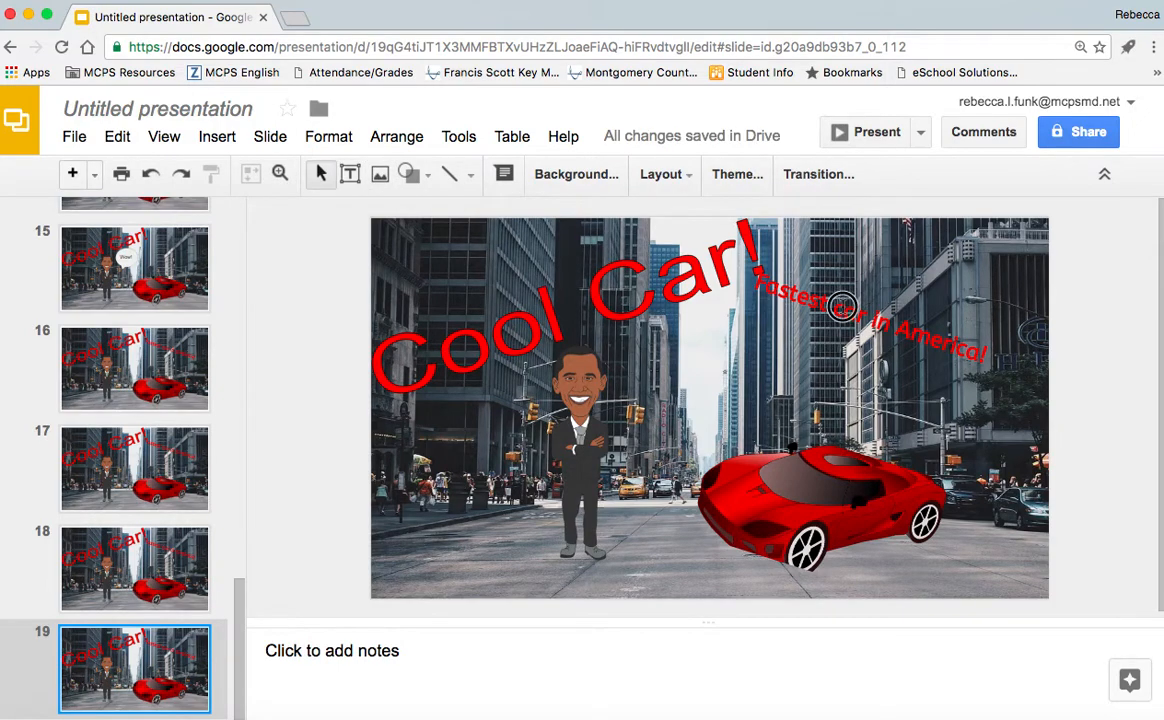
- Replace the tilted "Fastest car in America!" slogan on slide 19 with "60 miles to the gallon!"
{"action": "left_click", "coordinate": [766, 280]}
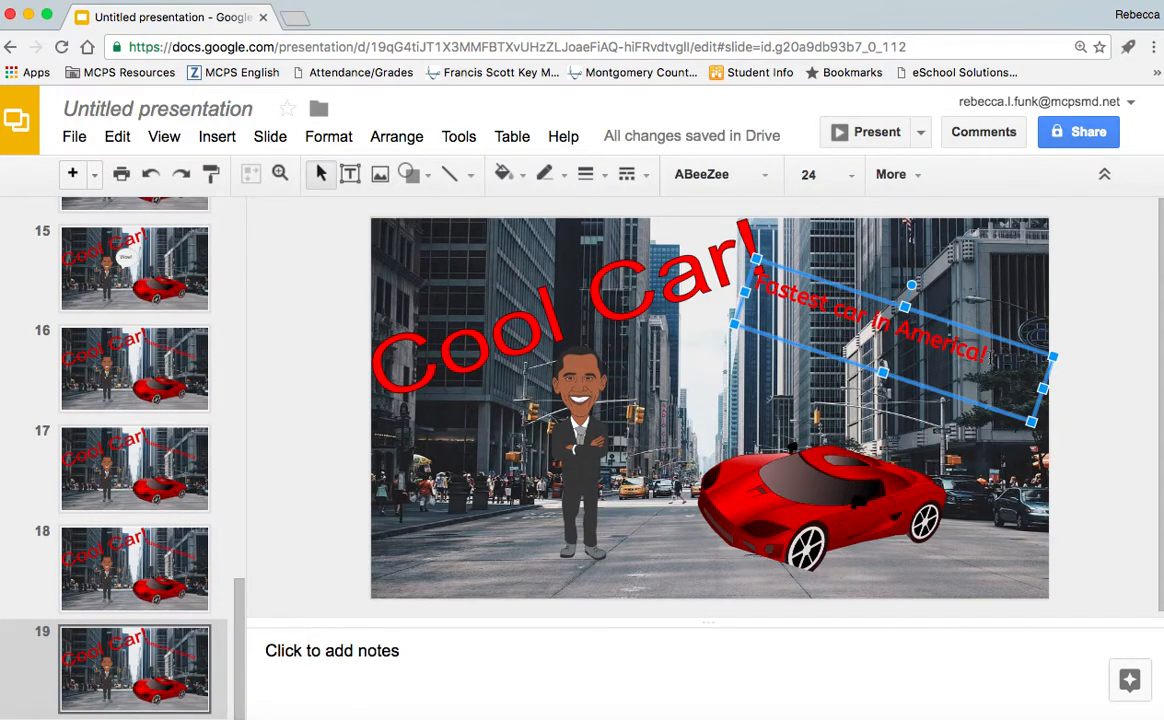
{"action": "left_click_drag", "start_coordinate": [987, 346], "coordinate": [756, 299]}
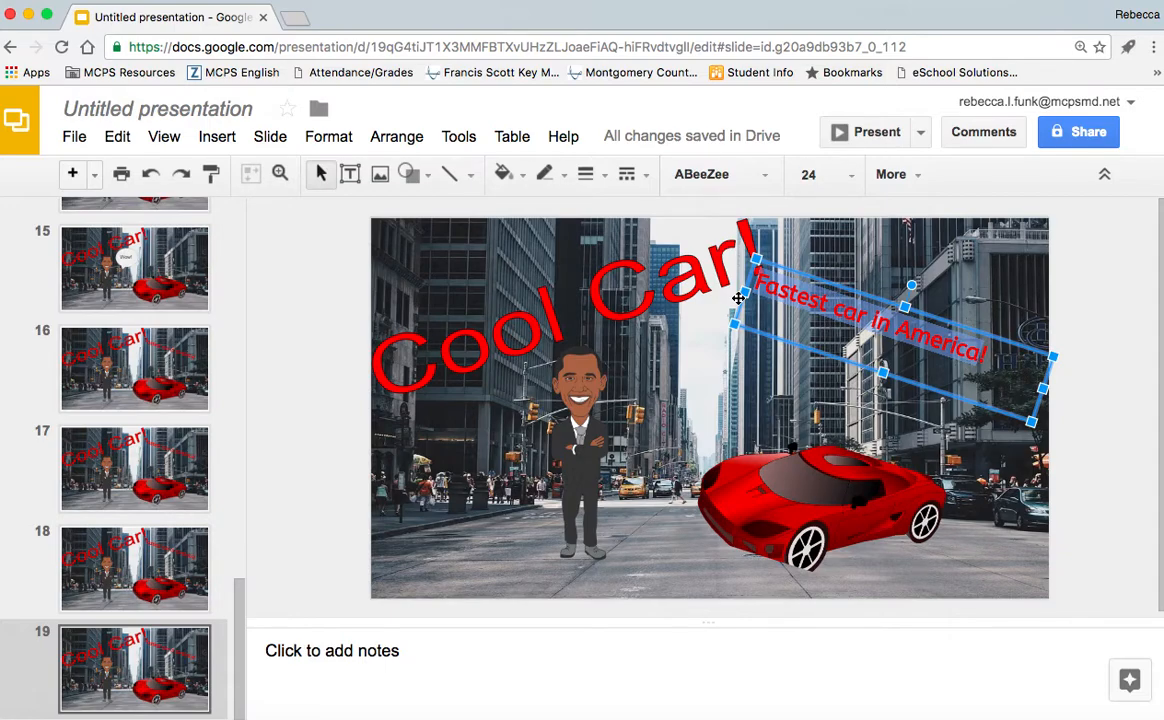
{"action": "type", "text": "Go!"}
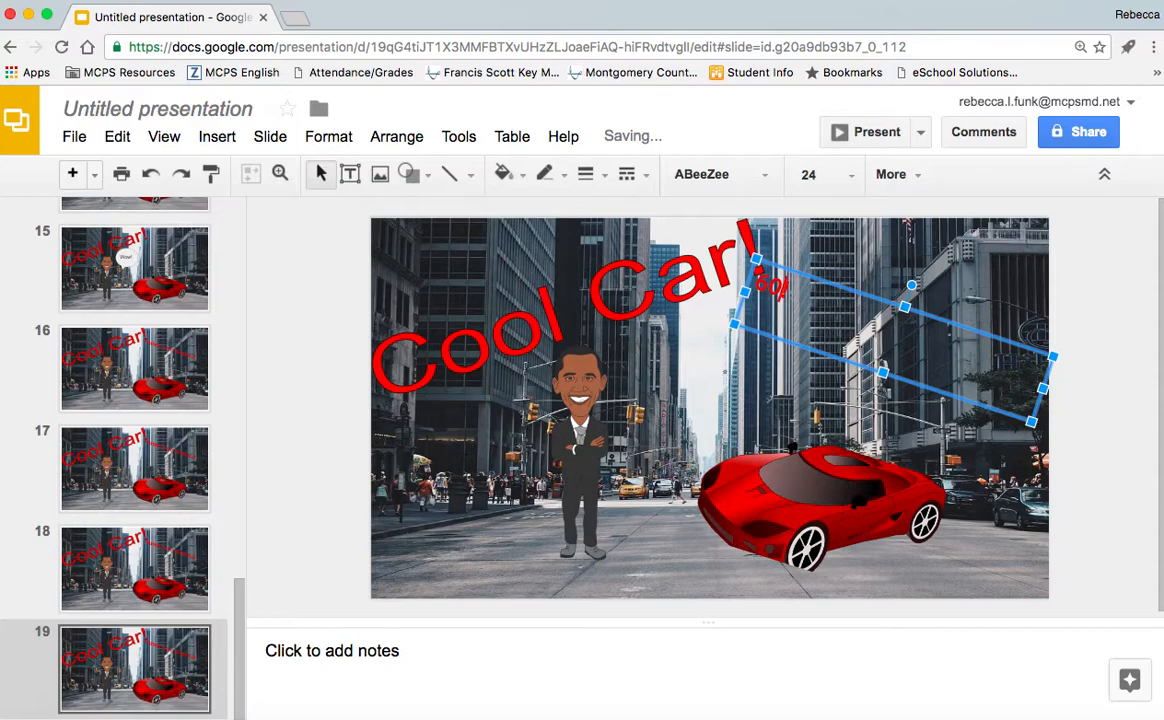
{"action": "type", "text": " miles to the gallon!"}
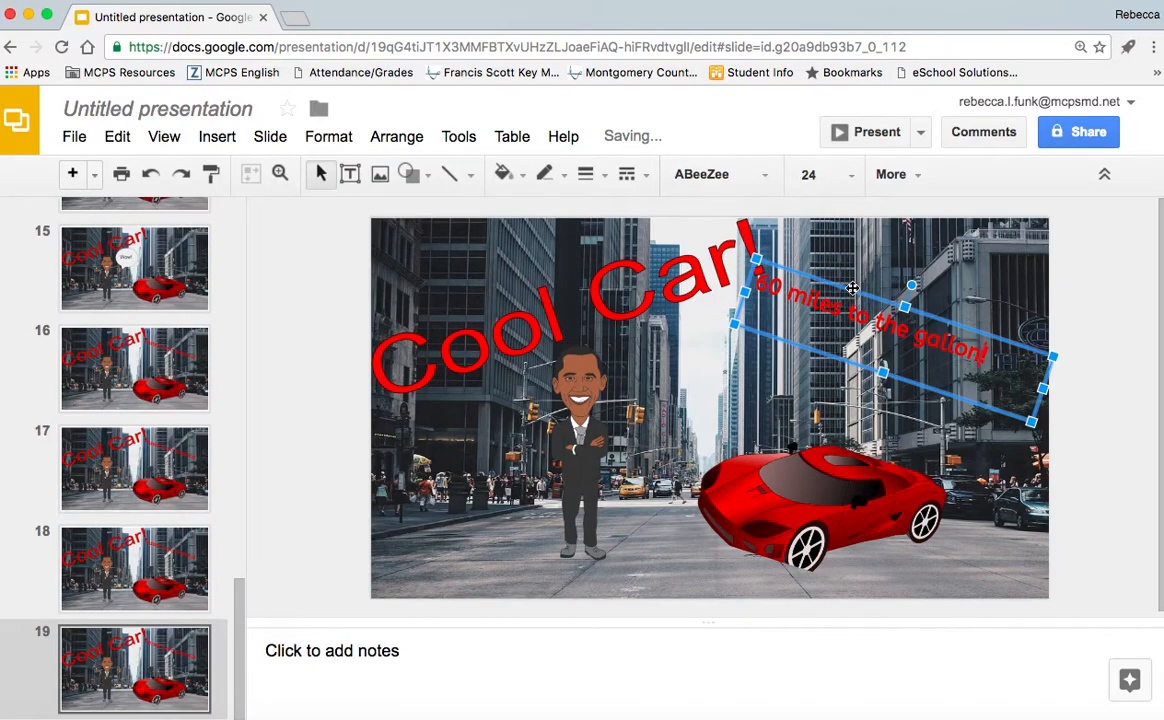
- Set the "60 miles to the gallon!" text on slide 19 to size 36 and deselect it
{"action": "left_click_drag", "start_coordinate": [757, 281], "coordinate": [890, 322]}
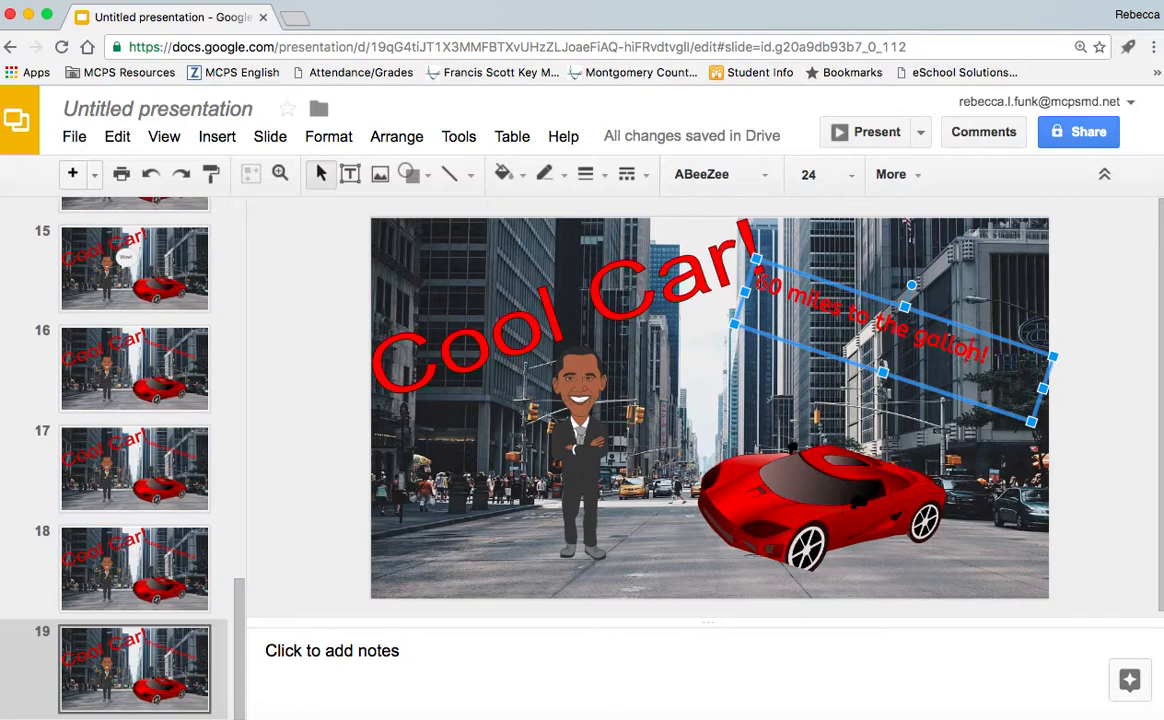
{"action": "left_click", "coordinate": [996, 359]}
{"action": "type", "text": "!"}
{"action": "left_click", "coordinate": [851, 175]}
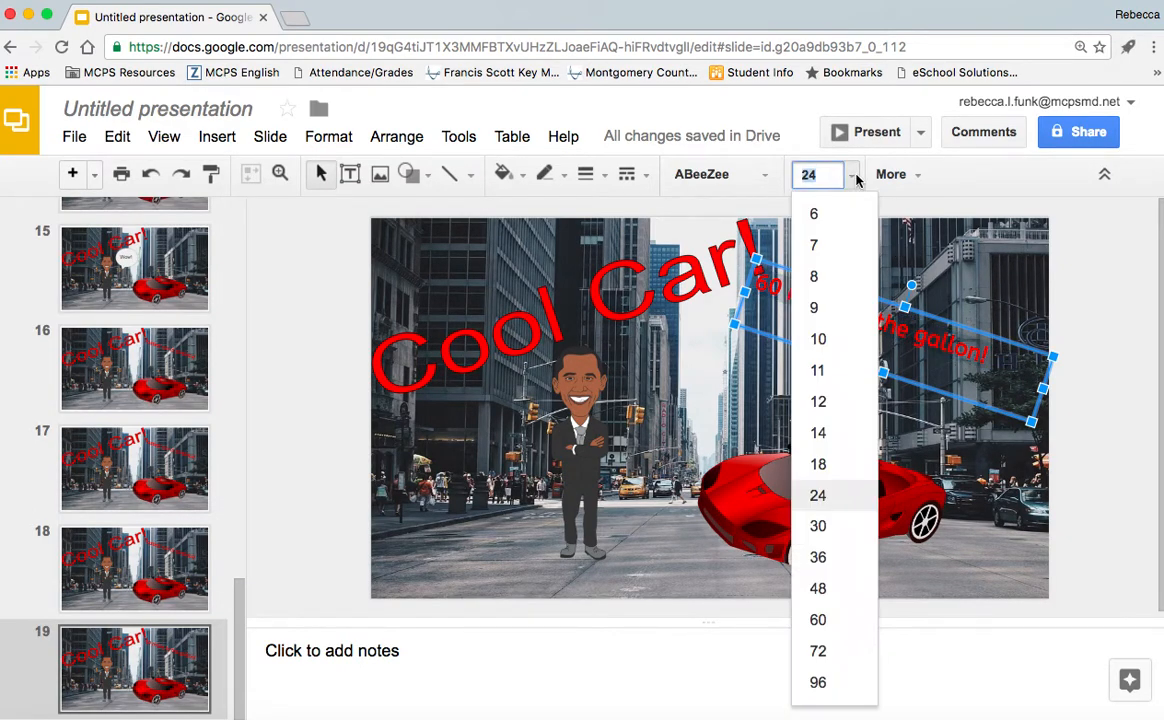
{"action": "left_click", "coordinate": [823, 557]}
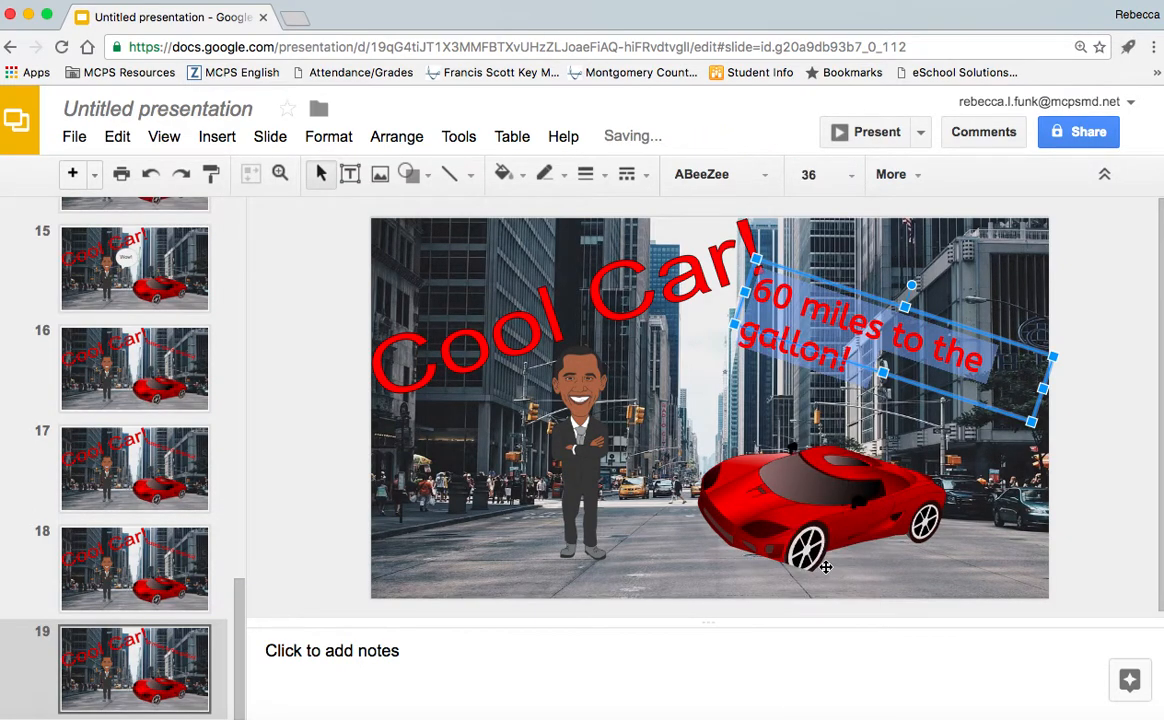
{"action": "left_click", "coordinate": [432, 628]}
{"action": "left_click", "coordinate": [296, 507]}
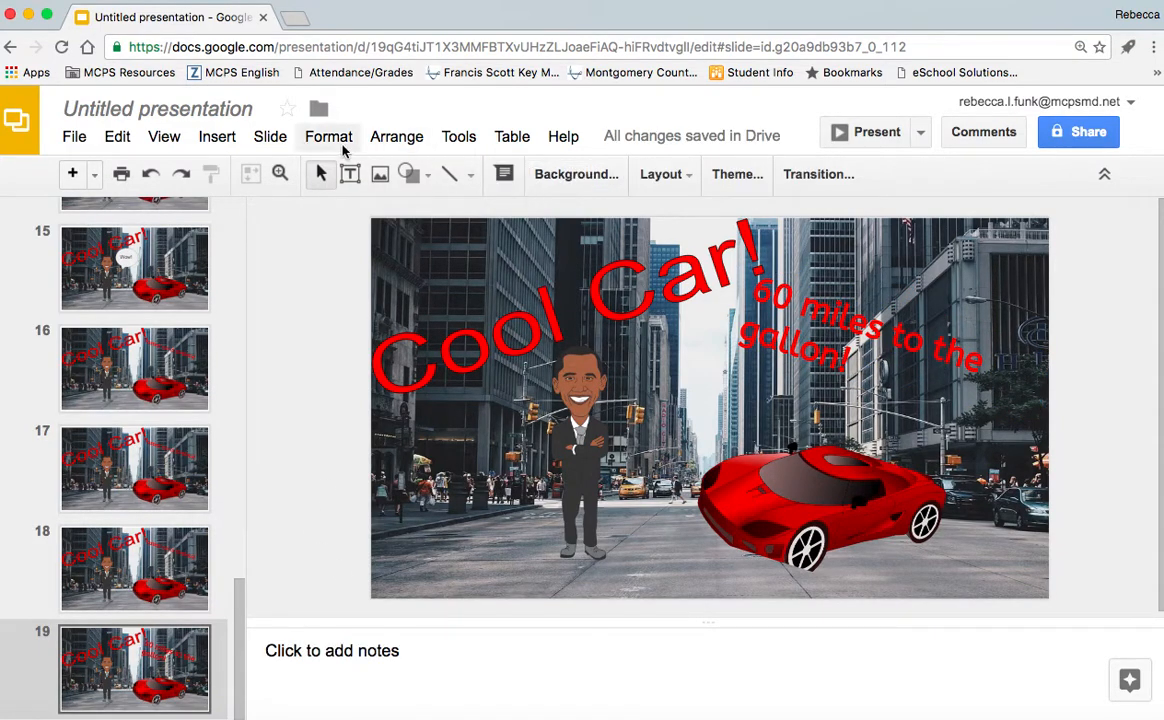
- Duplicate slide 19 three times in a row to create identical slides 20, 21 and 22
{"action": "left_click", "coordinate": [270, 136]}
{"action": "left_click", "coordinate": [286, 208]}
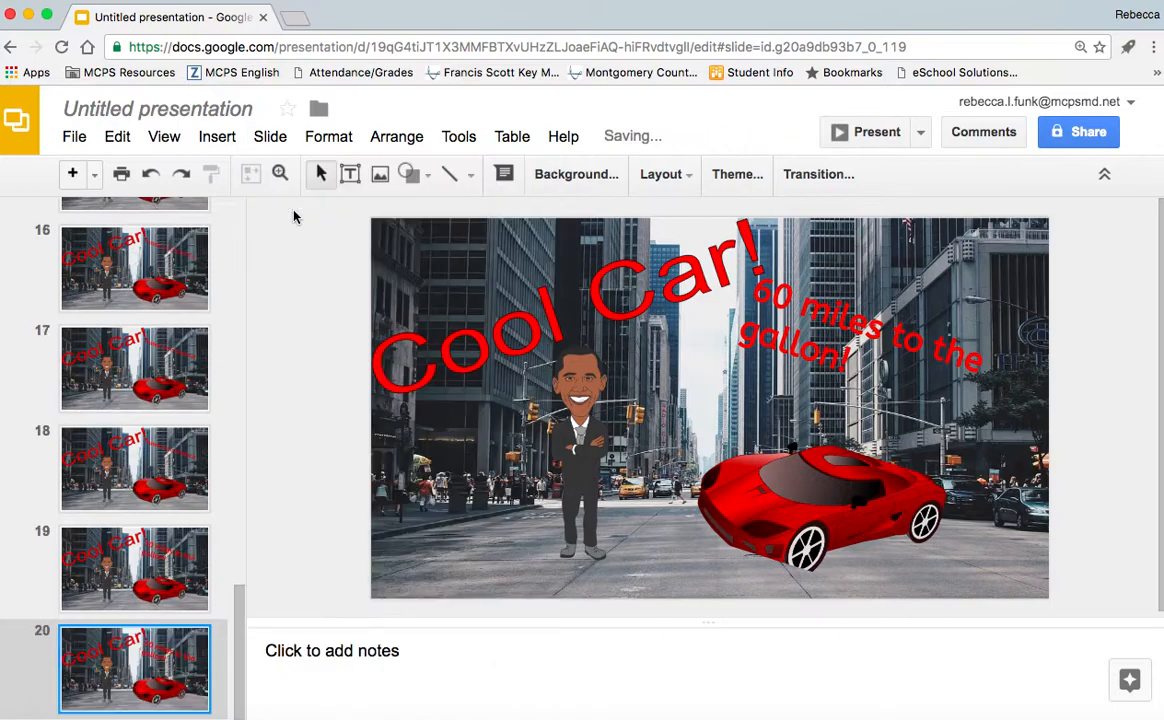
{"action": "left_click", "coordinate": [270, 136]}
{"action": "left_click", "coordinate": [290, 206]}
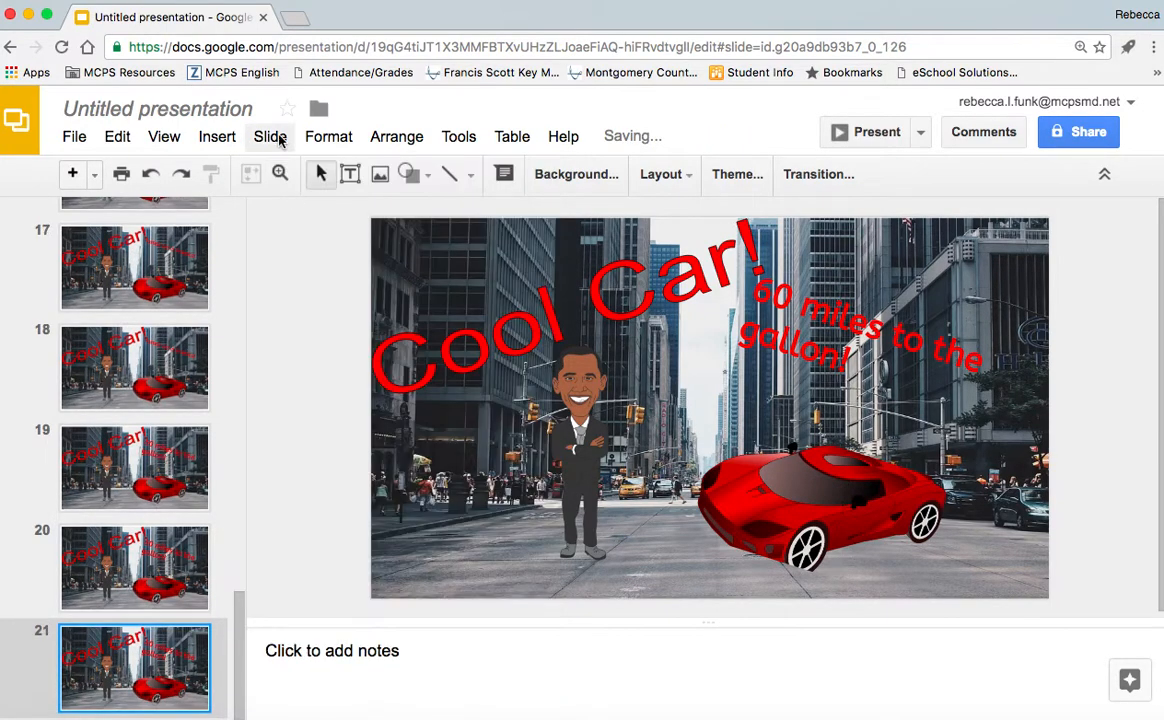
{"action": "left_click", "coordinate": [270, 136]}
{"action": "left_click", "coordinate": [288, 205]}
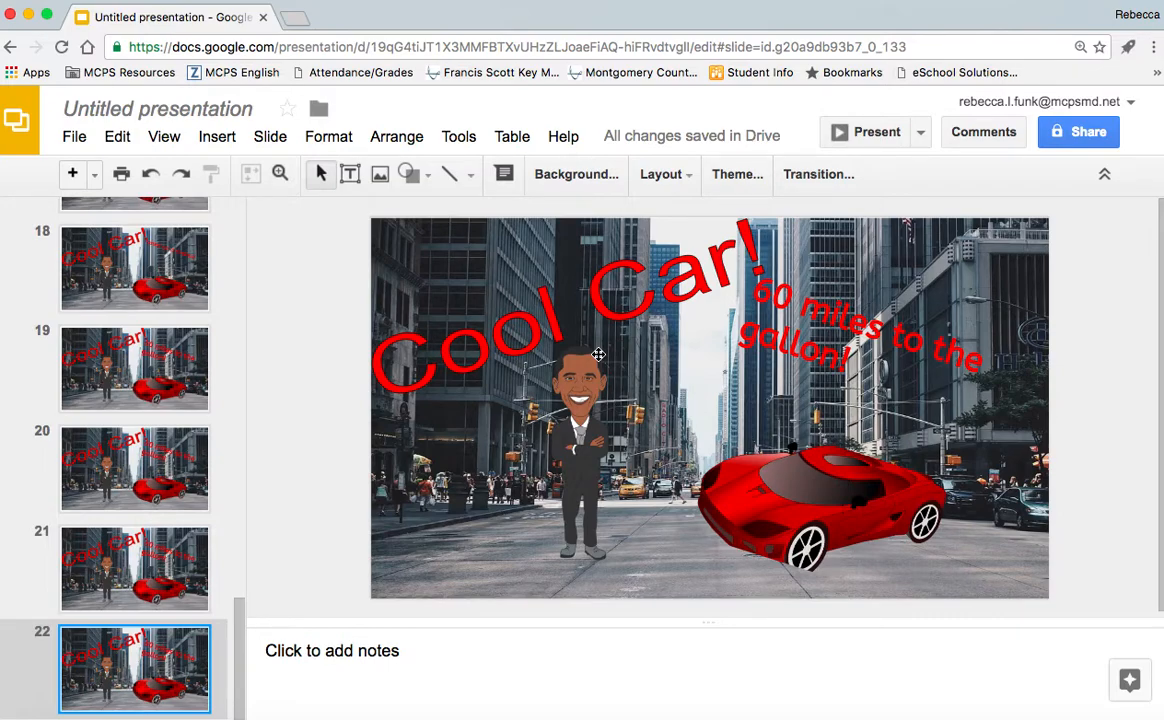
- Delete the "Cool Car!" title and the "60 miles to the gallon!" slogan from slide 22
{"action": "left_click", "coordinate": [568, 287]}
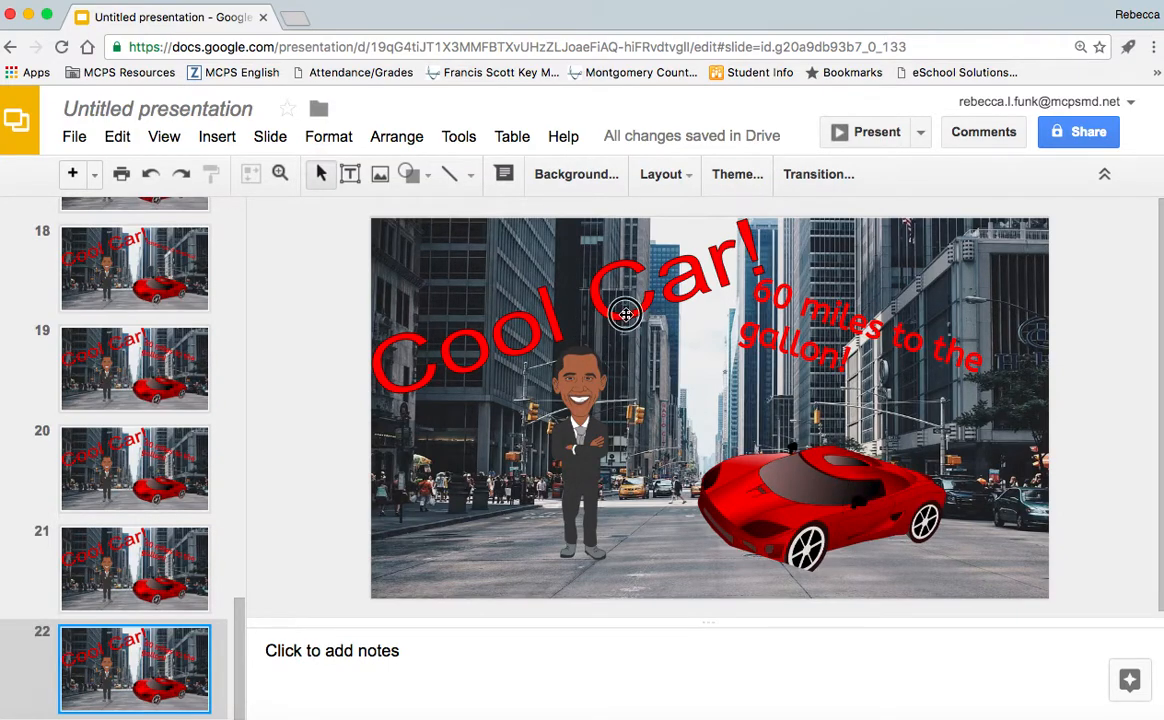
{"action": "key", "text": "Delete"}
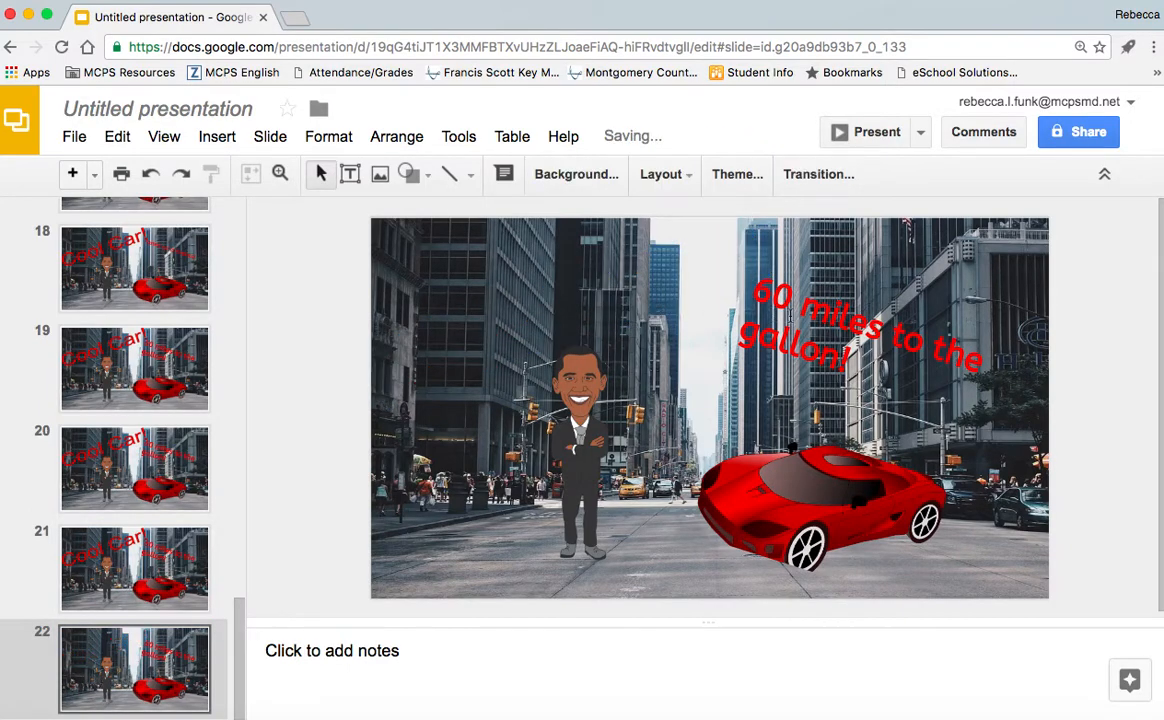
{"action": "left_click", "coordinate": [755, 295]}
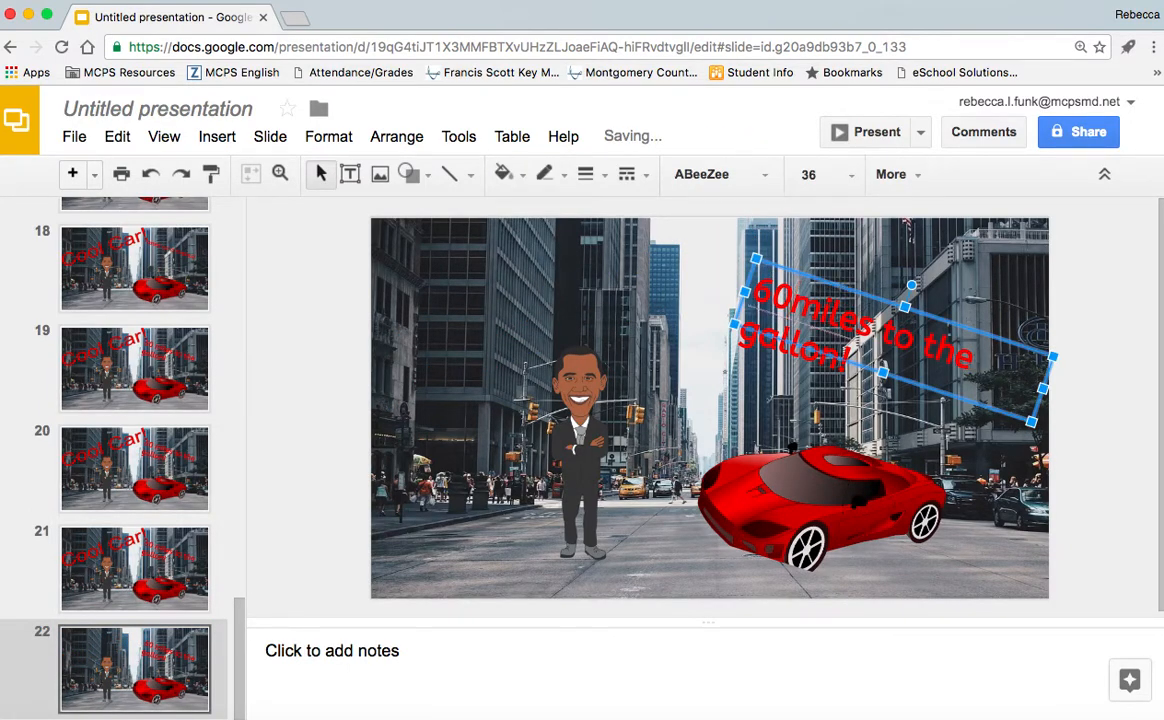
{"action": "key", "text": "Delete"}
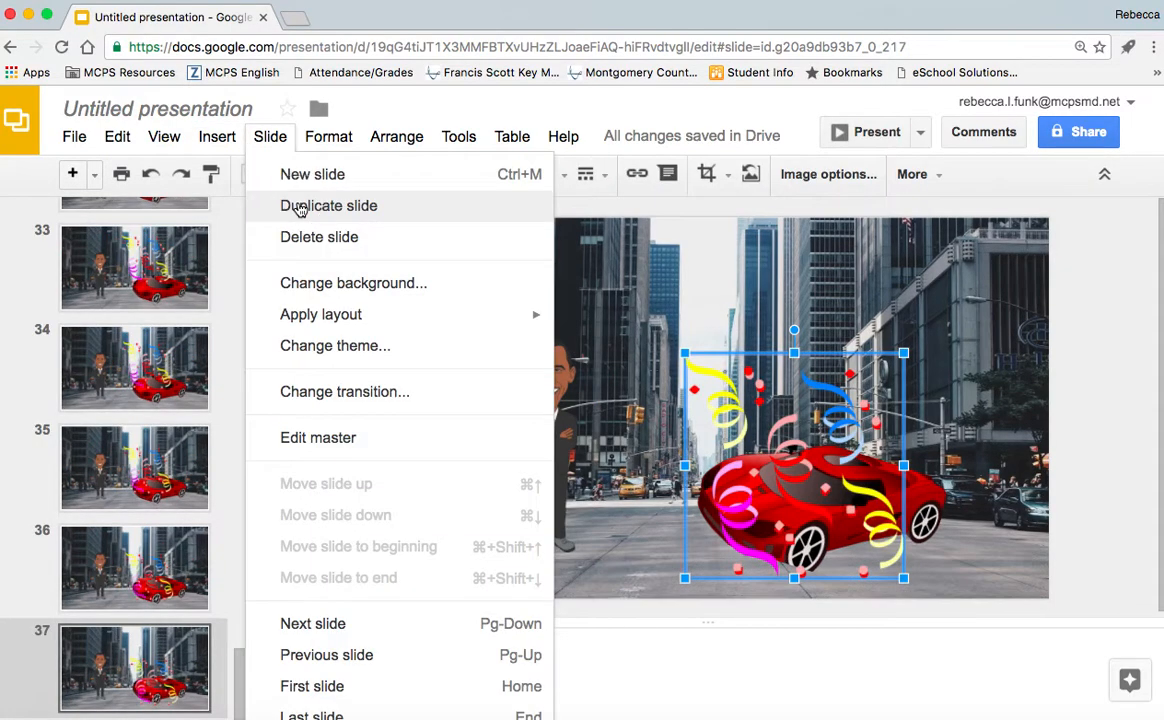
- Duplicate slide 37 and delete the confetti image over the car on the new slide 38
{"action": "left_click", "coordinate": [327, 203]}
{"action": "left_click", "coordinate": [781, 422]}
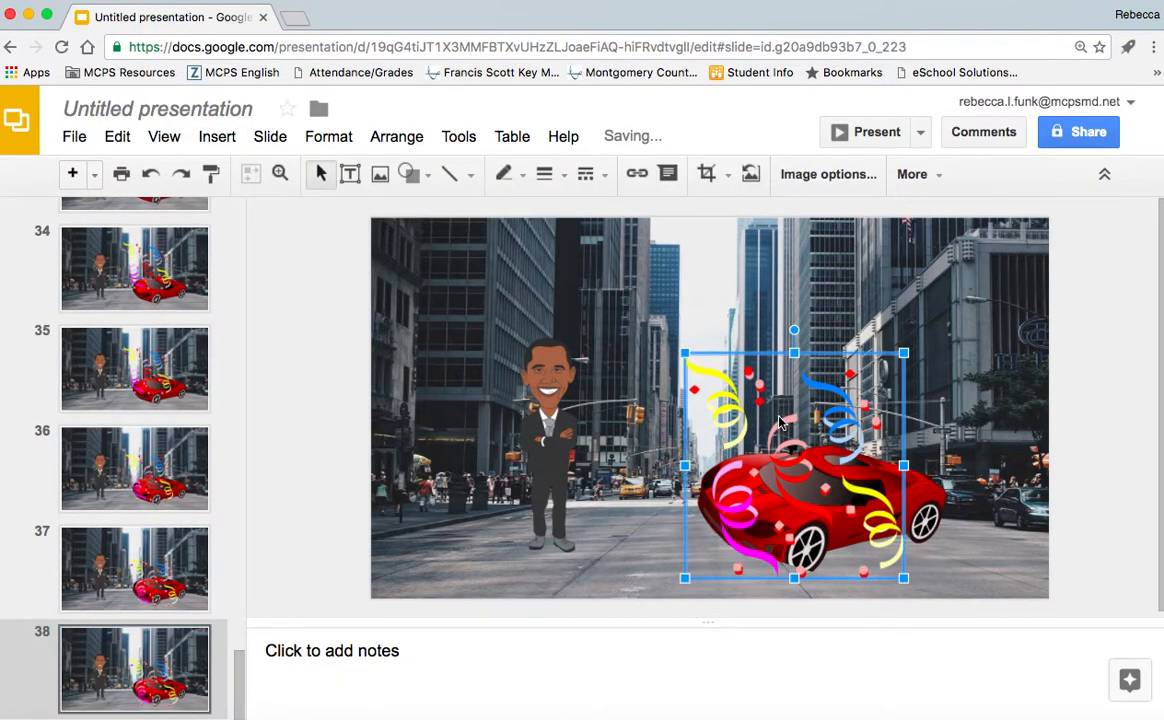
{"action": "key", "text": "Delete"}
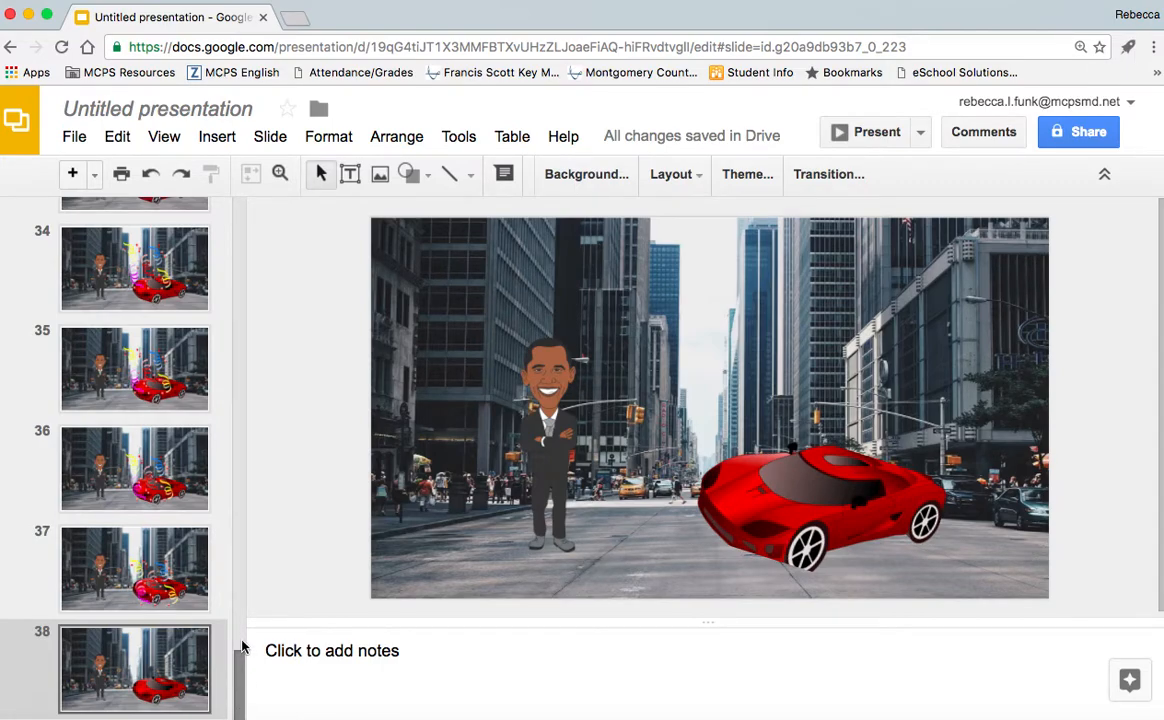
- Rename the presentation with the author's surname followed by "- Advertising Summative"
{"action": "left_click", "coordinate": [98, 114]}
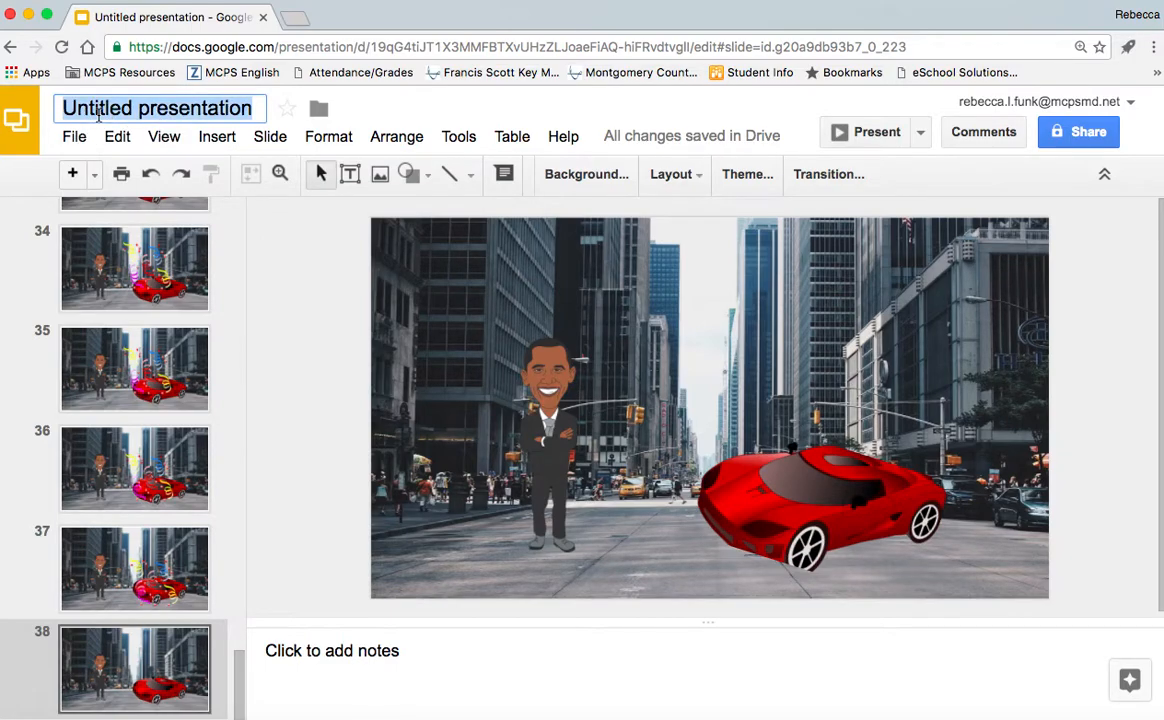
{"action": "type", "text": "Funk -"}
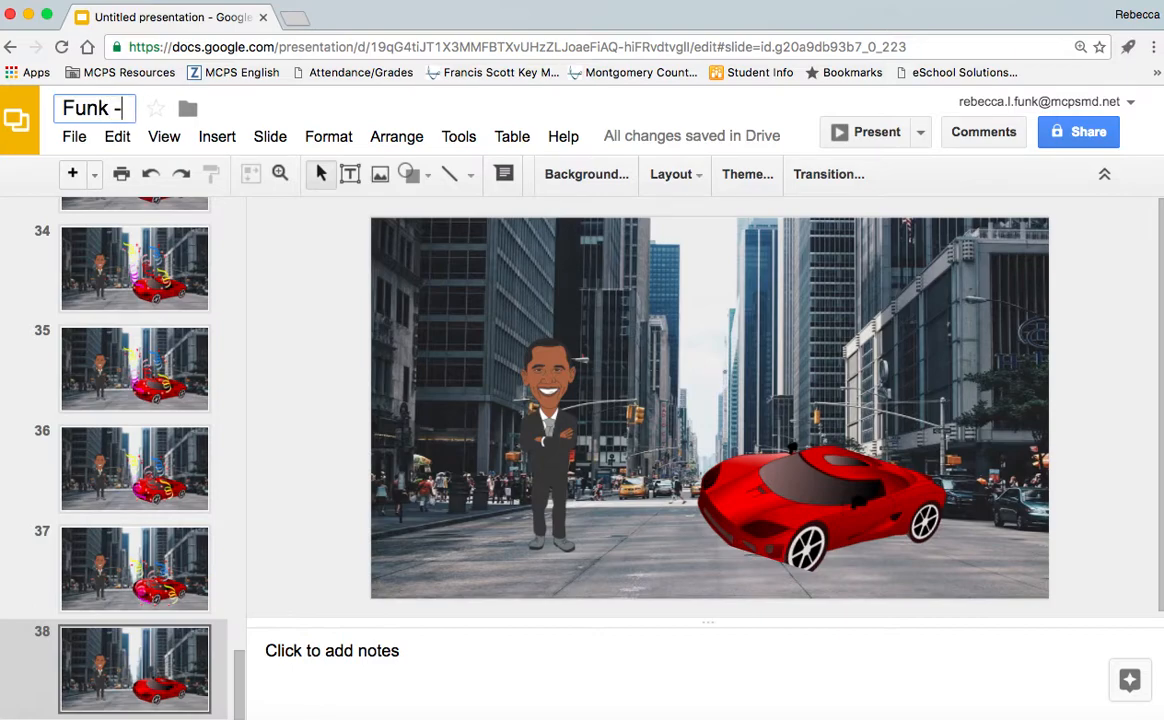
{"action": "type", "text": " Advertising"}
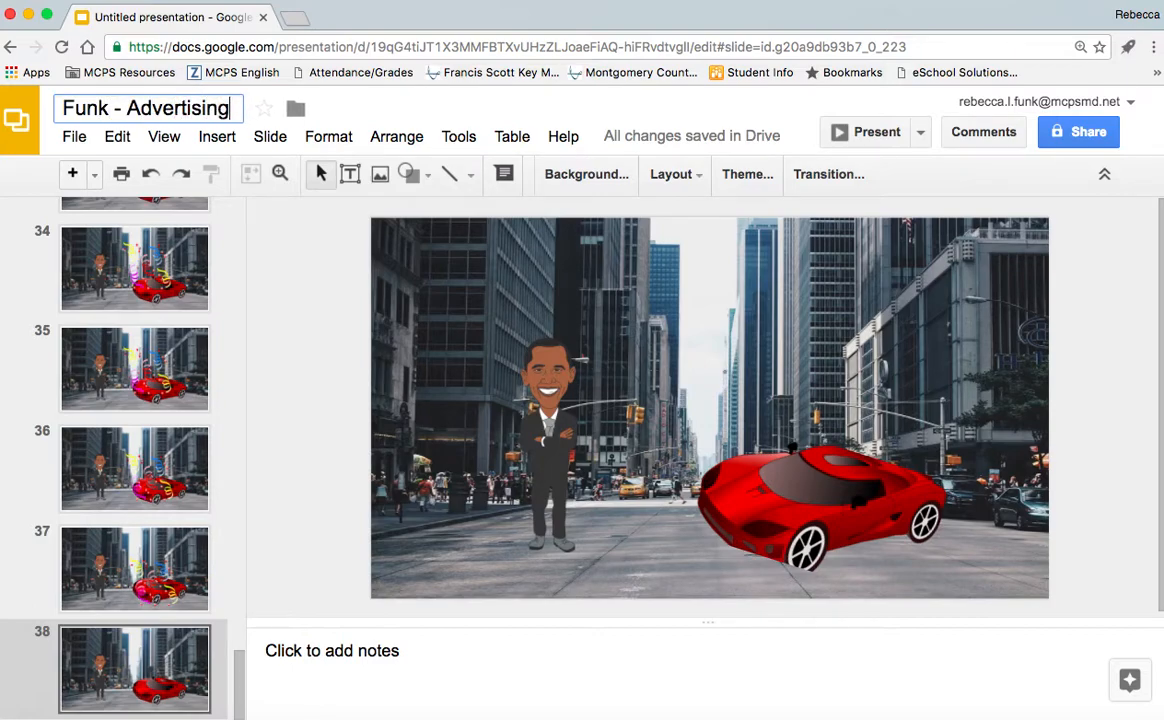
{"action": "type", "text": " Summative"}
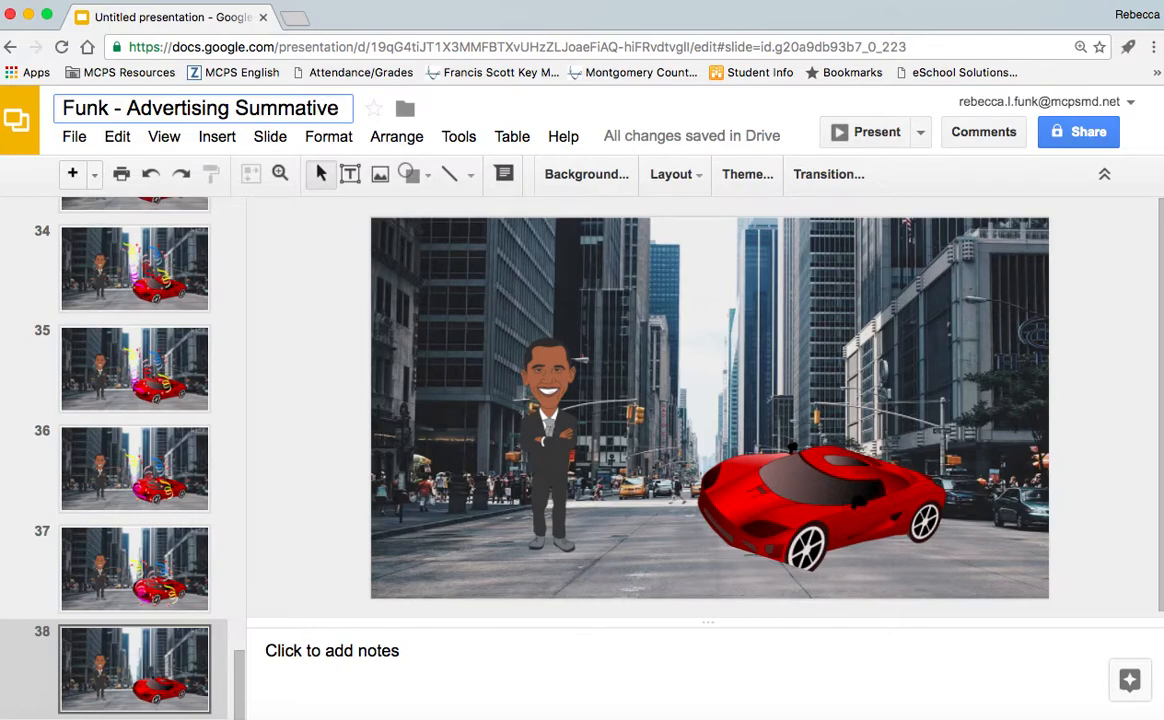
- Publish the presentation to the web, auto-advancing slides every second and starting the slideshow as soon as the player loads
{"action": "left_click", "coordinate": [75, 137]}
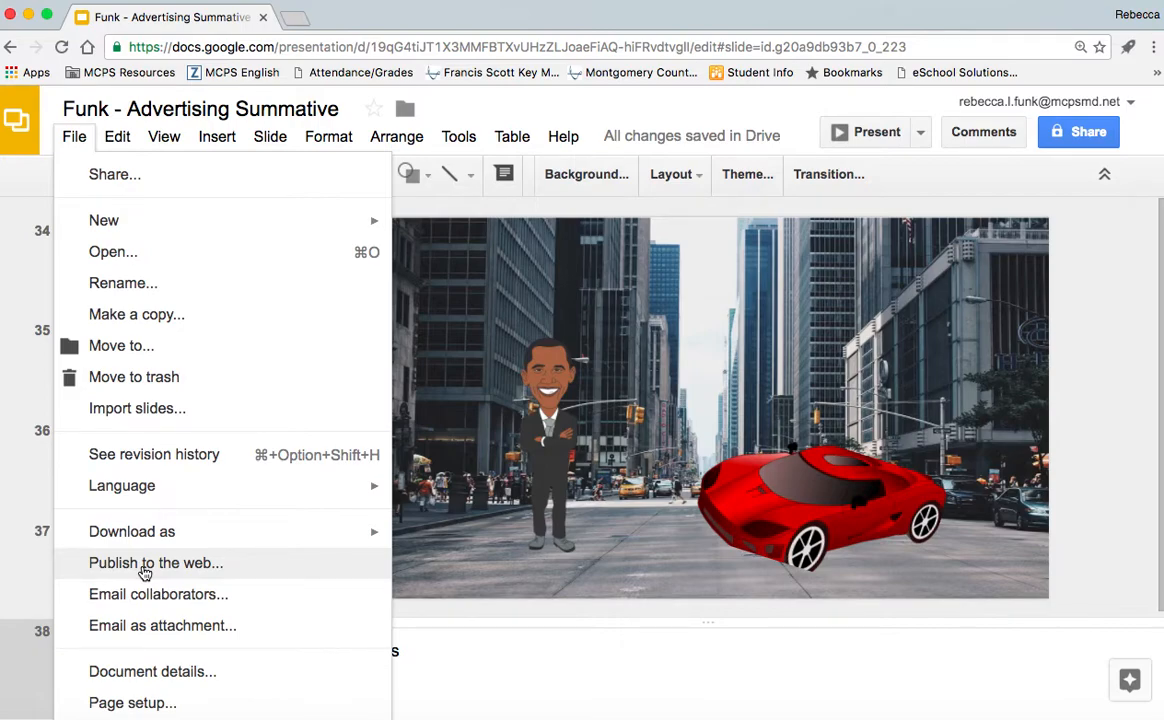
{"action": "left_click", "coordinate": [144, 565]}
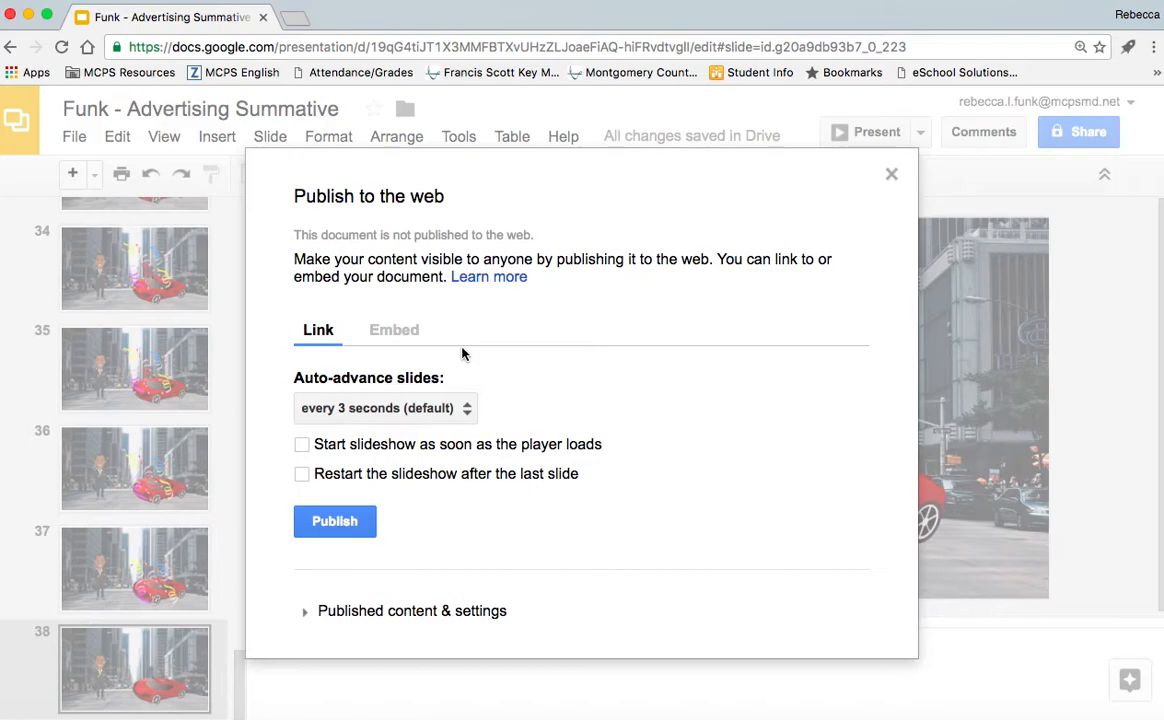
{"action": "left_click", "coordinate": [407, 416]}
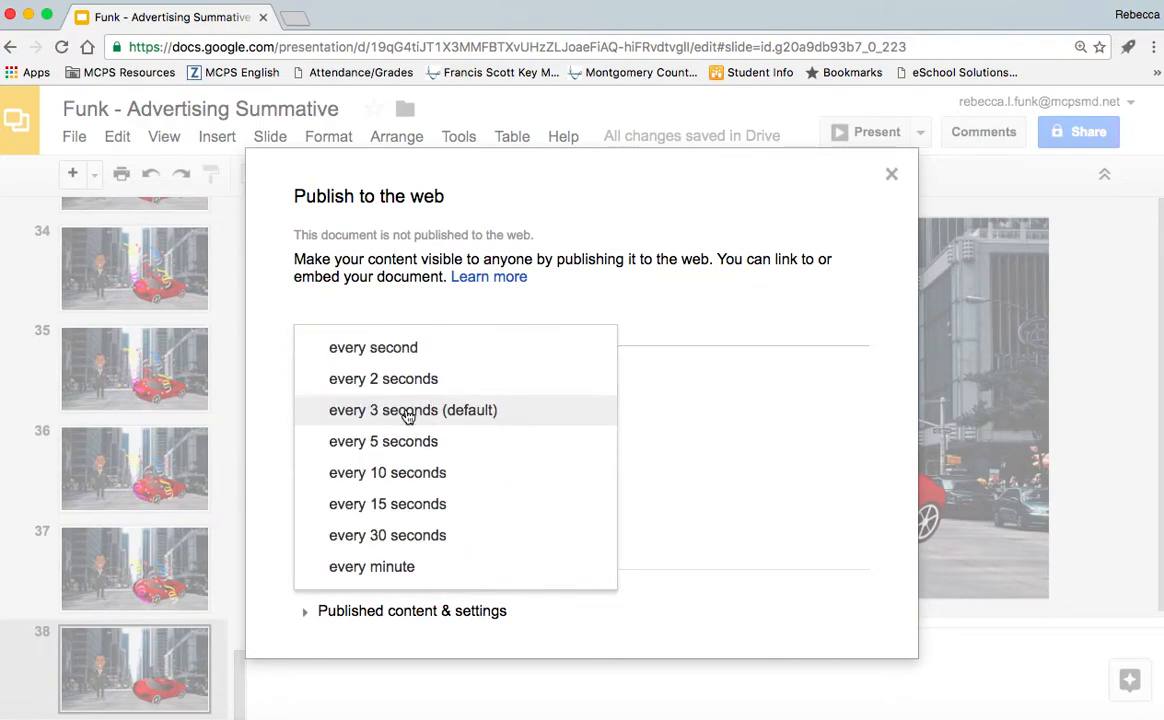
{"action": "left_click", "coordinate": [400, 349]}
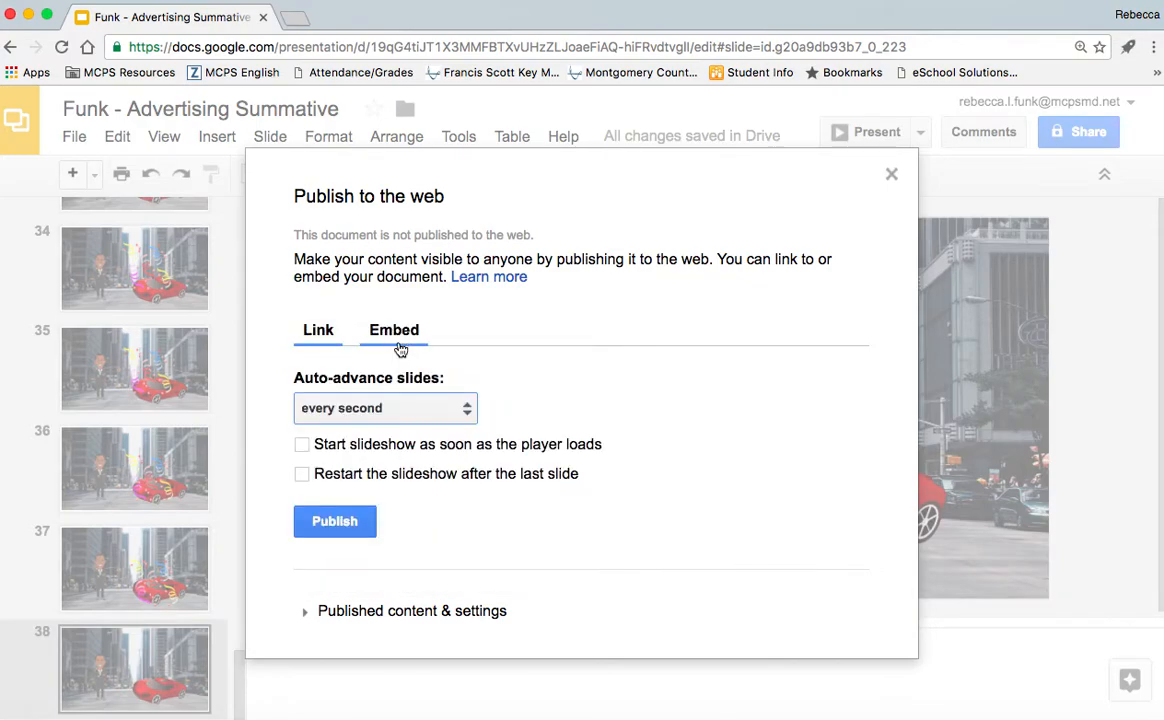
{"action": "left_click", "coordinate": [301, 444]}
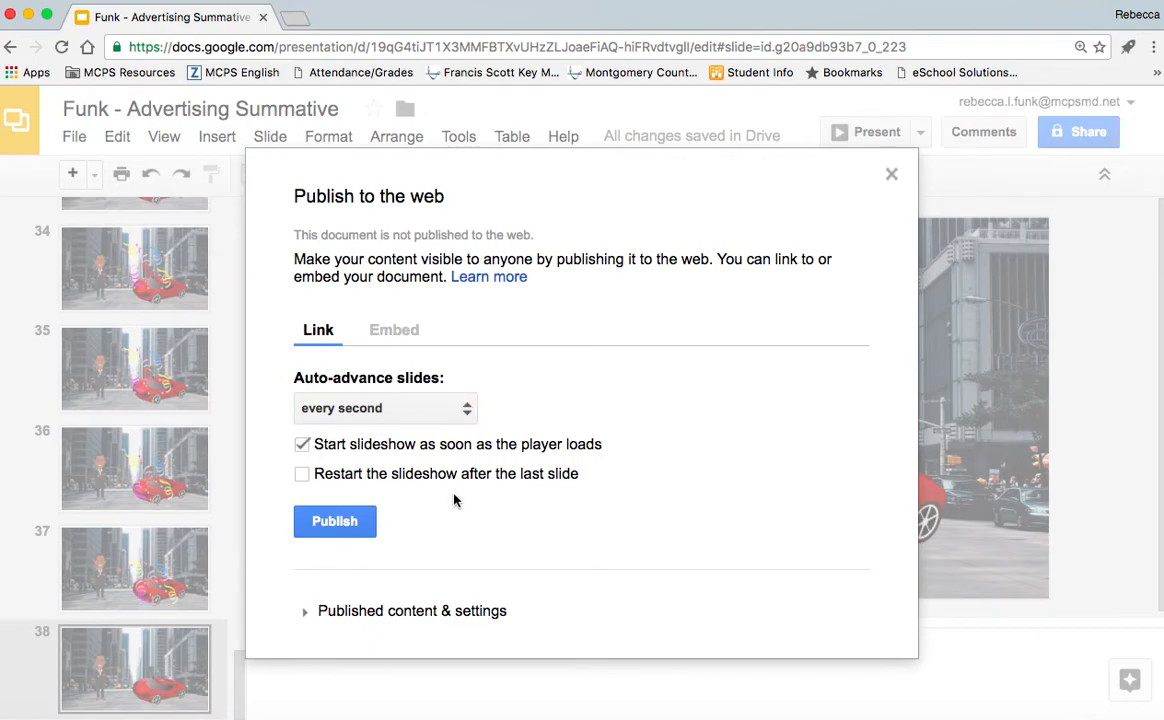
{"action": "left_click", "coordinate": [346, 526]}
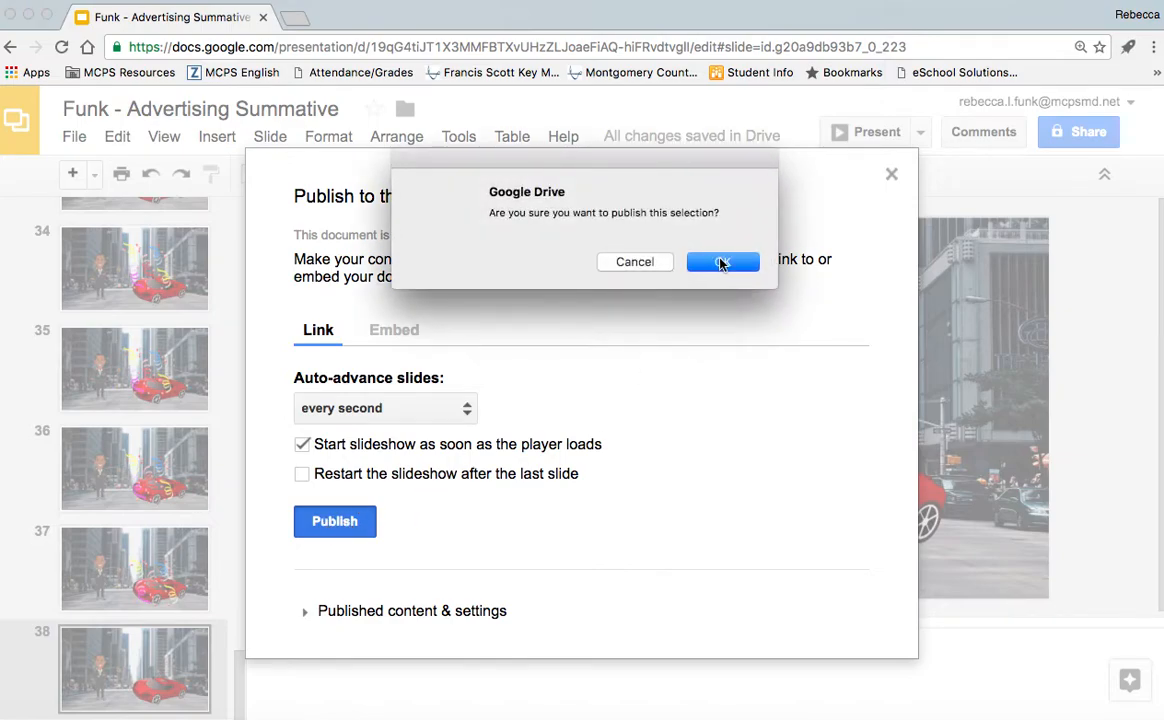
{"action": "left_click", "coordinate": [723, 262]}
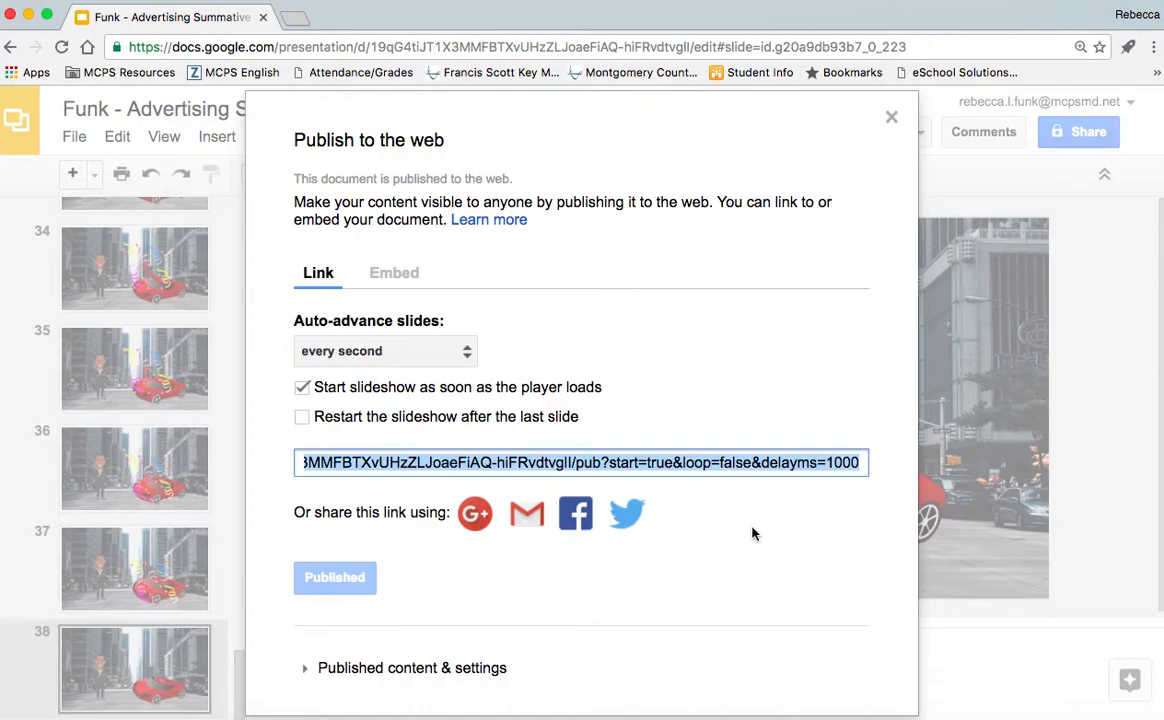
{"action": "left_click", "coordinate": [891, 121]}
- Open the published presentation link in a new browser tab to play the animation
{"action": "left_click", "coordinate": [296, 19]}
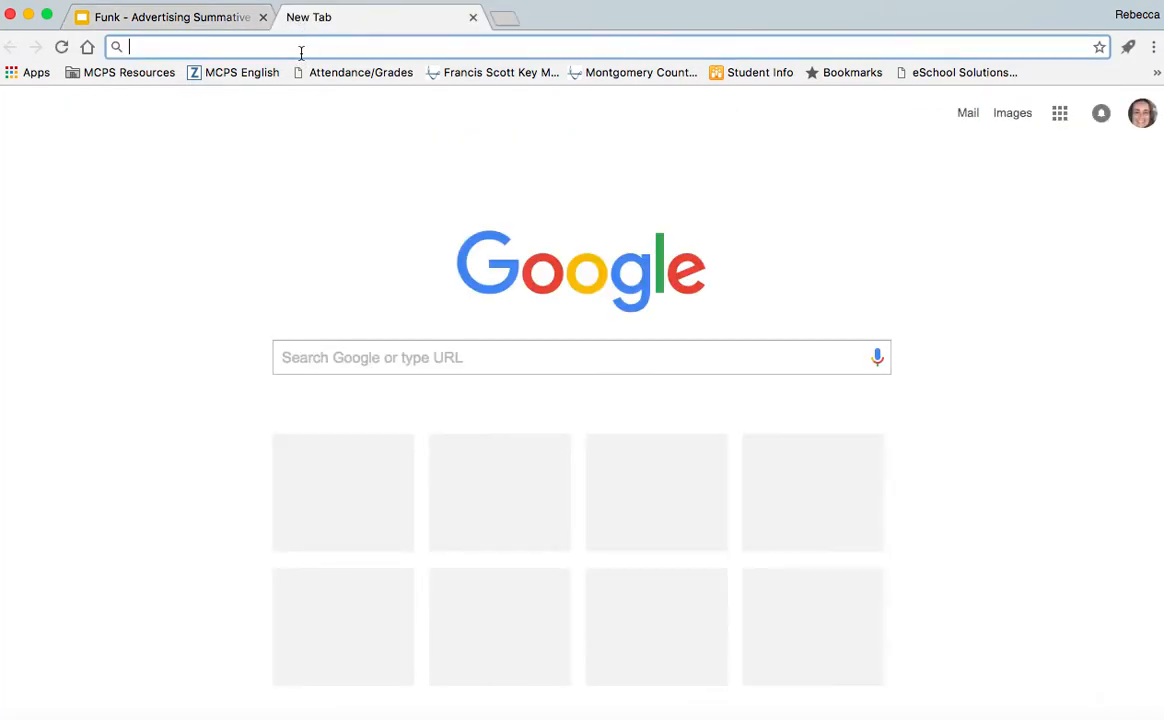
{"action": "type", "text": "https://docs.google.com/presentation/d/19qG4tiJT1X3MMFBTXvUHzZLJoaeFiAQ-hiFRvdtvgll/pub?start=true&loop=false&delayms=1000"}
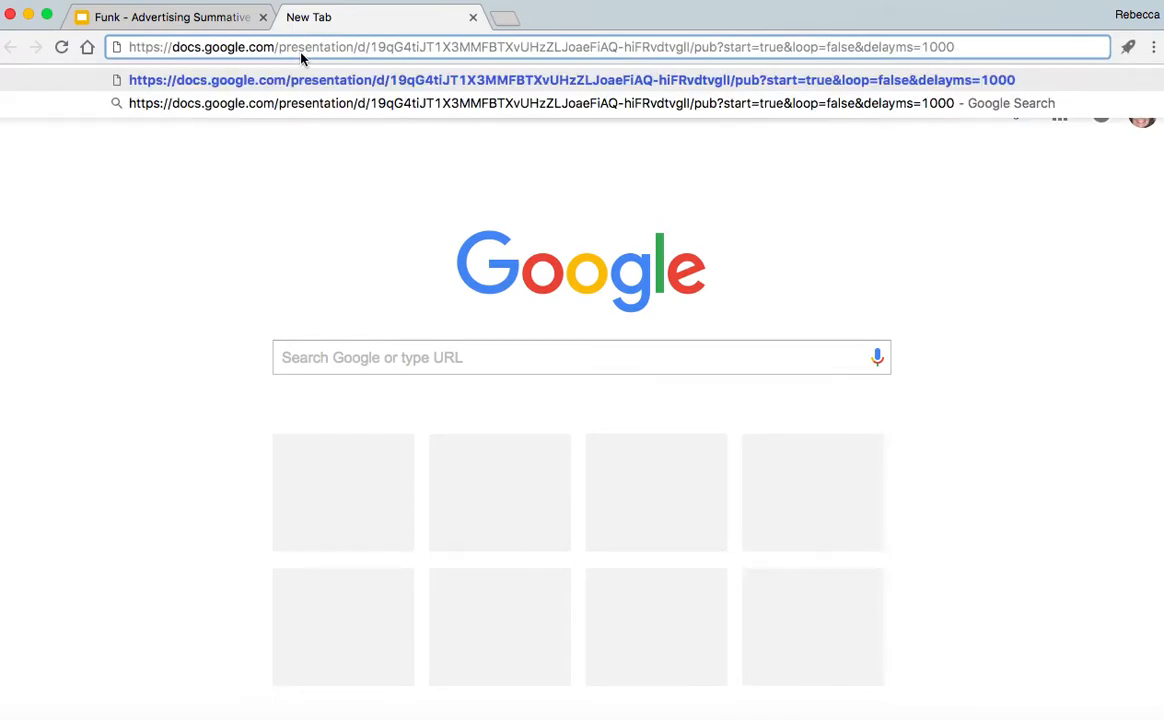
{"action": "key", "text": "Return"}
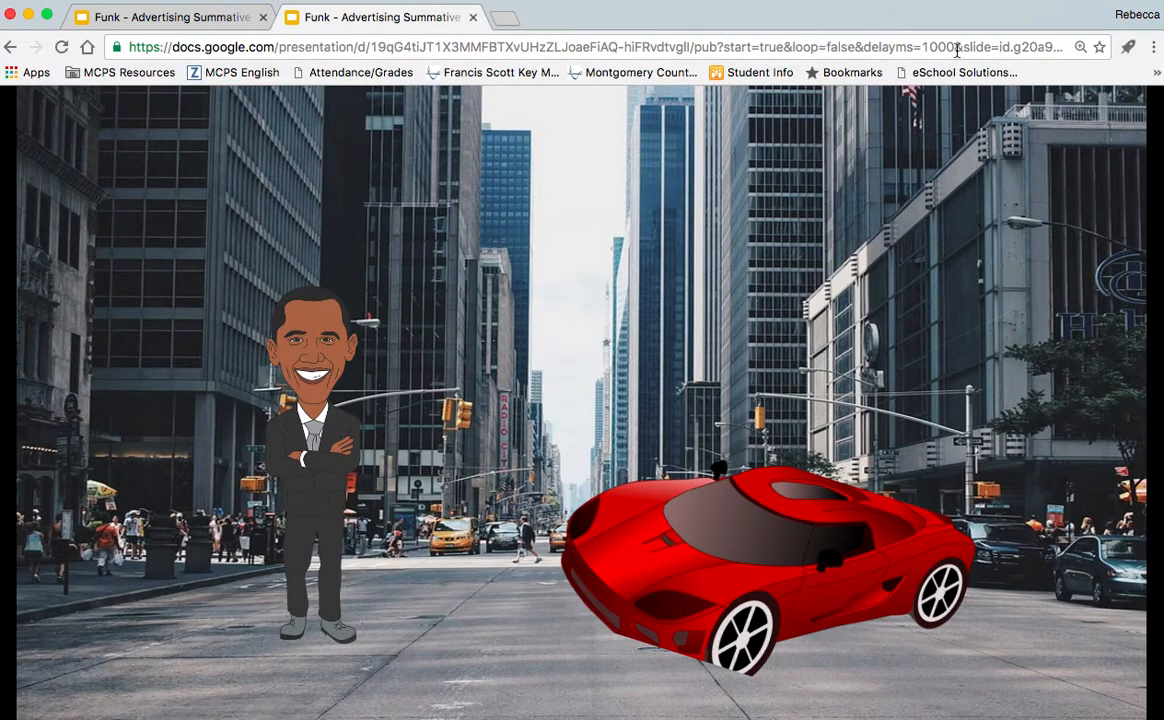
- Change the delayms value in the published presentation's link to 500 and reload it to play the animation faster
{"action": "left_click", "coordinate": [943, 47]}
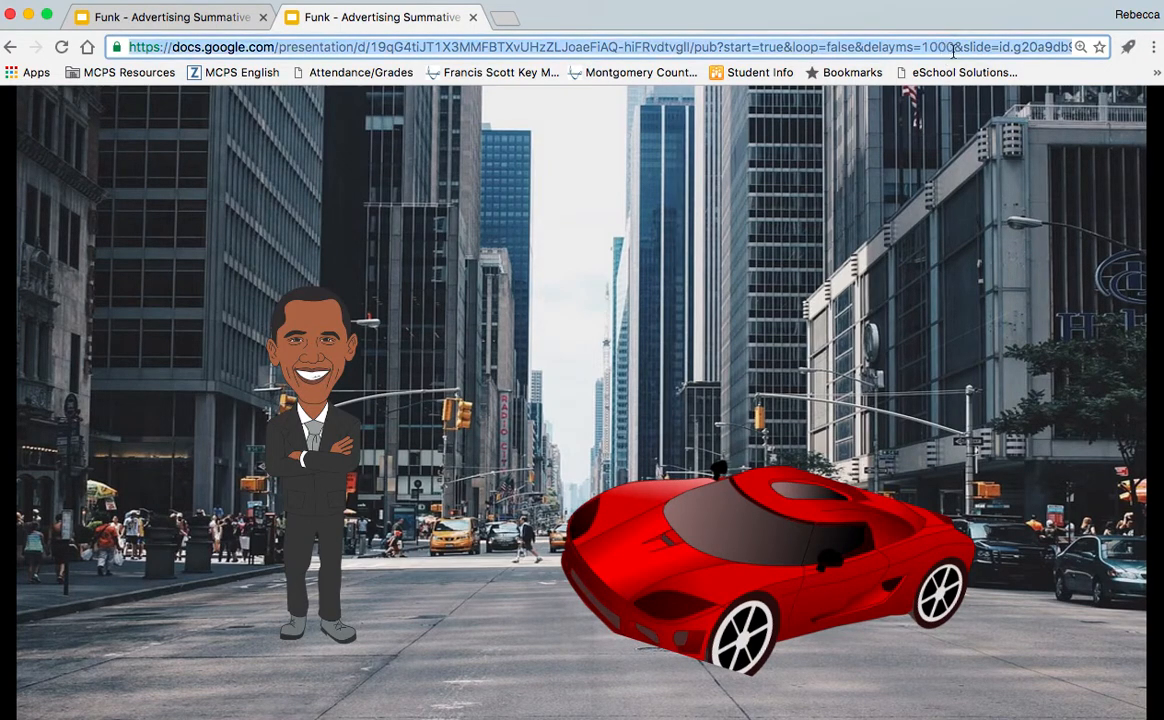
{"action": "left_click", "coordinate": [940, 47]}
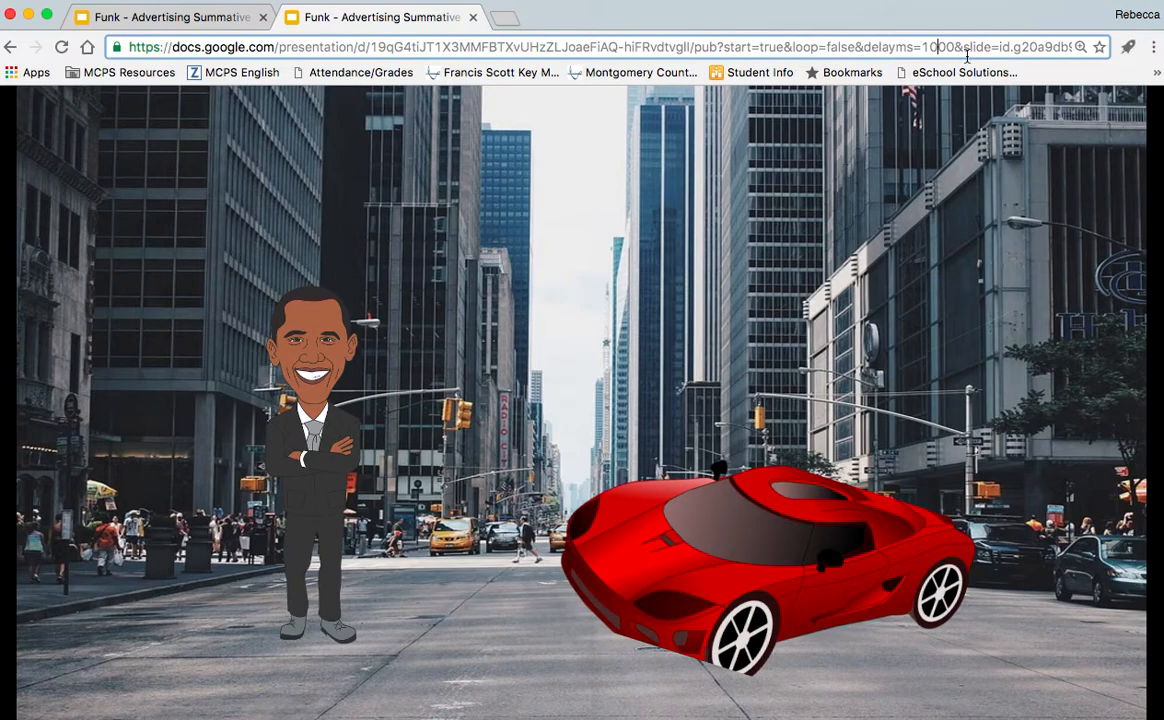
{"action": "key", "text": "BackSpace"}
{"action": "key", "text": "BackSpace"}
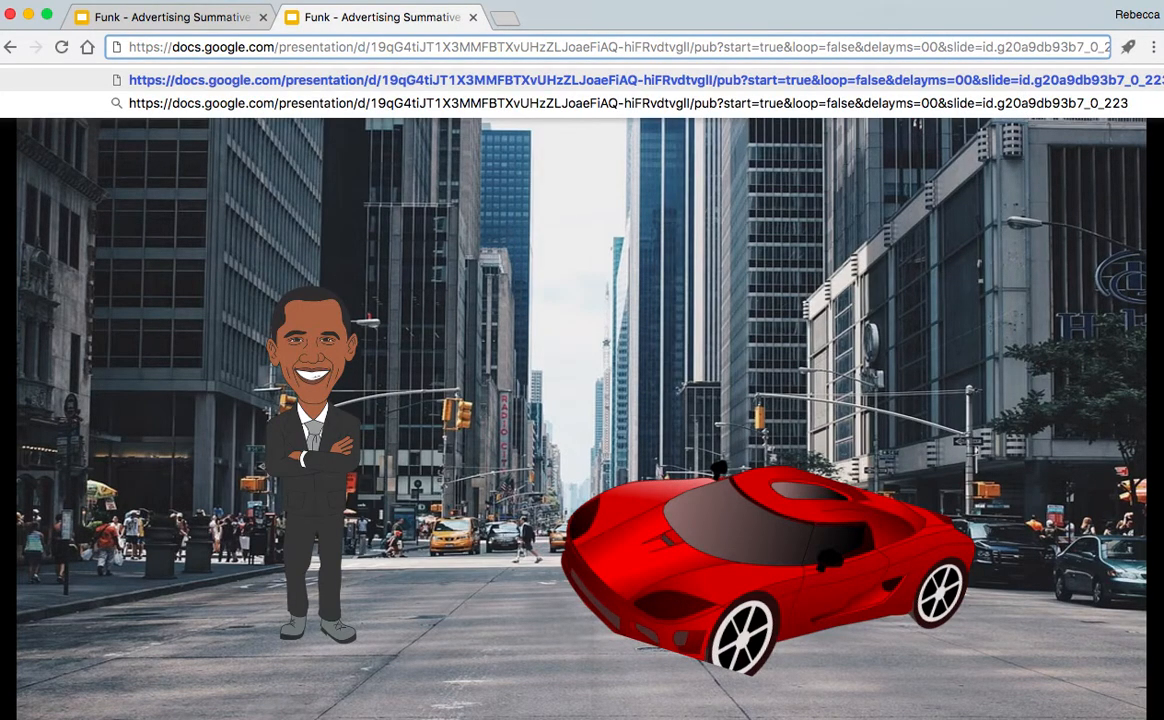
{"action": "type", "text": "5"}
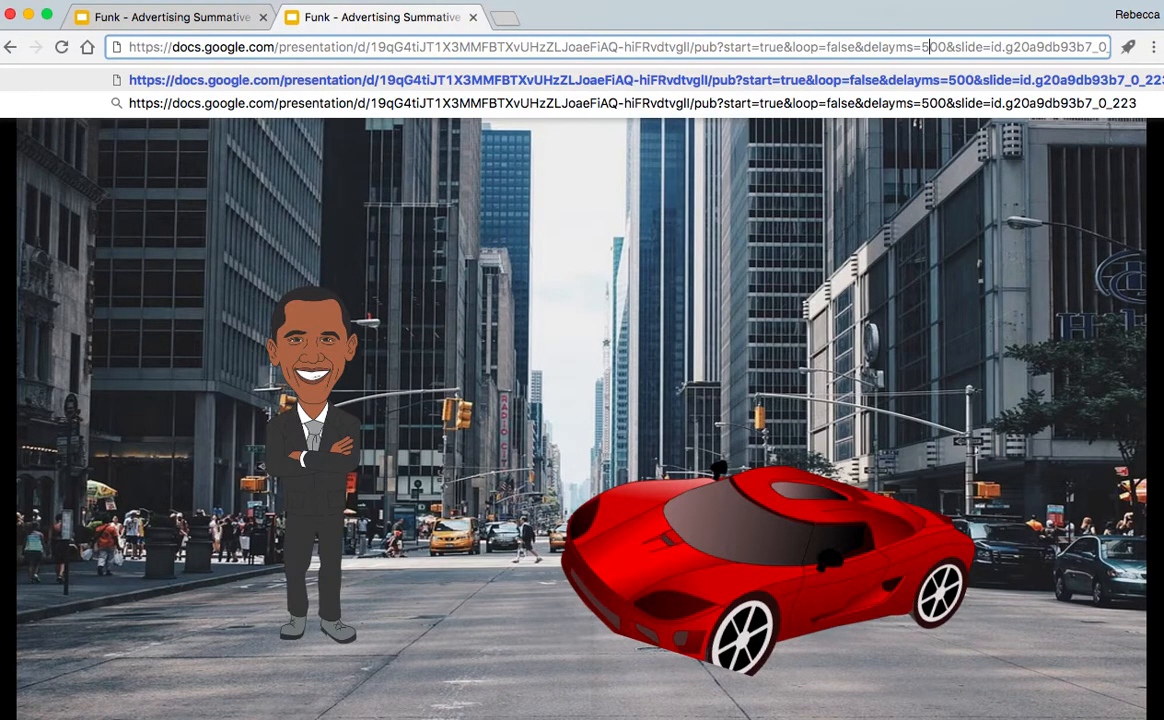
{"action": "key", "text": "Return"}
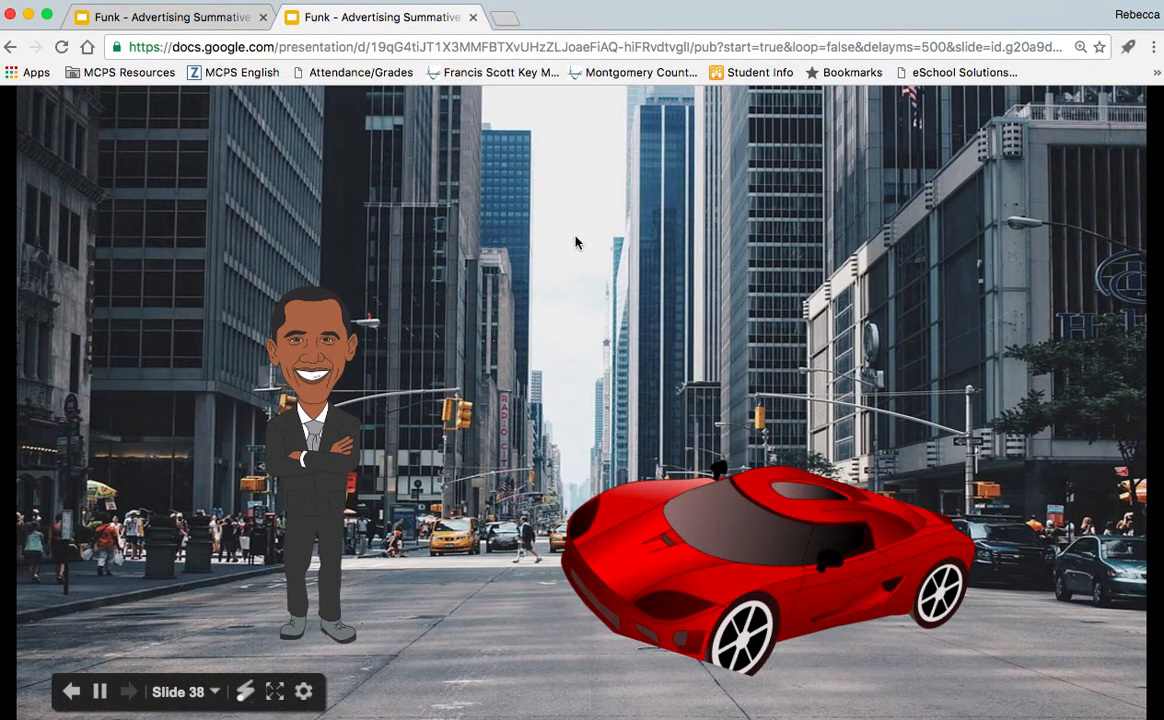
- Reduce the delayms value in the published link to 300 and replay the animation
{"action": "left_click", "coordinate": [929, 46]}
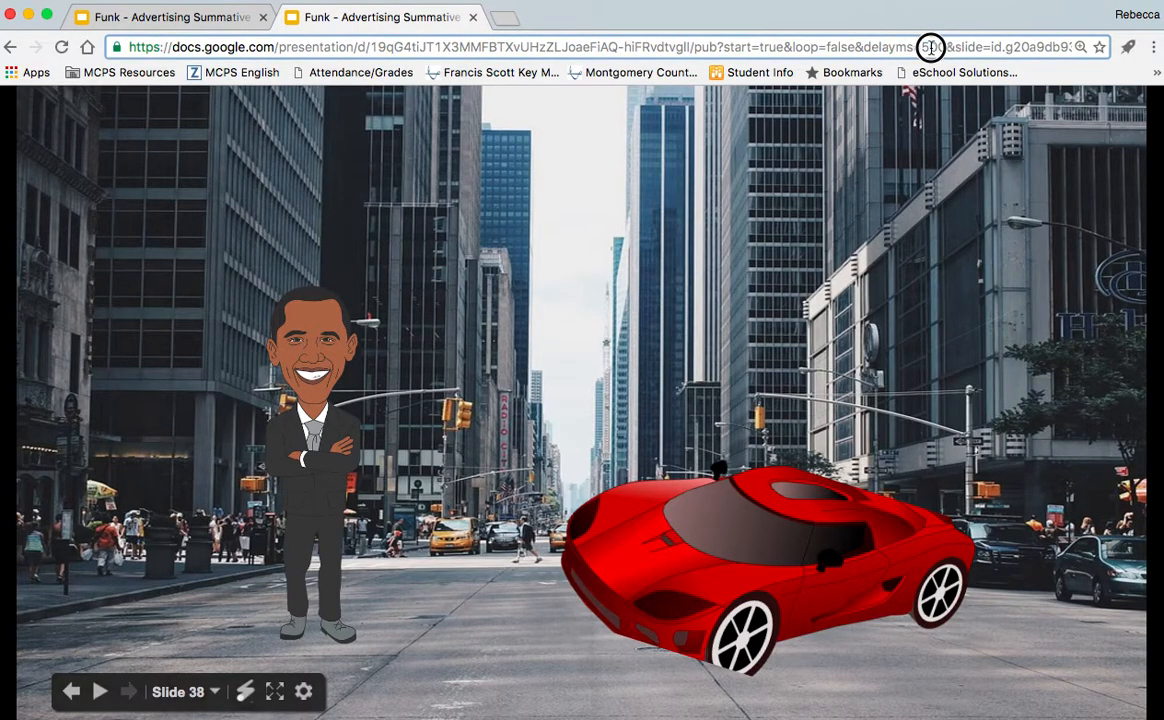
{"action": "left_click", "coordinate": [929, 46]}
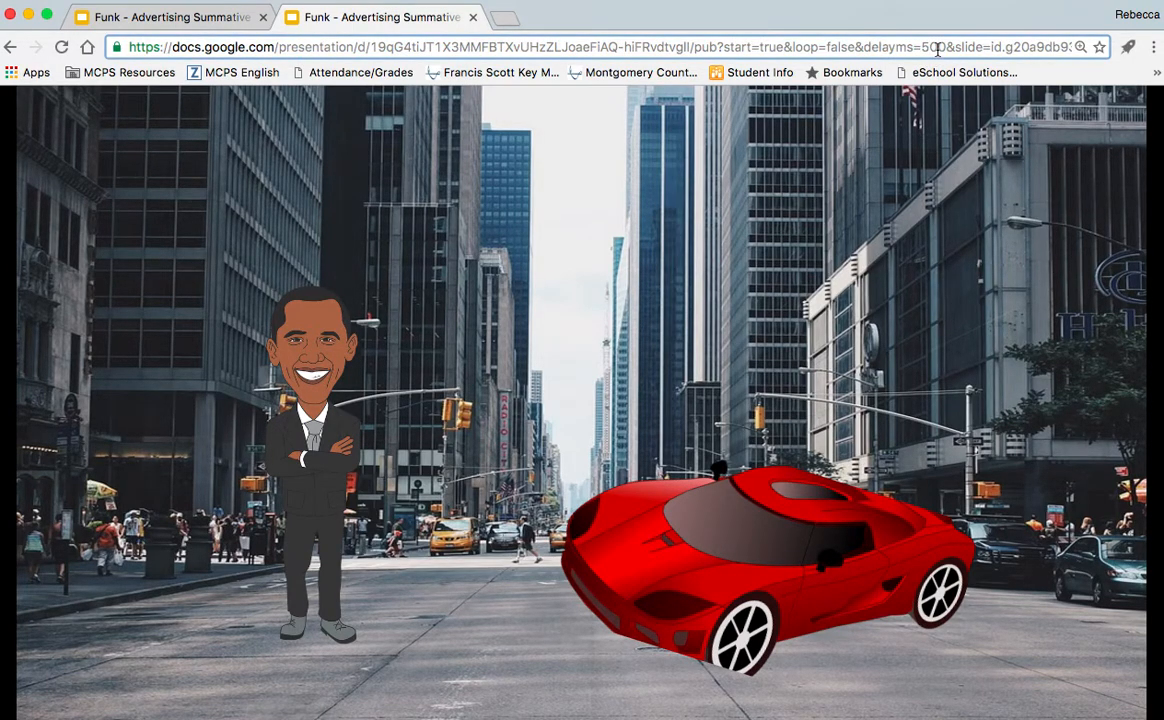
{"action": "key", "text": "BackSpace"}
{"action": "type", "text": "3"}
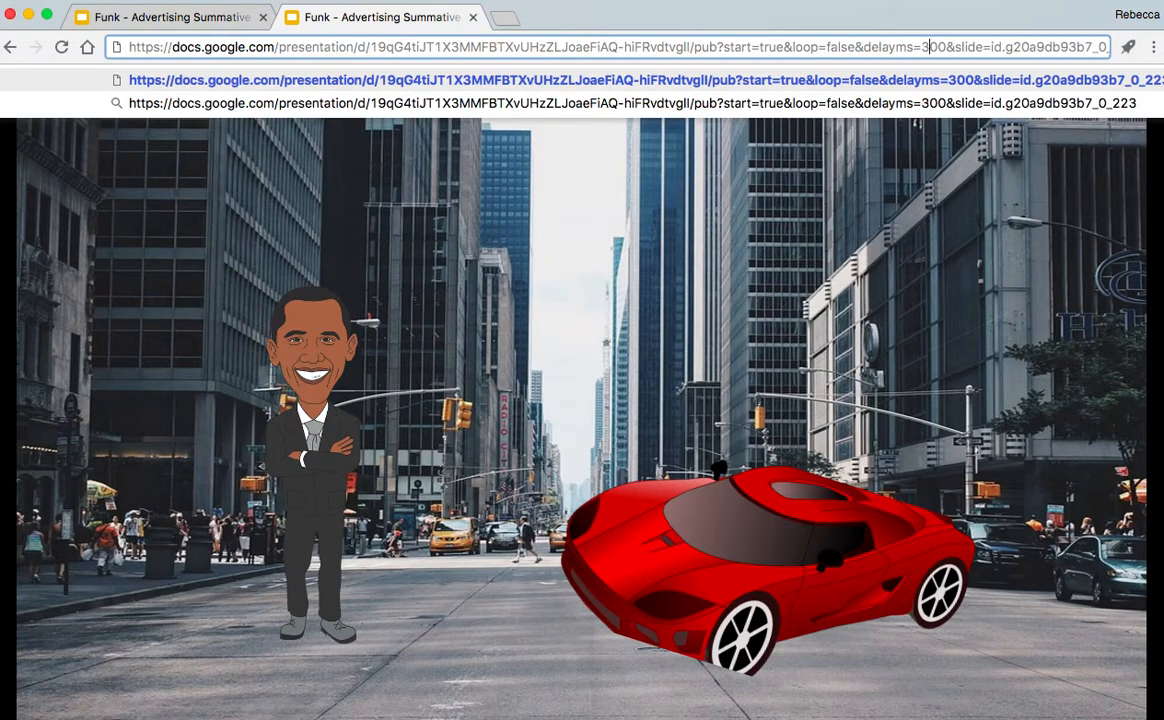
{"action": "key", "text": "Return"}
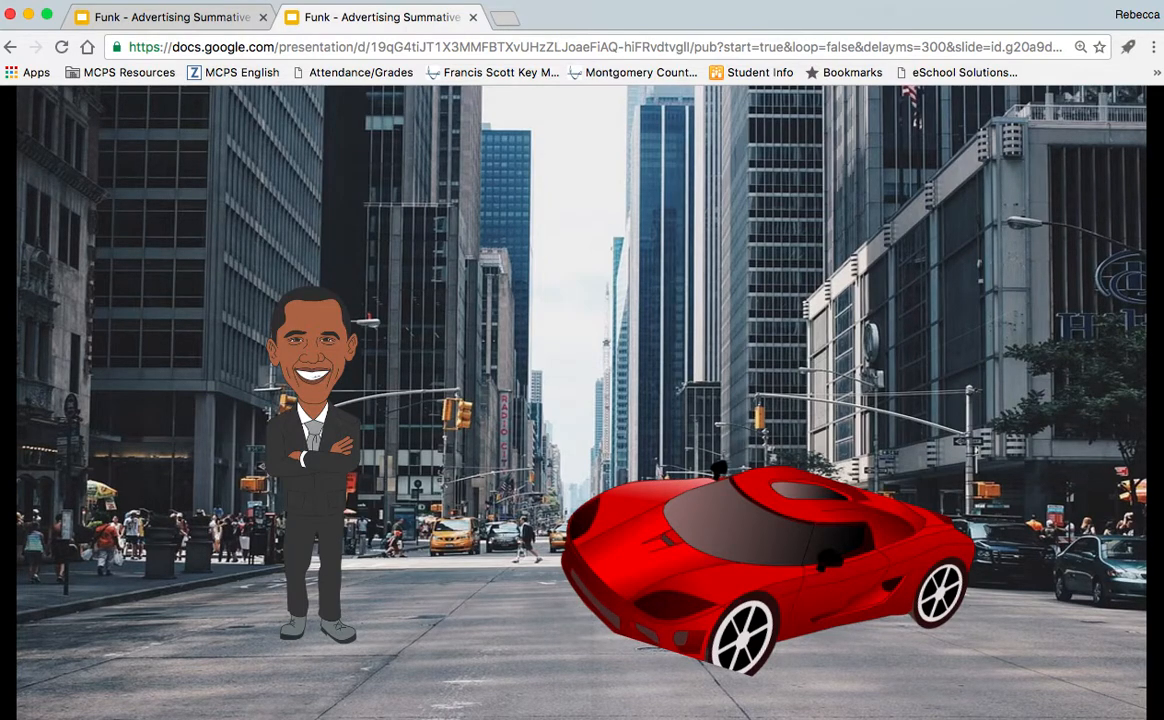
- Return to the presentation's editing view and review the slide thumbnails from slide 1
{"action": "left_click", "coordinate": [180, 17]}
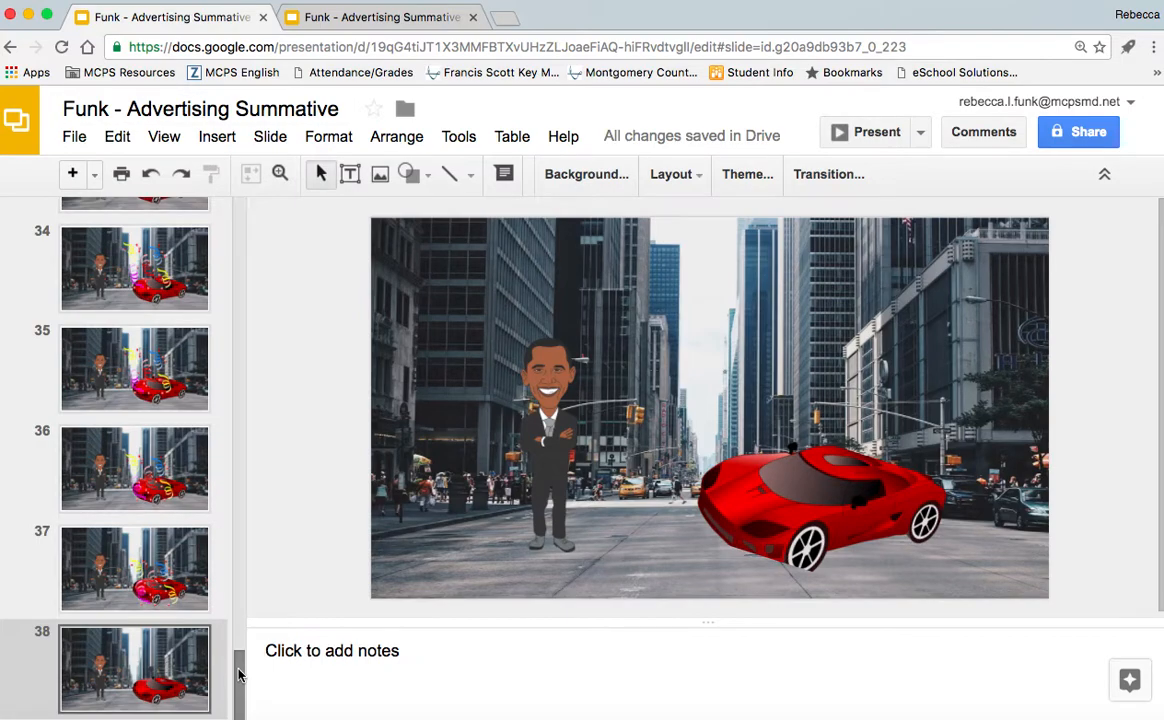
{"action": "left_click_drag", "start_coordinate": [239, 668], "coordinate": [233, 196]}
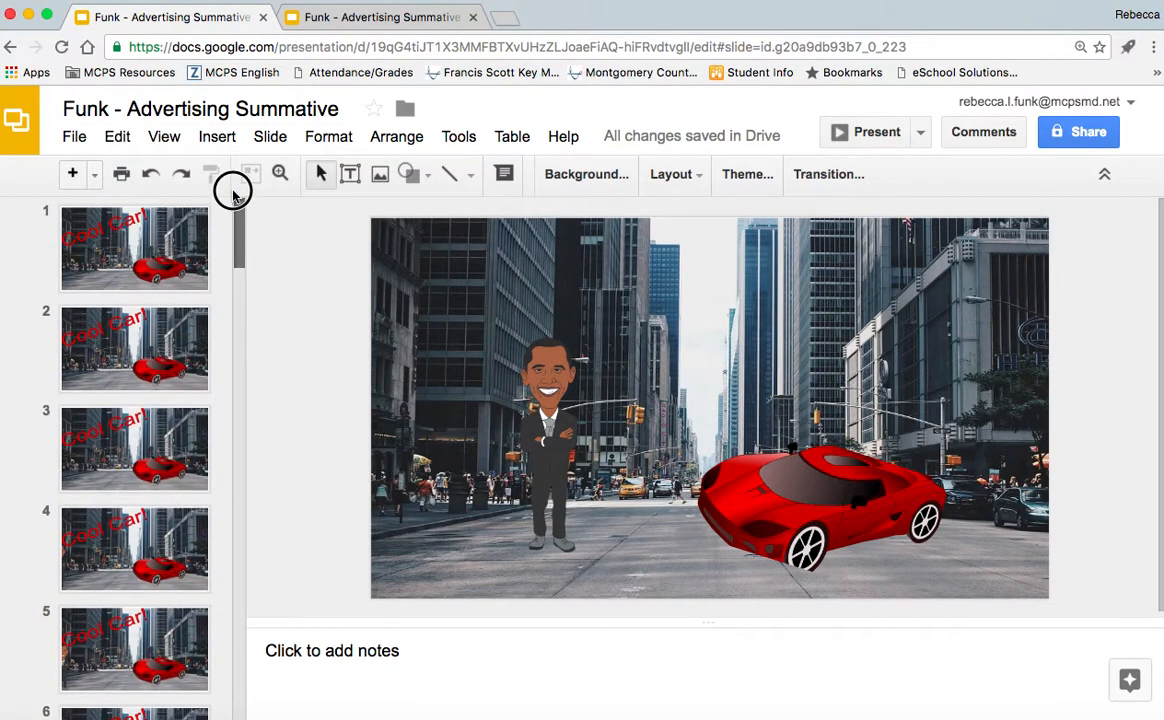
{"action": "left_click", "coordinate": [83, 145]}
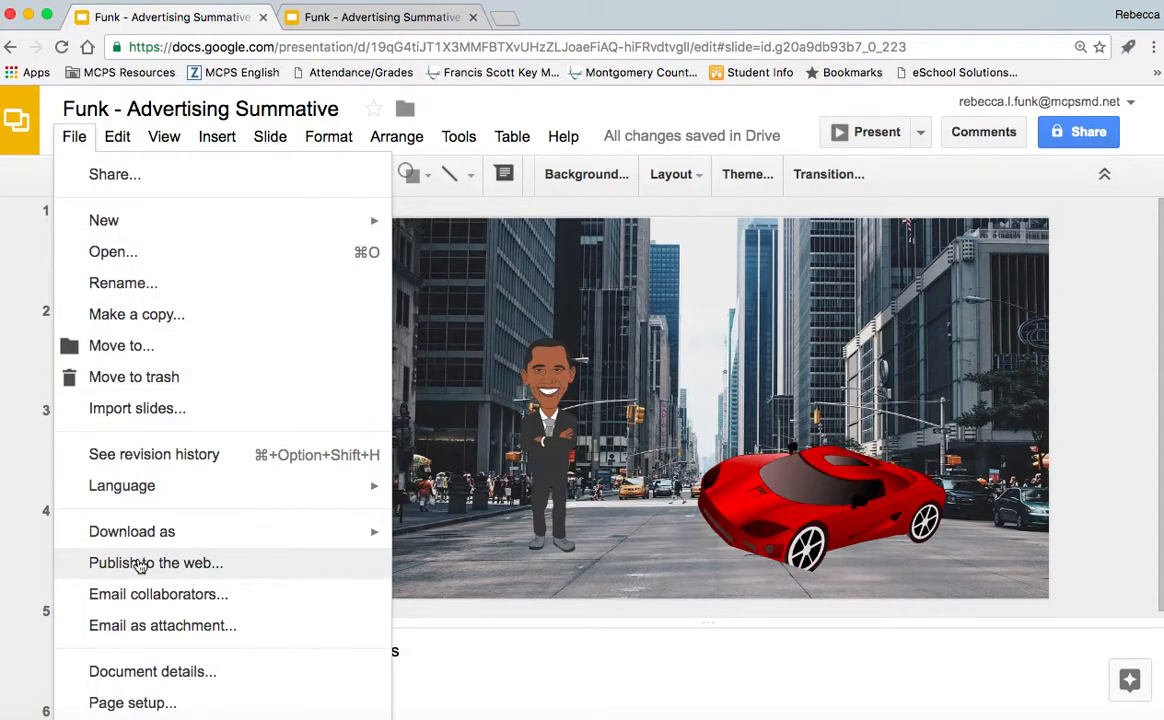
{"action": "left_click", "coordinate": [561, 668]}
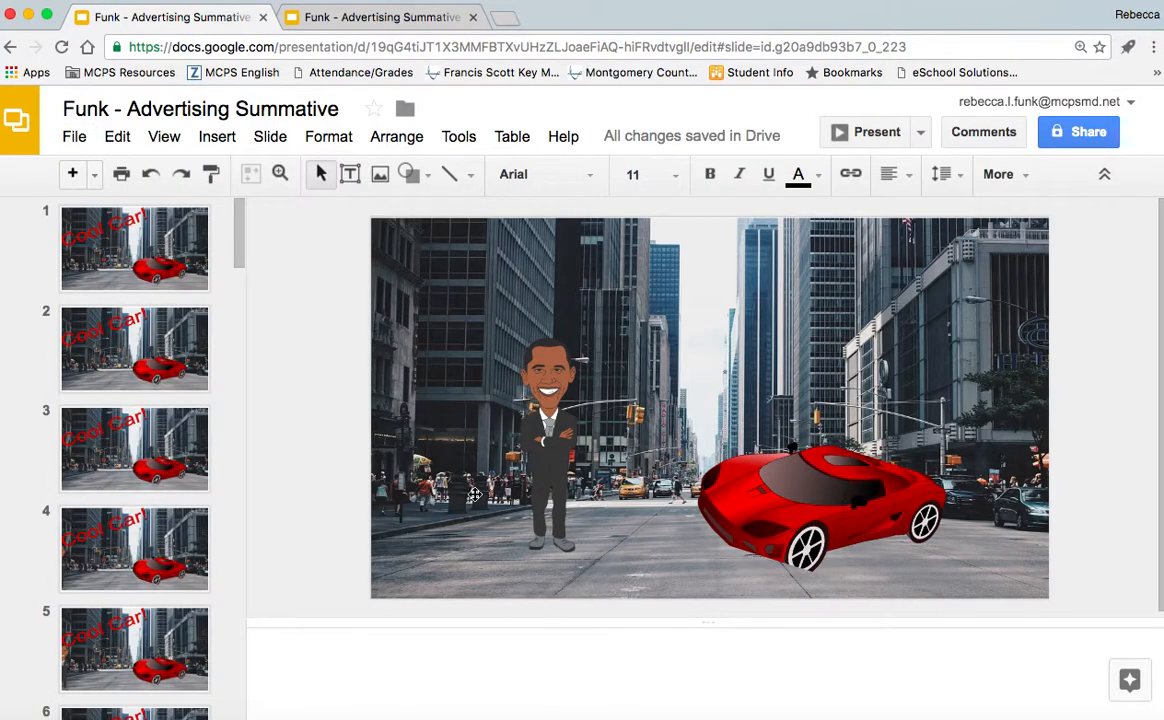